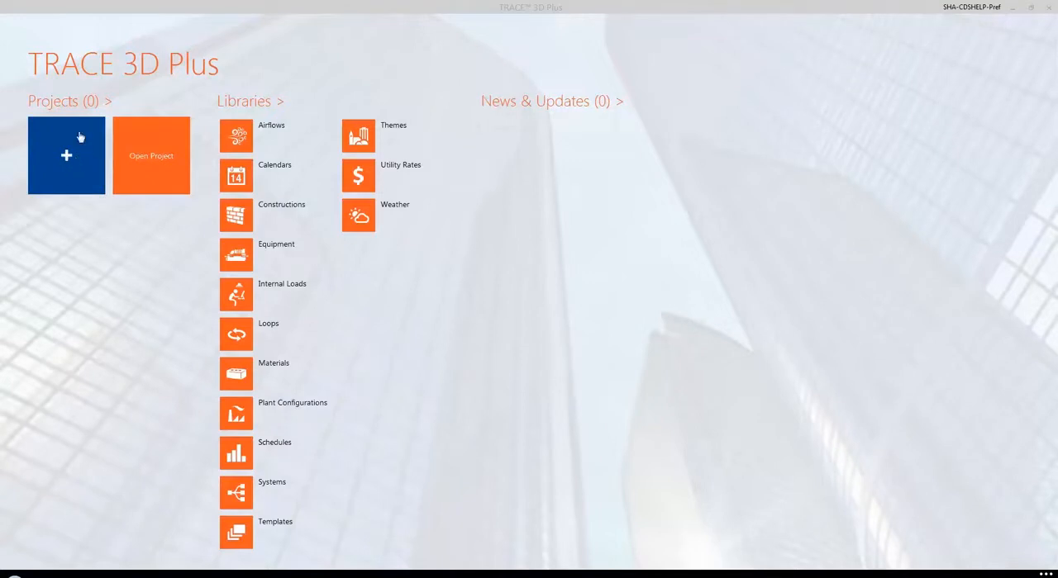
Step: Create a new project named Load Design 101 with the location Greenwood, keeping the default project image
{"action": "left_click", "coordinate": [68, 166]}
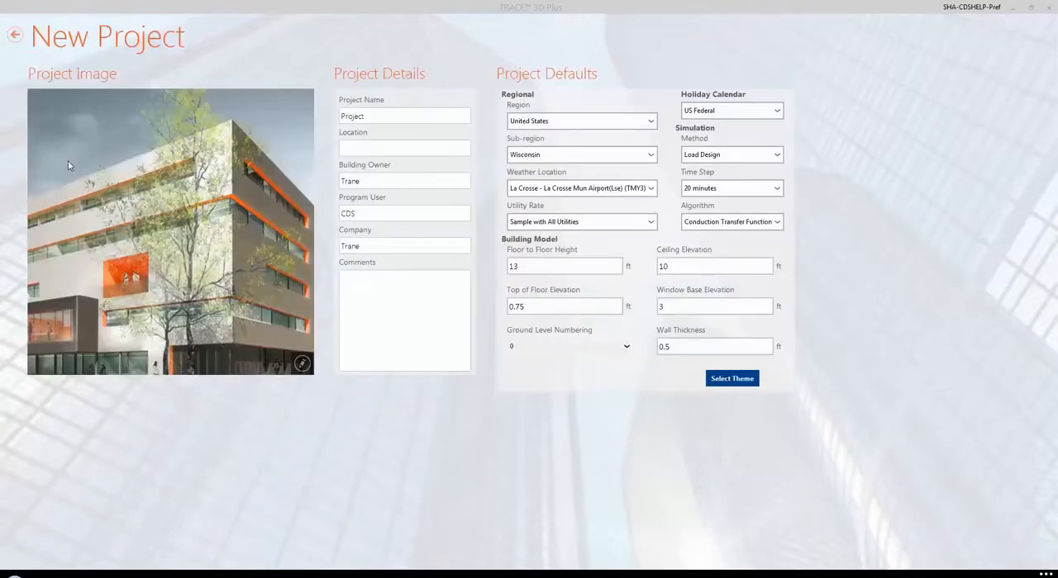
{"action": "left_click_drag", "start_coordinate": [377, 111], "coordinate": [297, 121]}
{"action": "type", "text": "Load Design"}
{"action": "type", "text": " 101"}
{"action": "type", "text": "Greenwood"}
{"action": "left_click", "coordinate": [303, 364]}
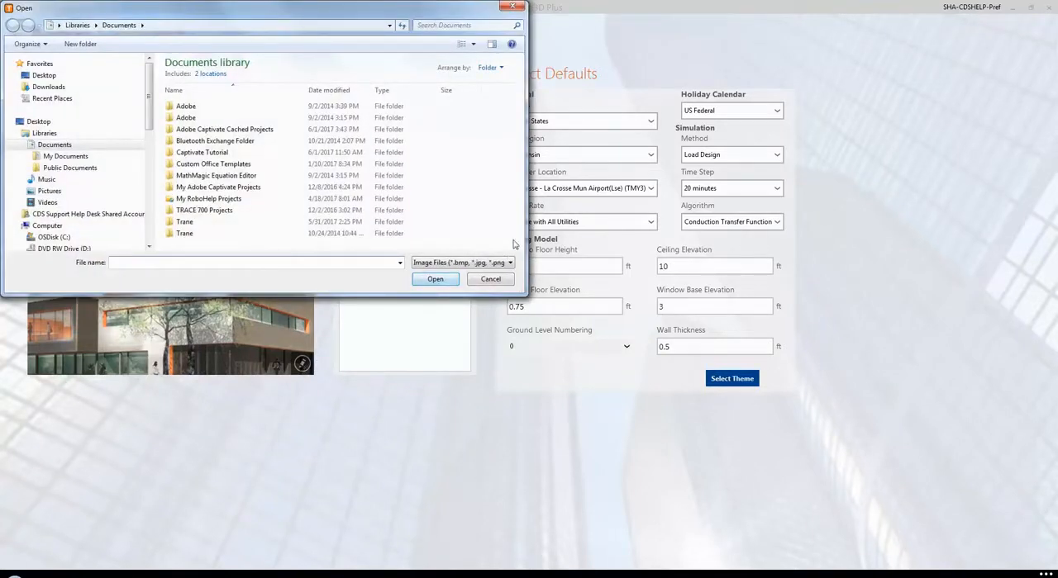
{"action": "left_click", "coordinate": [499, 281]}
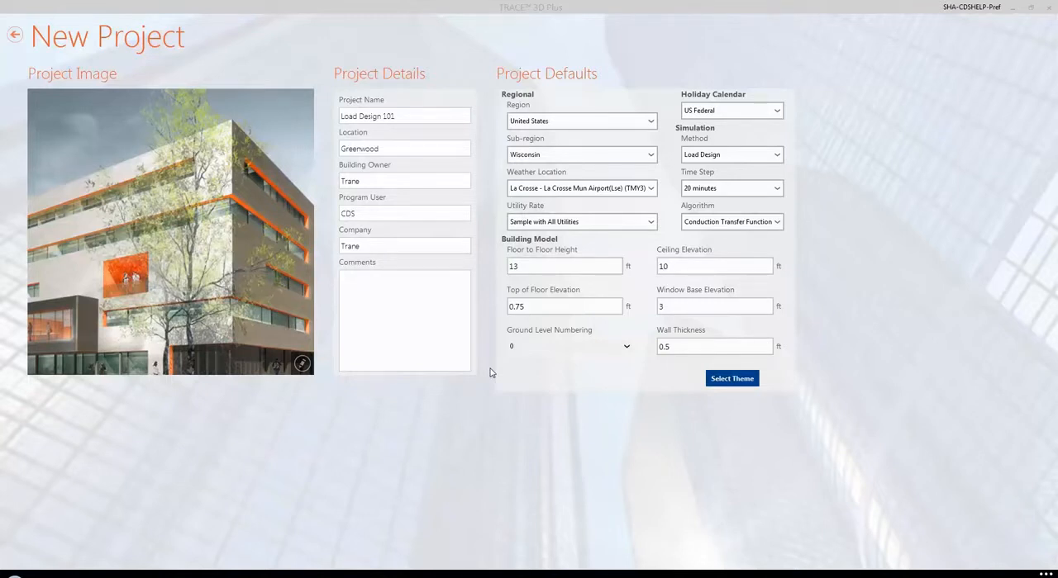
Step: Set the project region to Canada, the sub-region to Nova Scotia and the weather location to Greenwood (CWEC)
{"action": "left_click", "coordinate": [650, 122]}
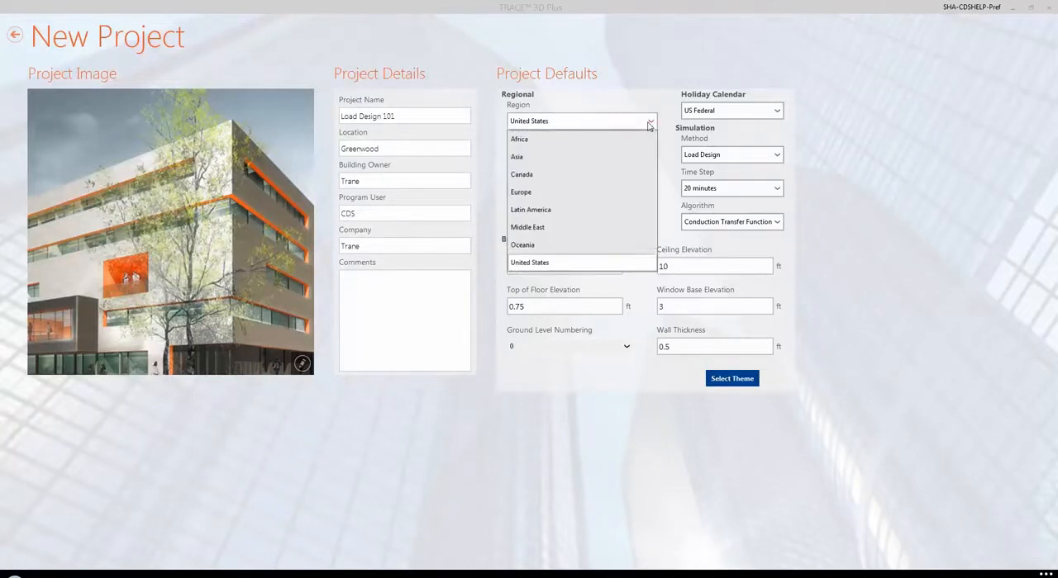
{"action": "left_click", "coordinate": [537, 177]}
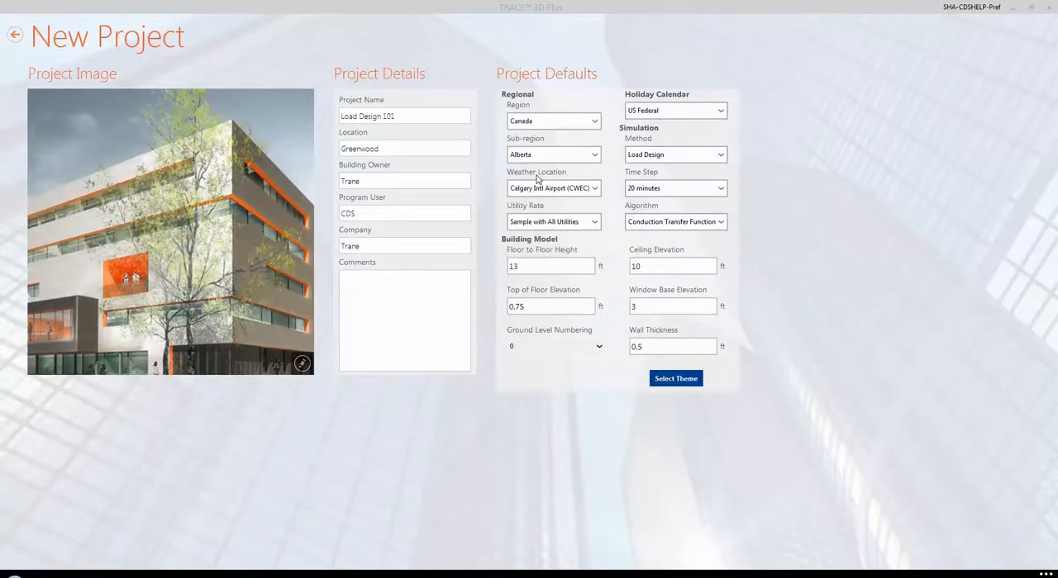
{"action": "left_click", "coordinate": [592, 159]}
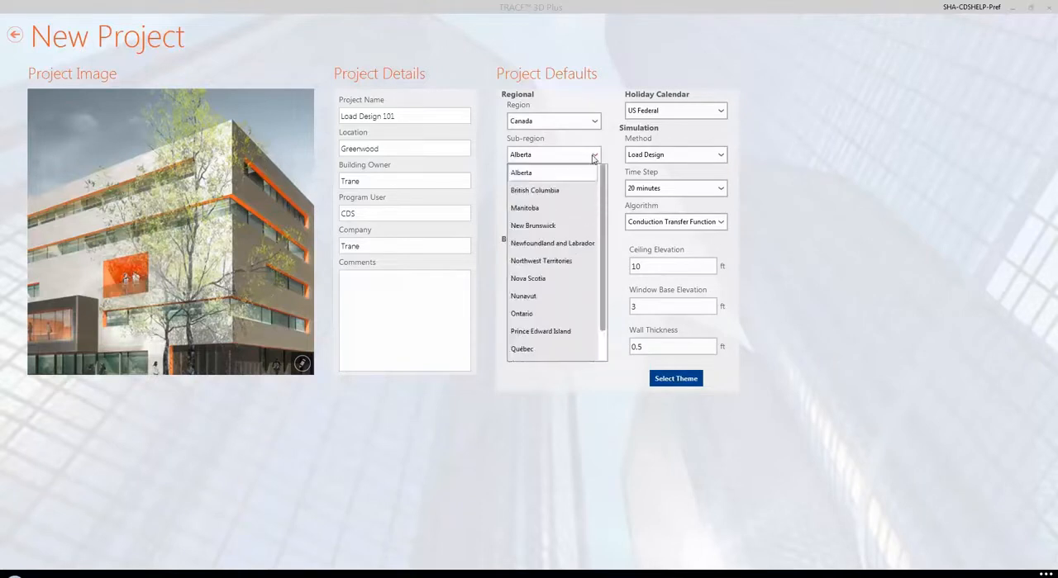
{"action": "left_click", "coordinate": [544, 279]}
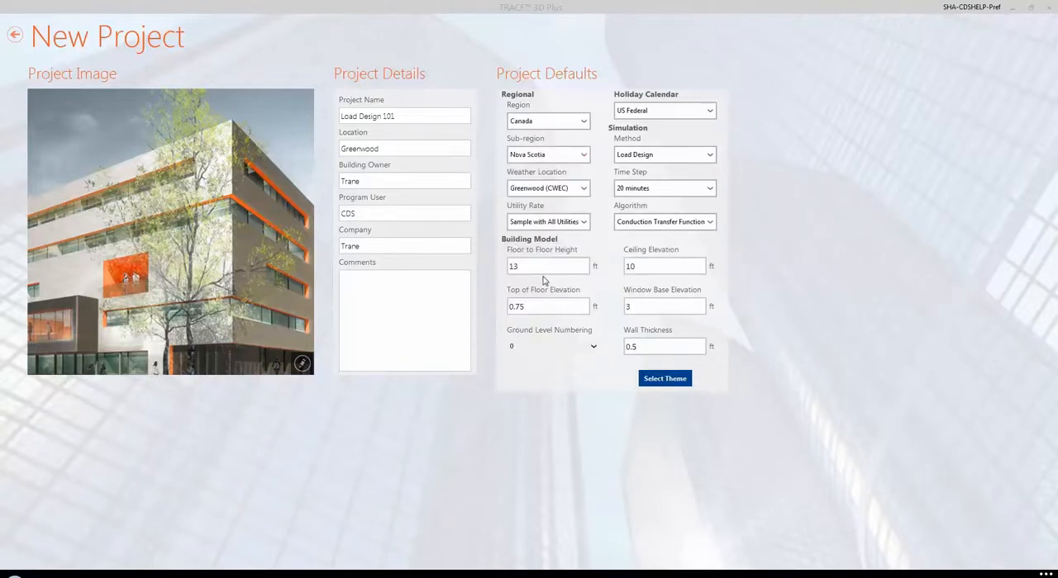
{"action": "left_click", "coordinate": [582, 190]}
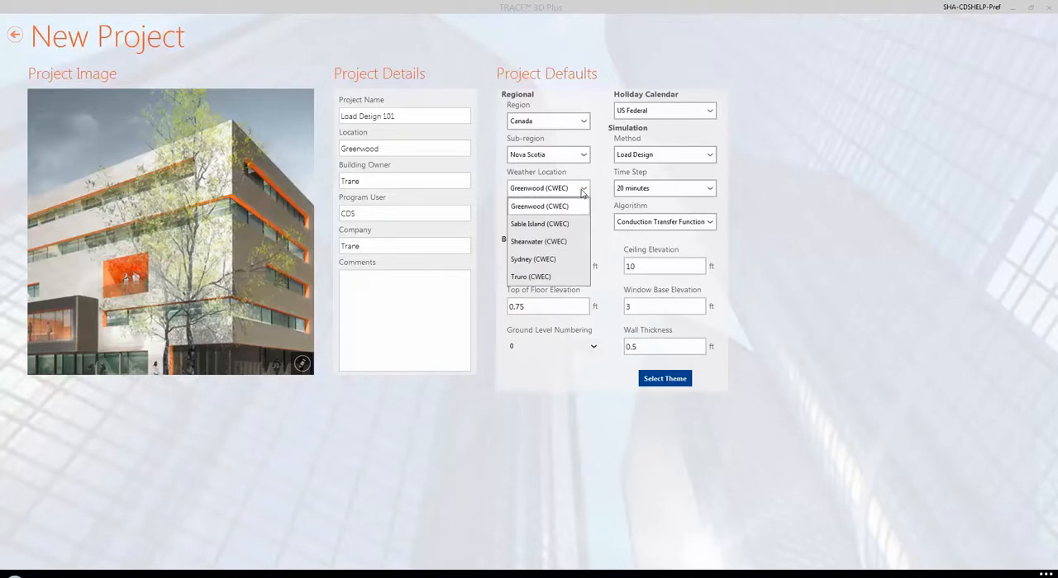
{"action": "left_click", "coordinate": [583, 190]}
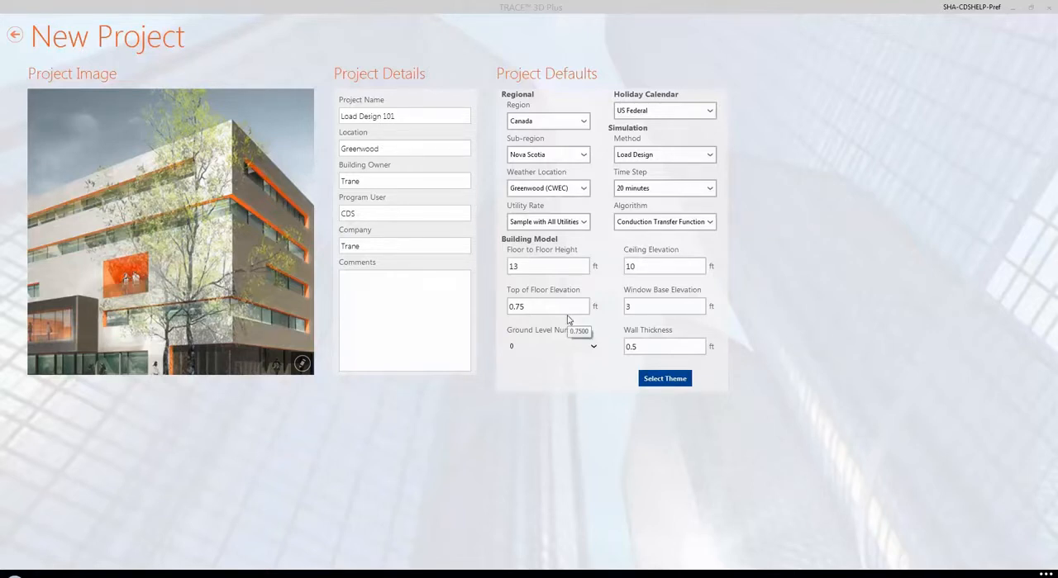
Step: Set the building model defaults to 12 ft floor to floor height, 9 ft ceiling elevation and 0.5 ft top of floor elevation
{"action": "left_click", "coordinate": [551, 264]}
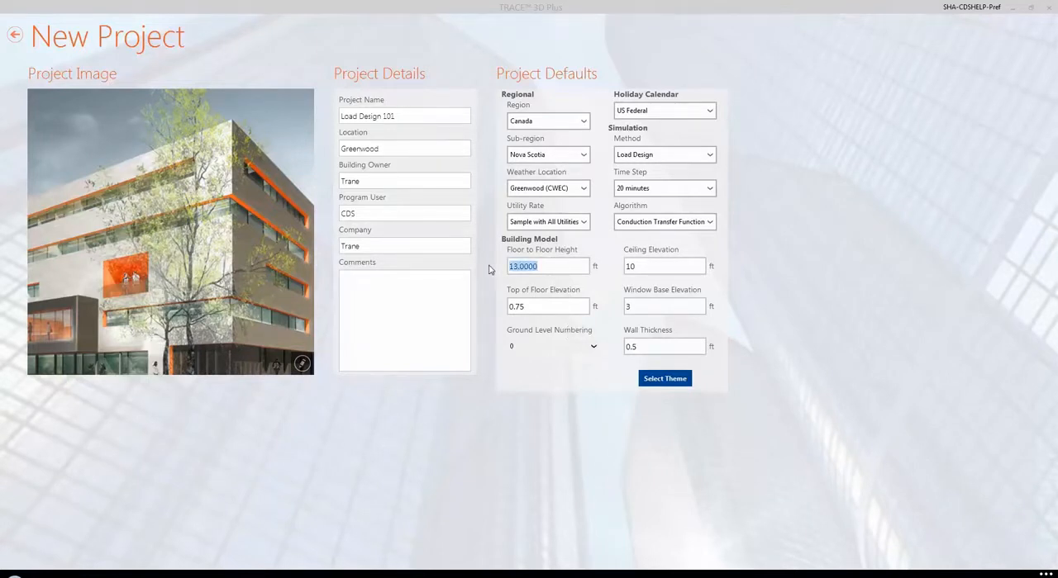
{"action": "type", "text": "12"}
{"action": "left_click", "coordinate": [554, 307]}
{"action": "left_click", "coordinate": [651, 266]}
{"action": "type", "text": "9"}
{"action": "left_click", "coordinate": [558, 311]}
{"action": "type", "text": "0.5"}
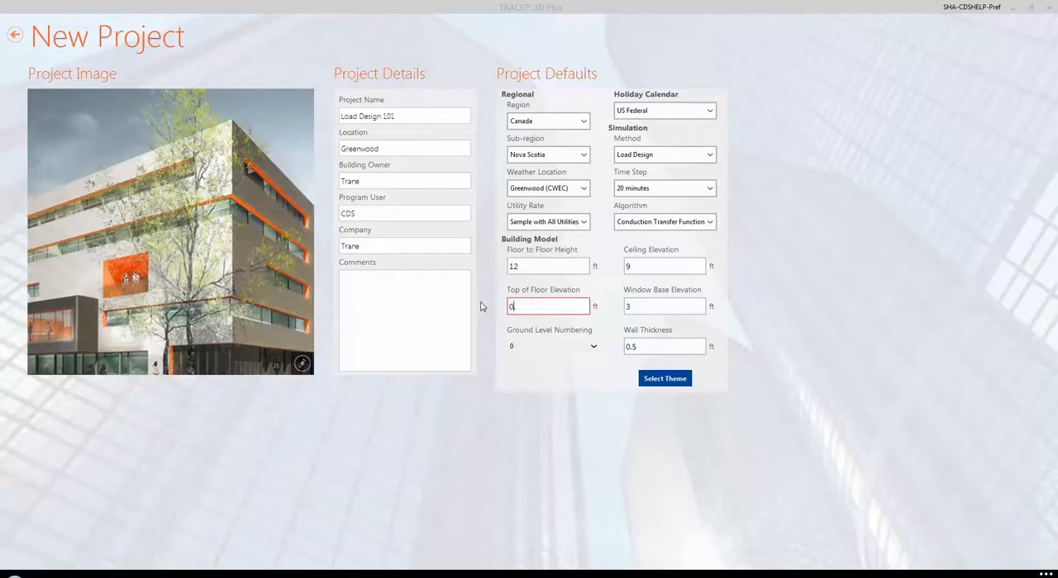
Step: Set the window base elevation to 2.66 ft and the wall thickness to 0.625 ft, and continue to theme selection
{"action": "left_click", "coordinate": [656, 307]}
{"action": "type", "text": "2.66"}
{"action": "left_click", "coordinate": [656, 347]}
{"action": "left_click_drag", "start_coordinate": [656, 347], "coordinate": [598, 355]}
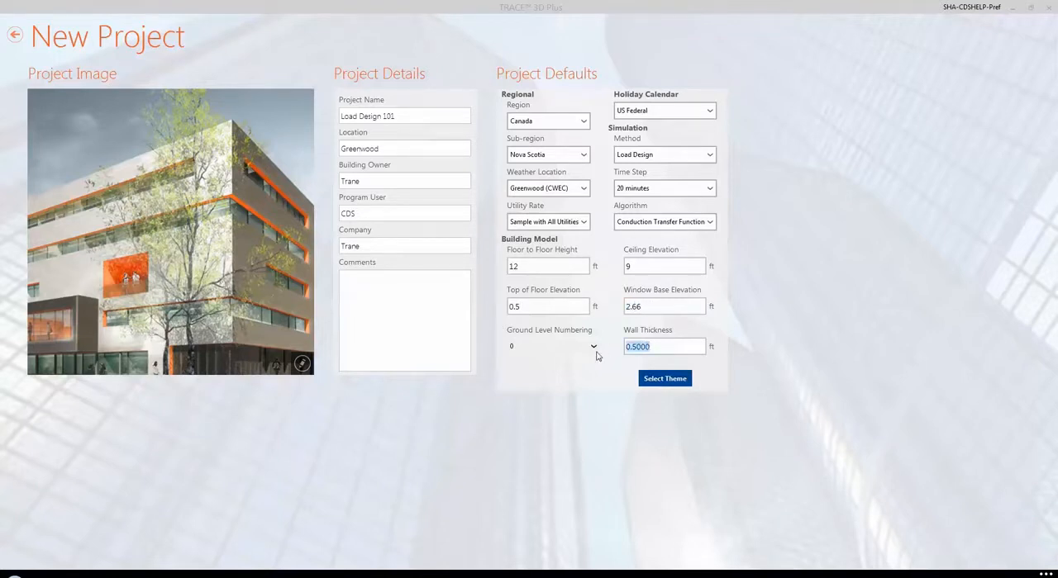
{"action": "type", "text": "0.625"}
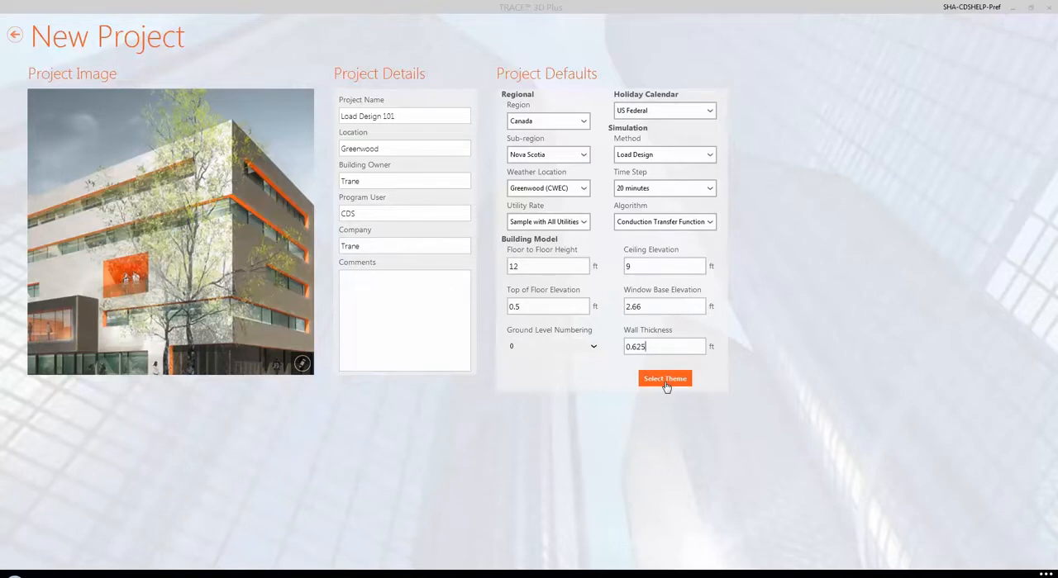
{"action": "left_click", "coordinate": [659, 384]}
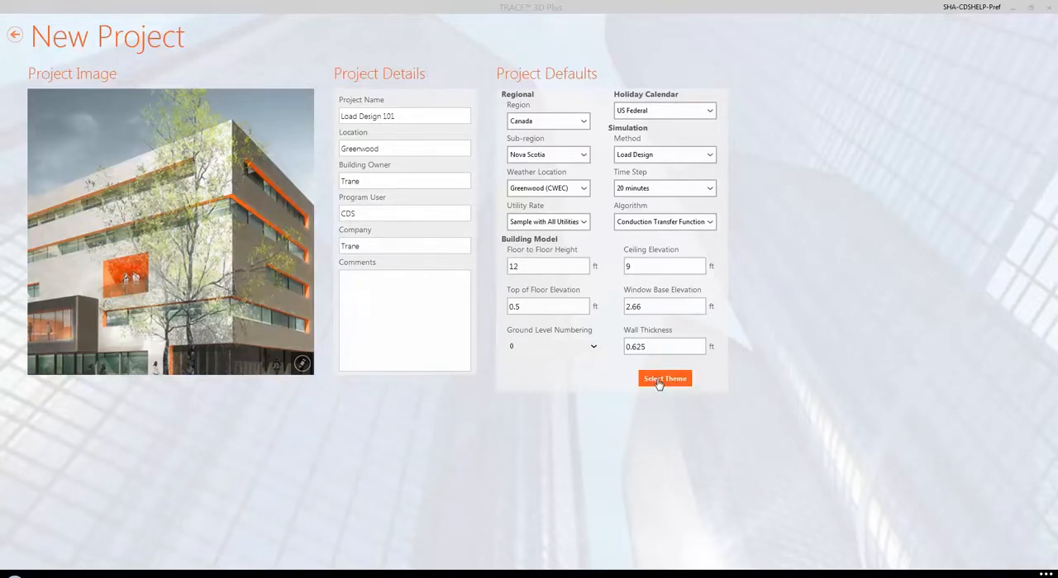
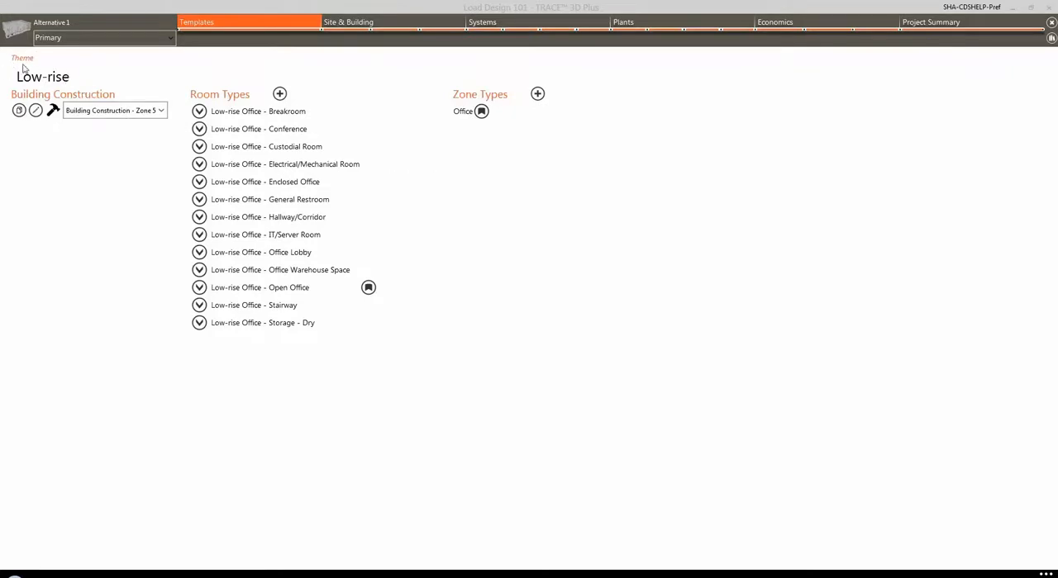
Step: Look through the library room types that can be added to the Low-rise theme
{"action": "mouse_move", "coordinate": [228, 110]}
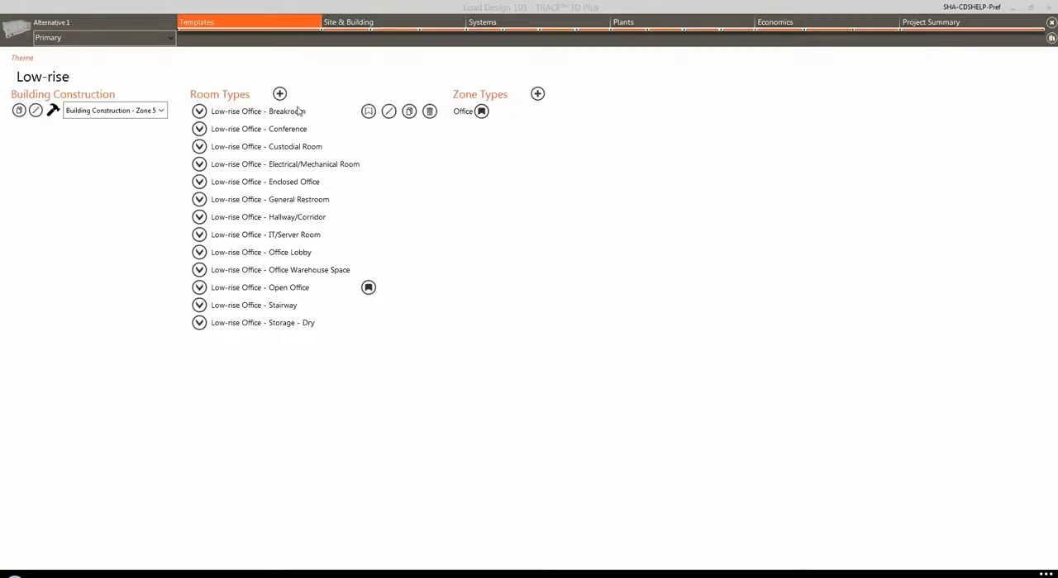
{"action": "mouse_move", "coordinate": [518, 109]}
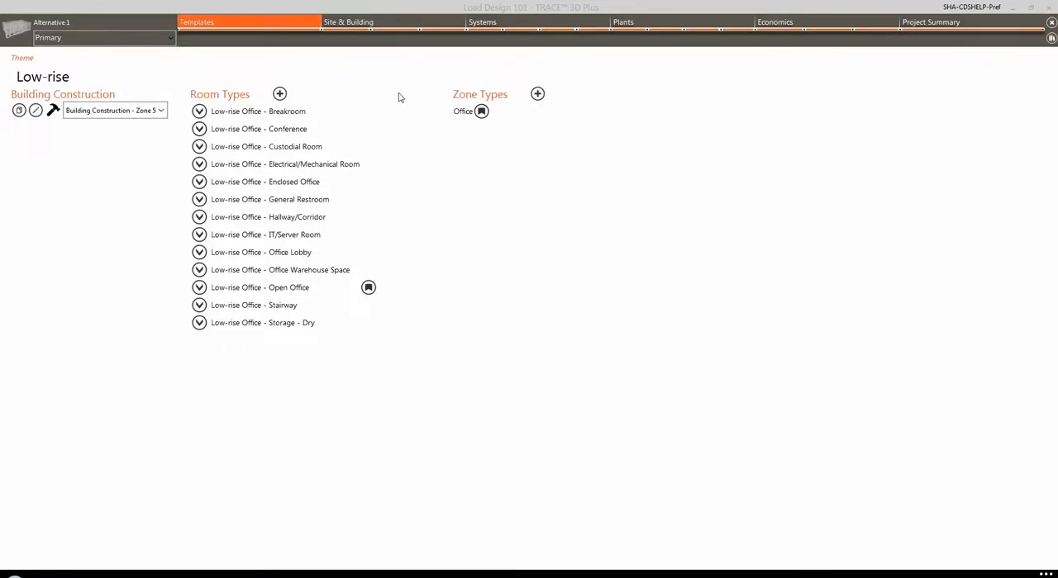
{"action": "left_click", "coordinate": [280, 94]}
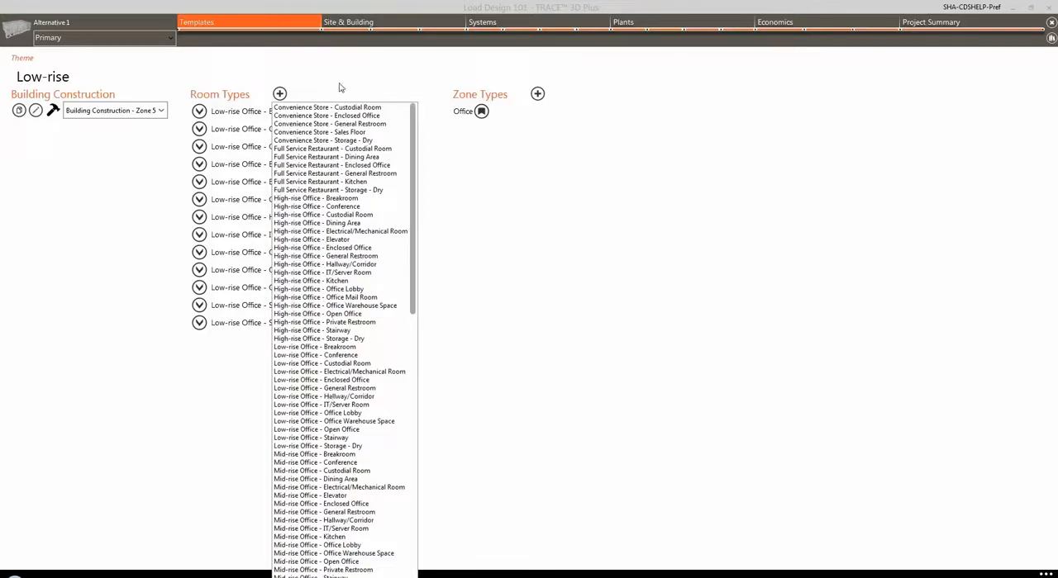
{"action": "left_click", "coordinate": [303, 70]}
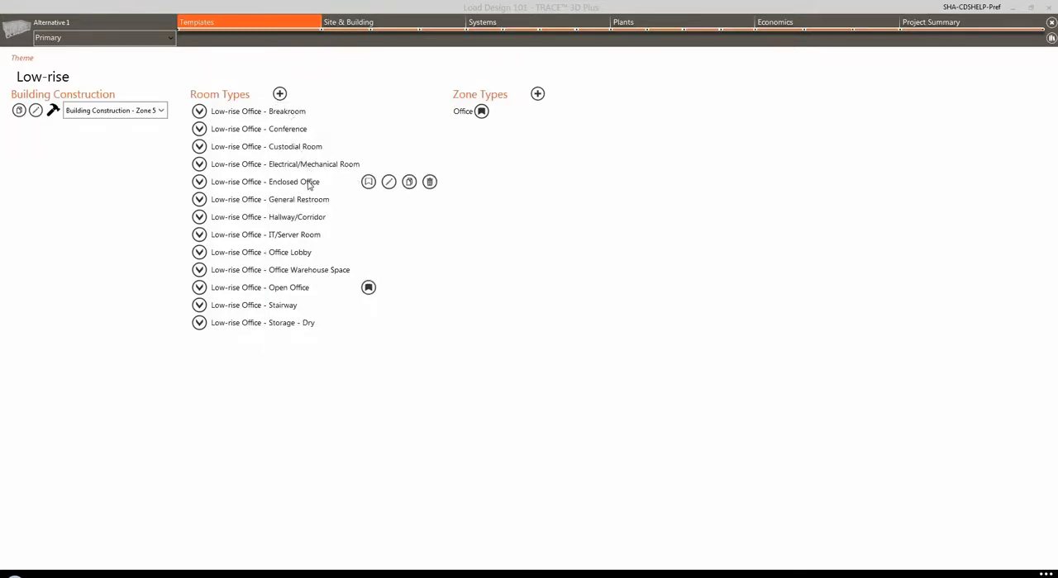
Step: Duplicate the Low-rise Office - Enclosed Office room type and delete the copy
{"action": "left_click", "coordinate": [408, 183]}
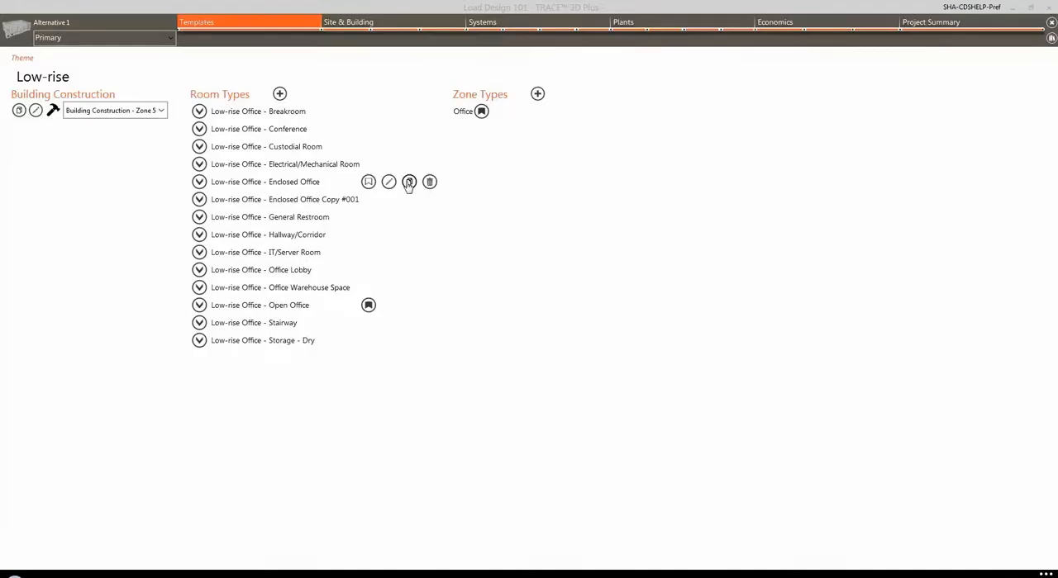
{"action": "left_click", "coordinate": [339, 202]}
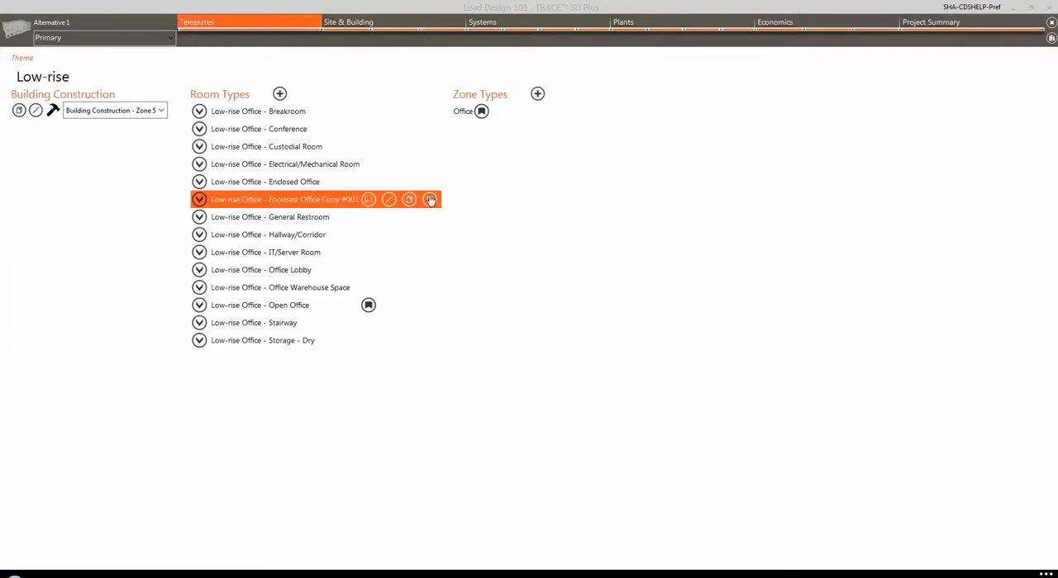
{"action": "left_click", "coordinate": [429, 200]}
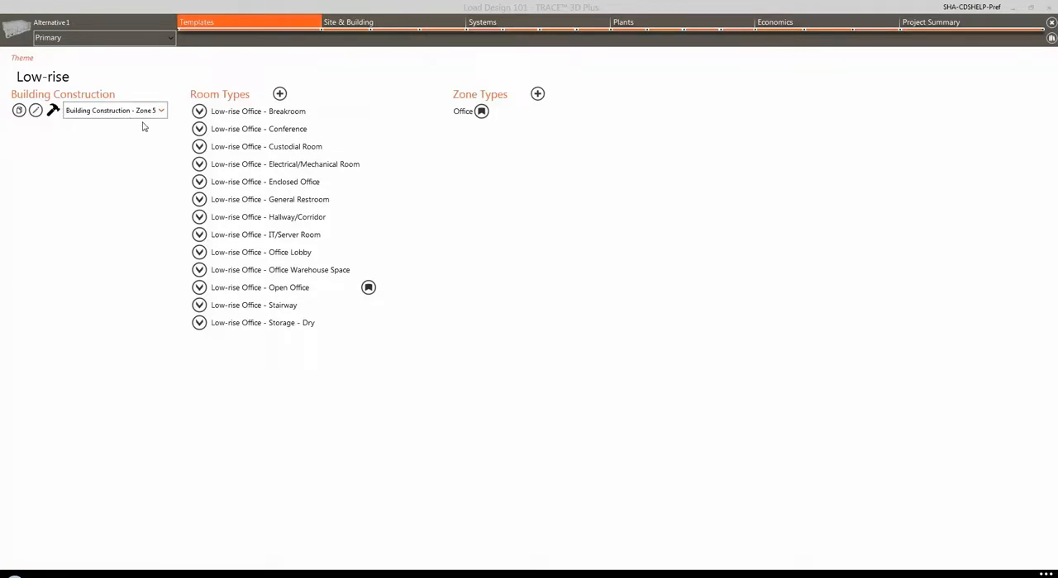
Step: Make Low-rise Office - Enclosed Office the default room type and expand its template assignments
{"action": "mouse_move", "coordinate": [297, 188]}
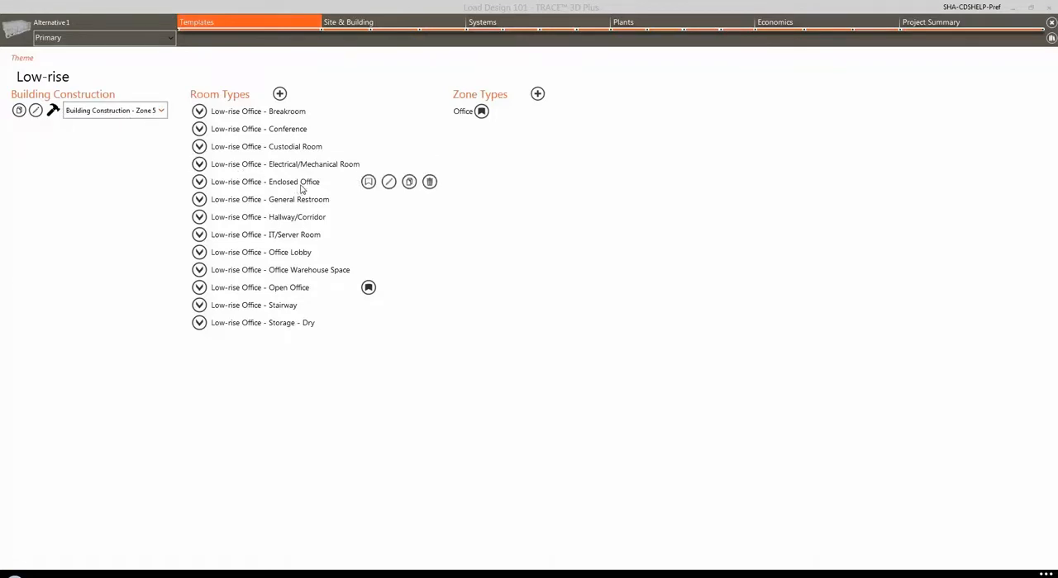
{"action": "left_click", "coordinate": [369, 183]}
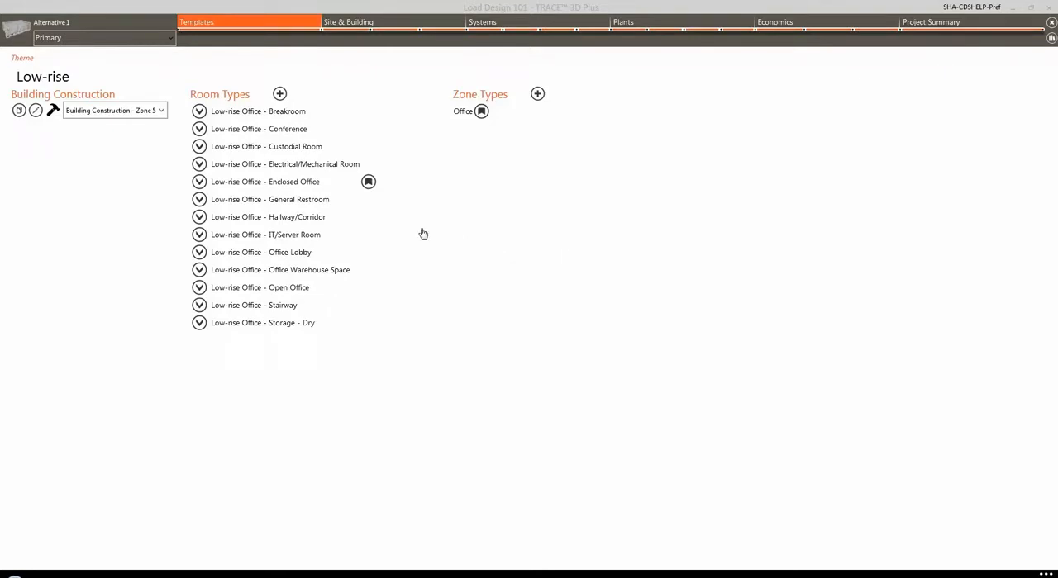
{"action": "left_click", "coordinate": [199, 183]}
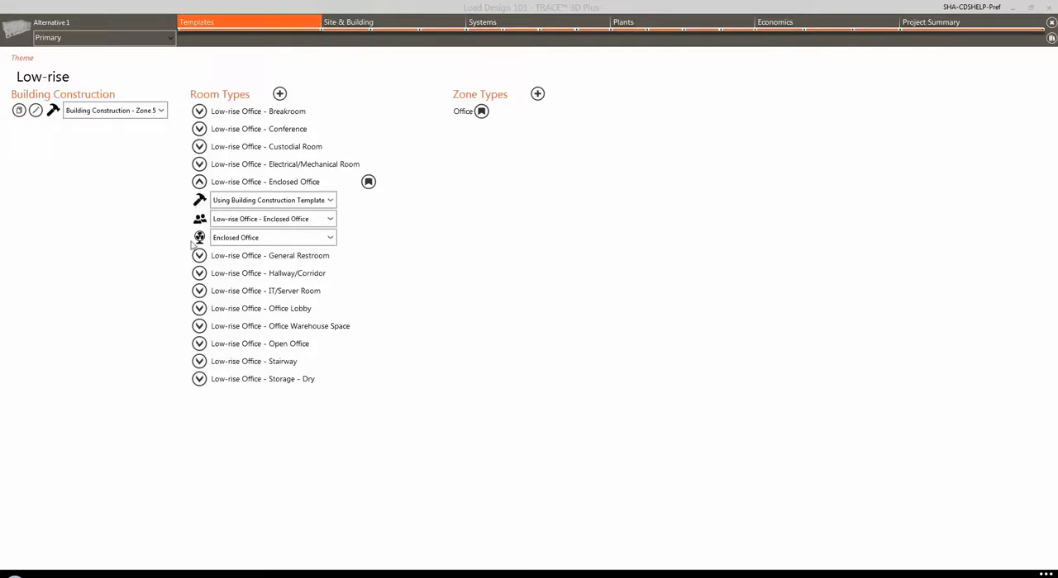
Step: Review the airflow and construction template choices of the Enclosed Office room type, and inspect its airflow properties
{"action": "mouse_move", "coordinate": [206, 238]}
{"action": "left_click", "coordinate": [329, 238]}
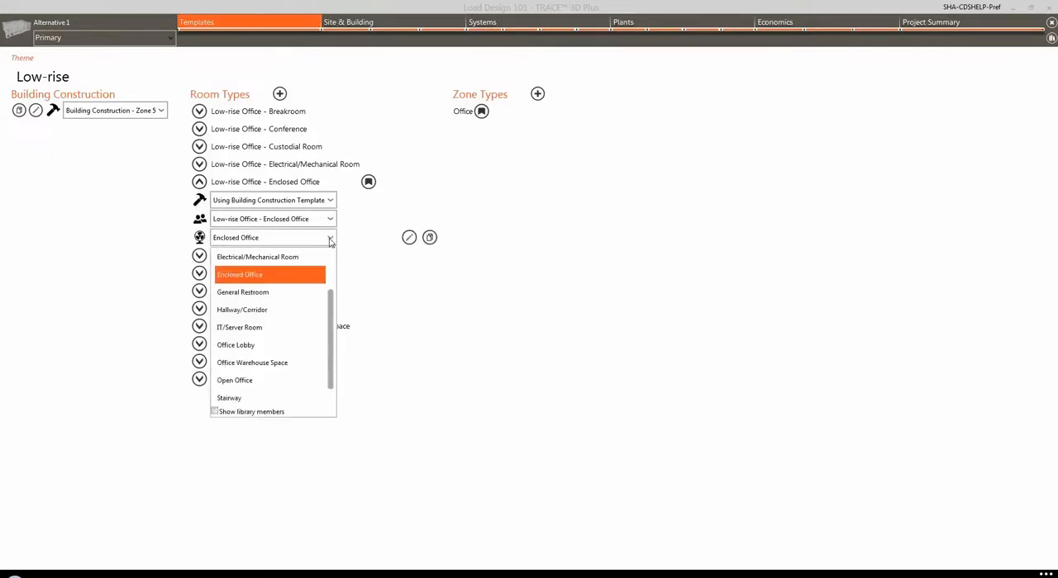
{"action": "left_click", "coordinate": [329, 239]}
{"action": "mouse_move", "coordinate": [330, 224]}
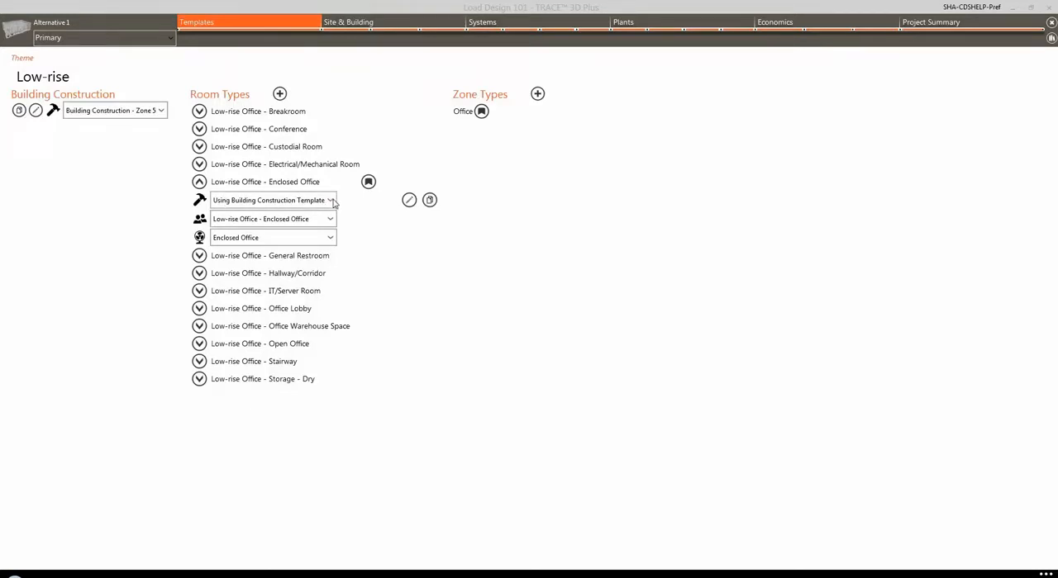
{"action": "left_click", "coordinate": [330, 201]}
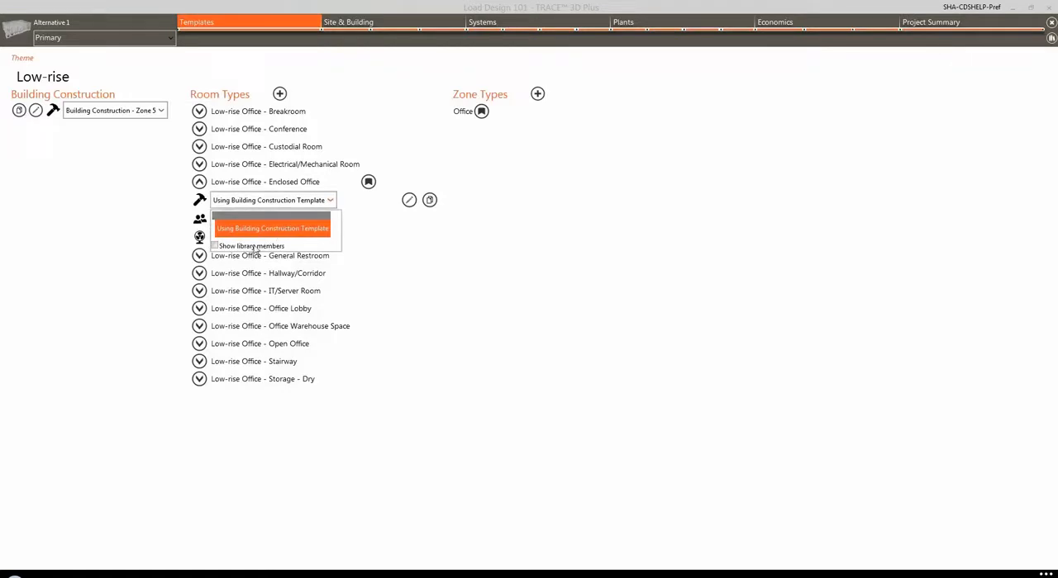
{"action": "left_click", "coordinate": [333, 203]}
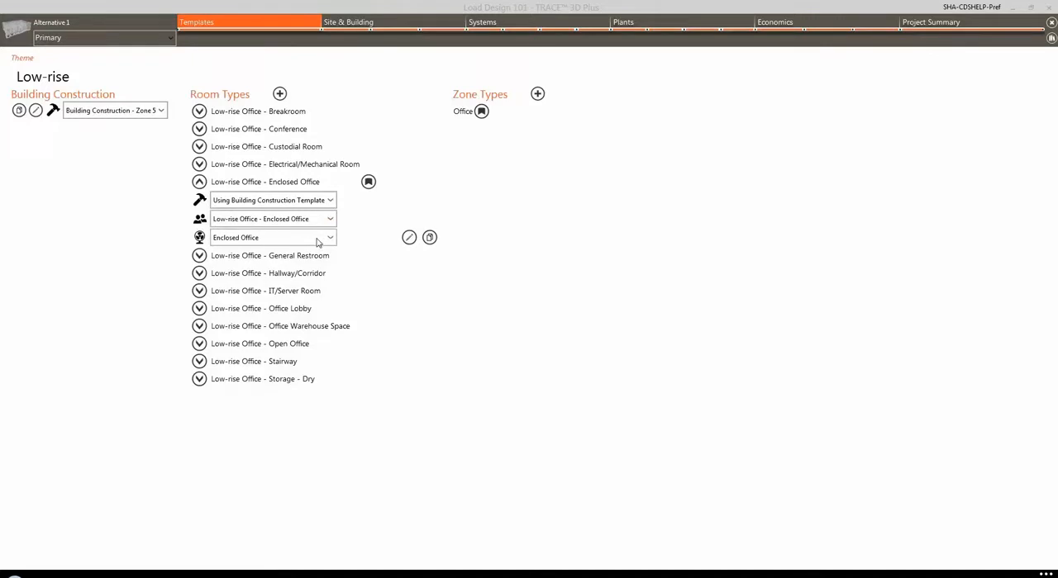
{"action": "left_click", "coordinate": [409, 239]}
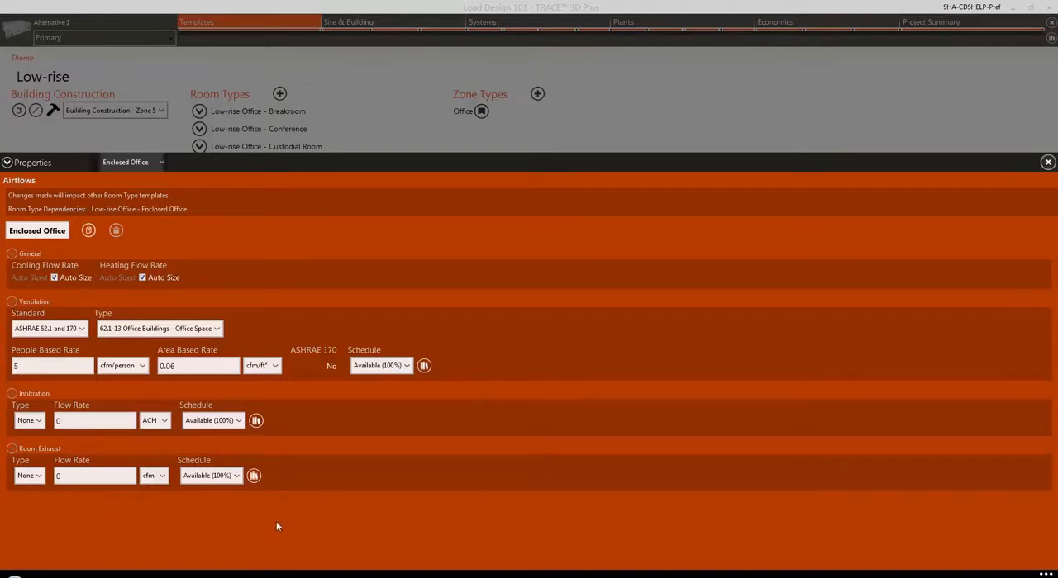
{"action": "left_click", "coordinate": [8, 163]}
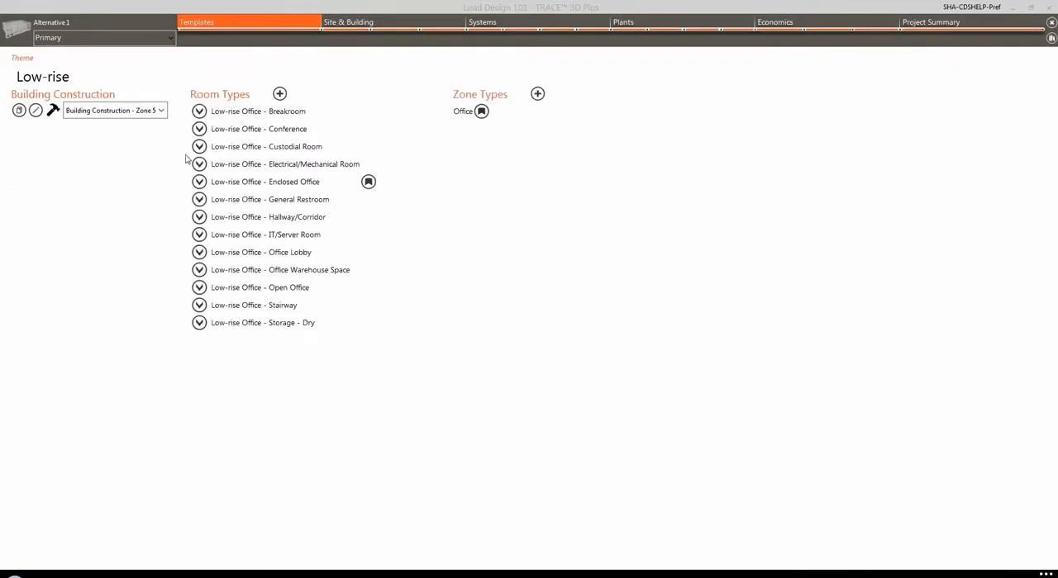
Step: Review the zone control properties of the Office zone type
{"action": "mouse_move", "coordinate": [465, 115]}
{"action": "left_click", "coordinate": [501, 112]}
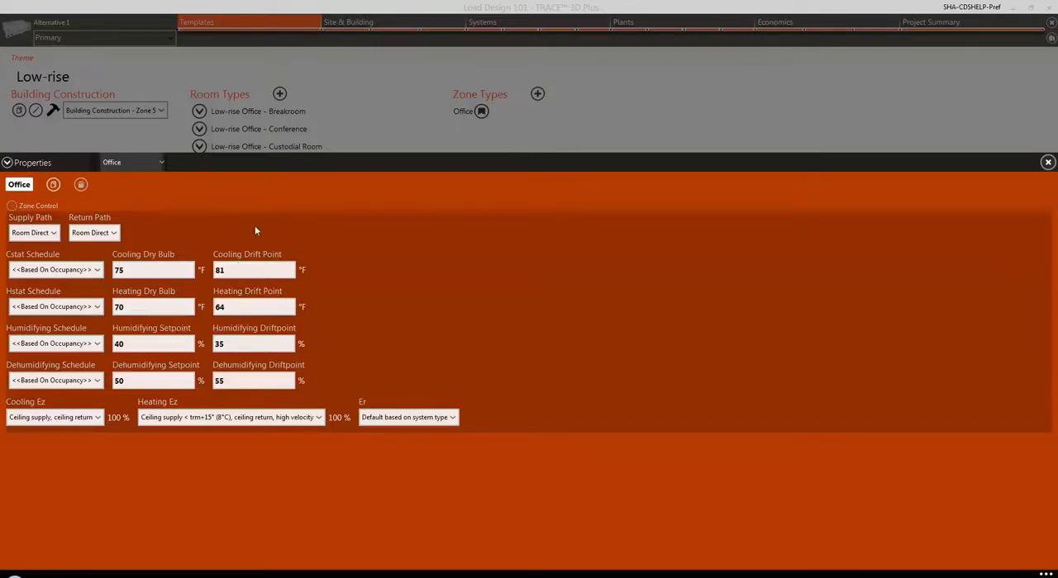
{"action": "left_click", "coordinate": [7, 163]}
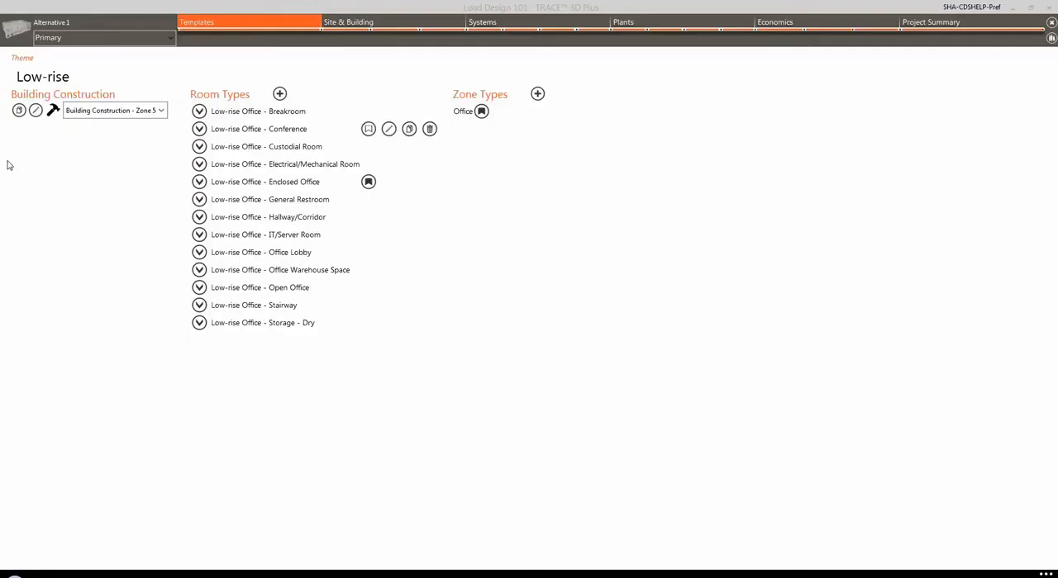
Step: Browse the site's weather map from Greenwood to Maine and view the Bangor Intl Airport (TMY3) station's design properties
{"action": "left_click", "coordinate": [358, 20]}
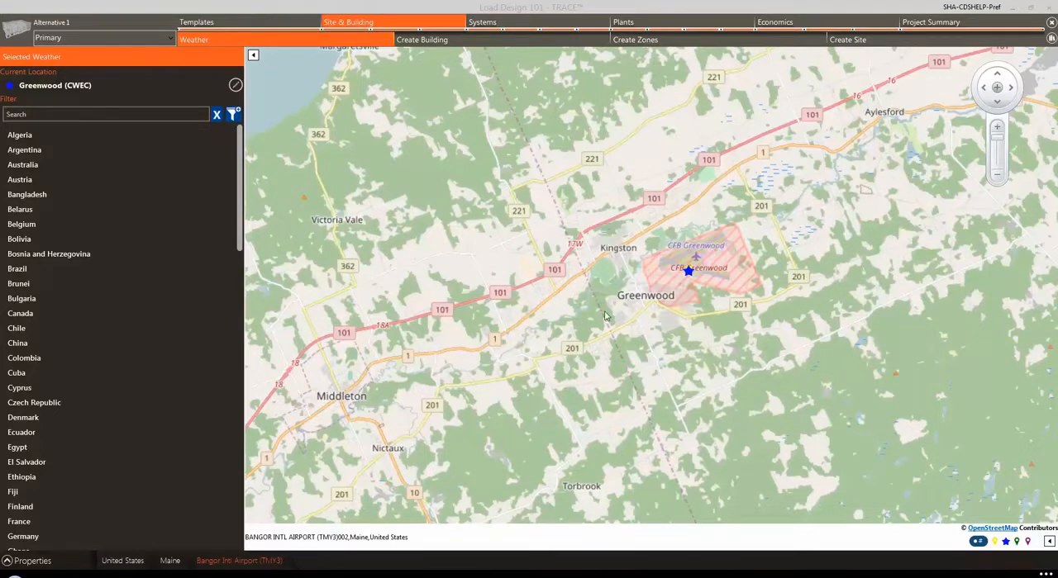
{"action": "scroll", "coordinate": [604, 317], "scroll_direction": "down", "scroll_amount": 1}
{"action": "scroll", "coordinate": [604, 316], "scroll_direction": "down", "scroll_amount": 3}
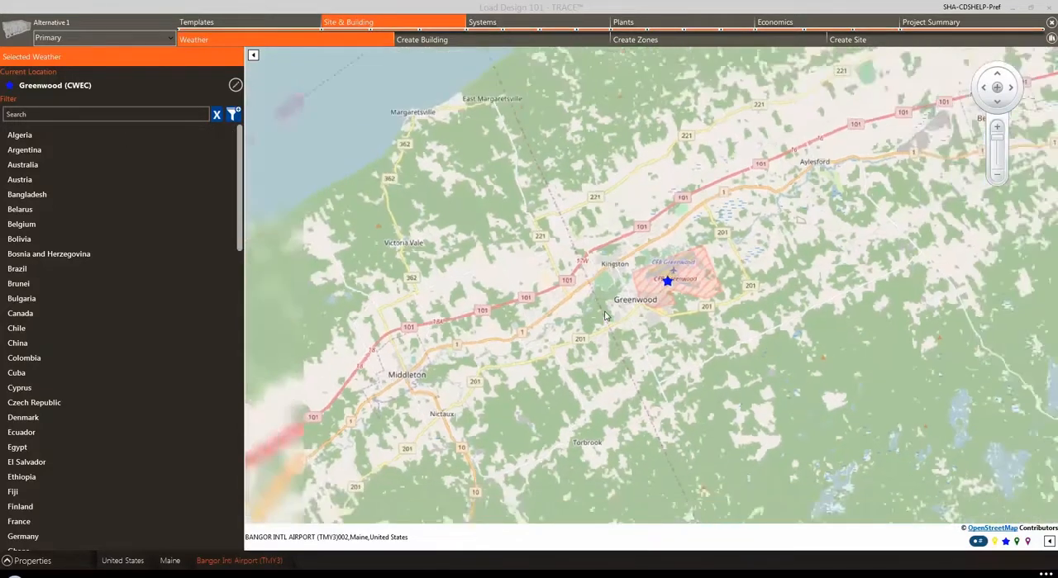
{"action": "scroll", "coordinate": [604, 317], "scroll_direction": "down", "scroll_amount": 4}
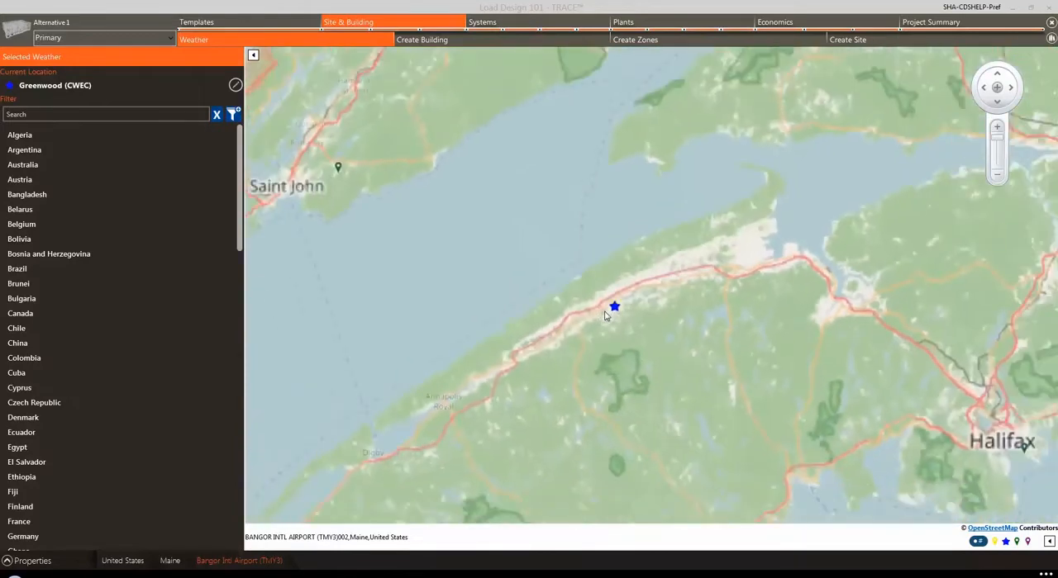
{"action": "scroll", "coordinate": [604, 316], "scroll_direction": "down", "scroll_amount": 2}
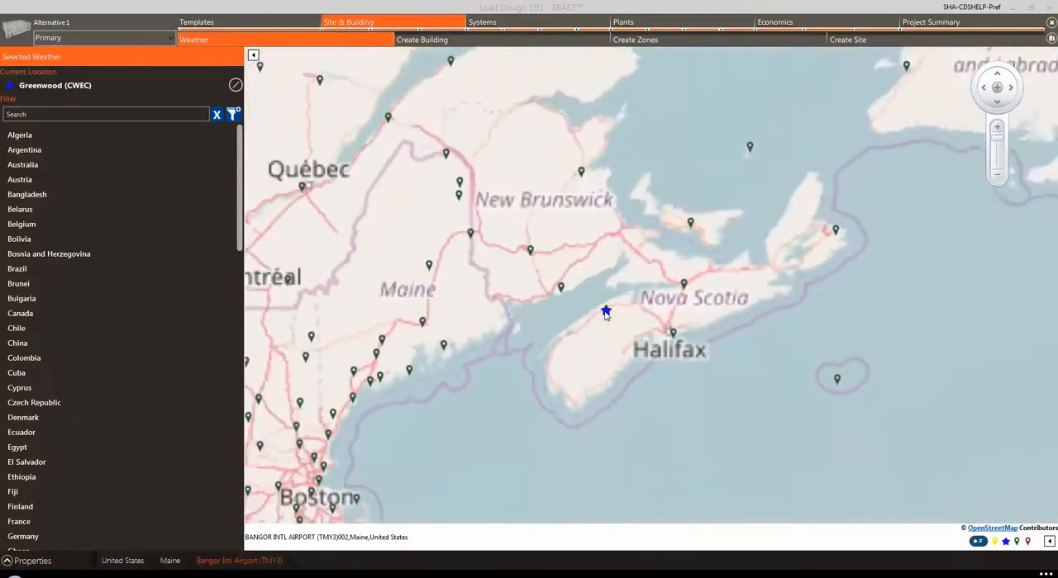
{"action": "left_click_drag", "start_coordinate": [506, 369], "coordinate": [673, 330]}
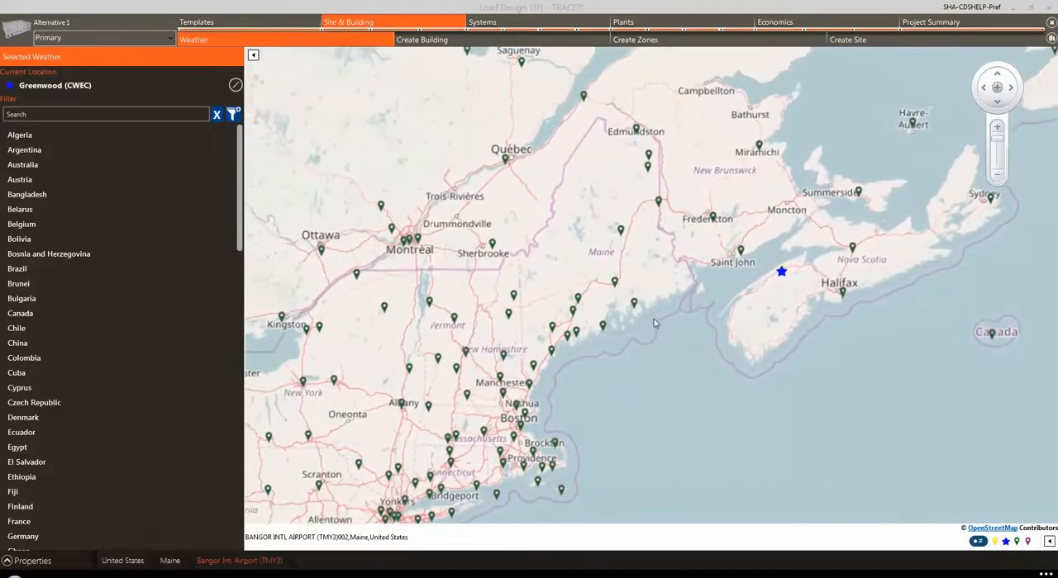
{"action": "scroll", "coordinate": [653, 319], "scroll_direction": "up", "scroll_amount": 1}
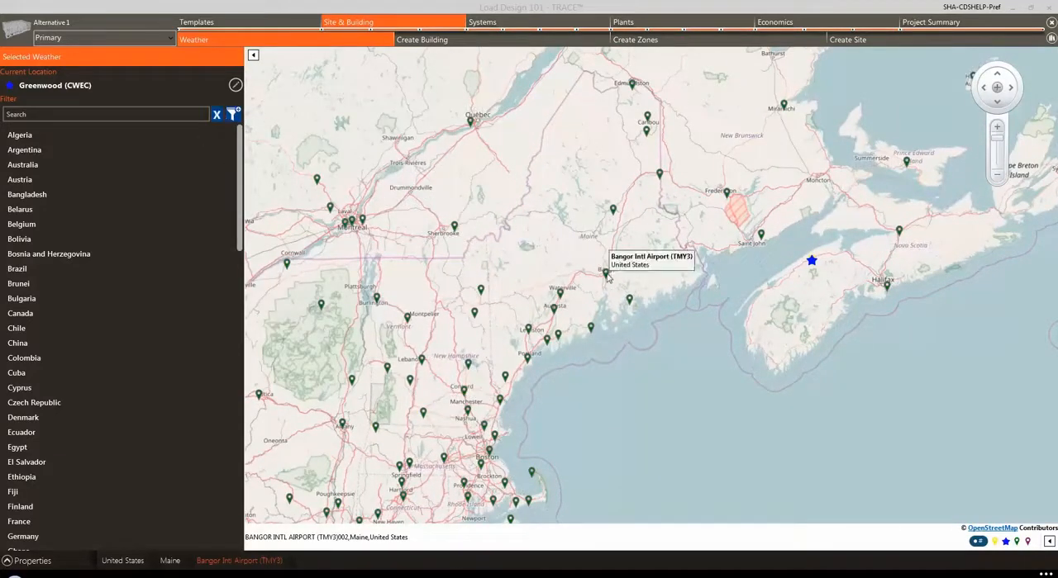
{"action": "left_click", "coordinate": [606, 274]}
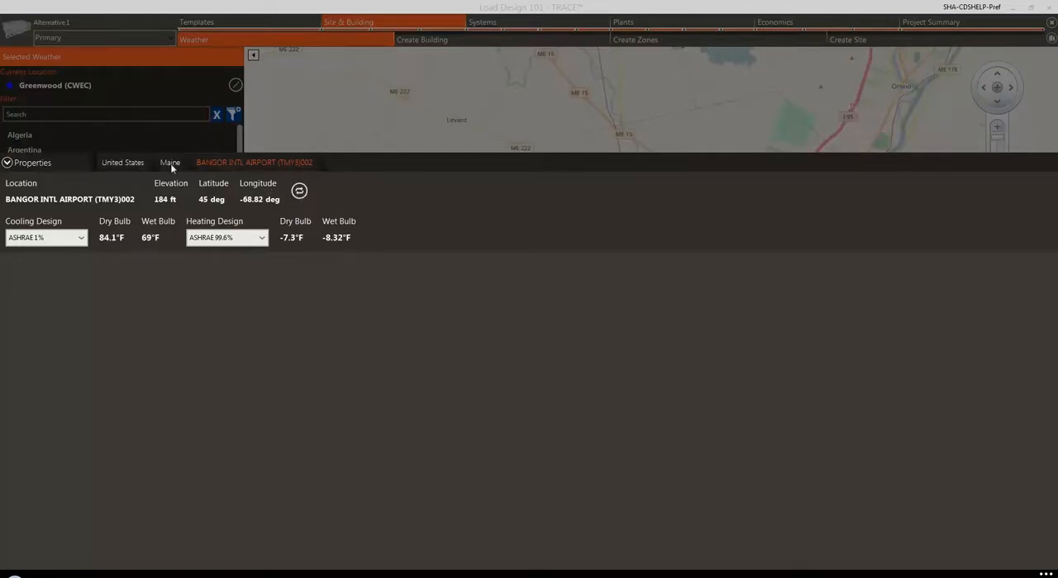
{"action": "left_click", "coordinate": [7, 164]}
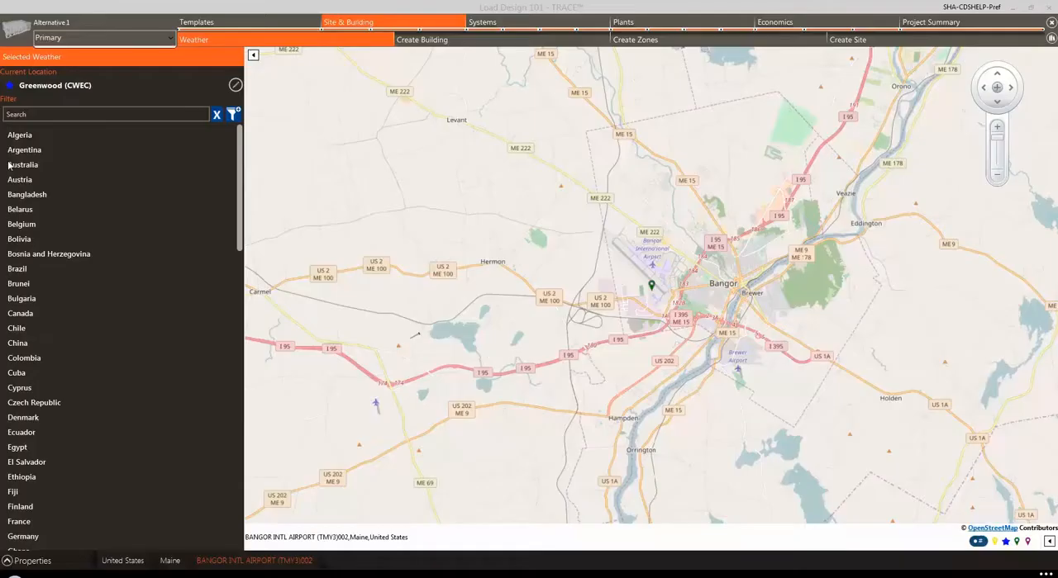
Step: Check the list of available alternatives and view the weather properties of the current location, Greenwood (CWEC)
{"action": "left_click", "coordinate": [168, 40]}
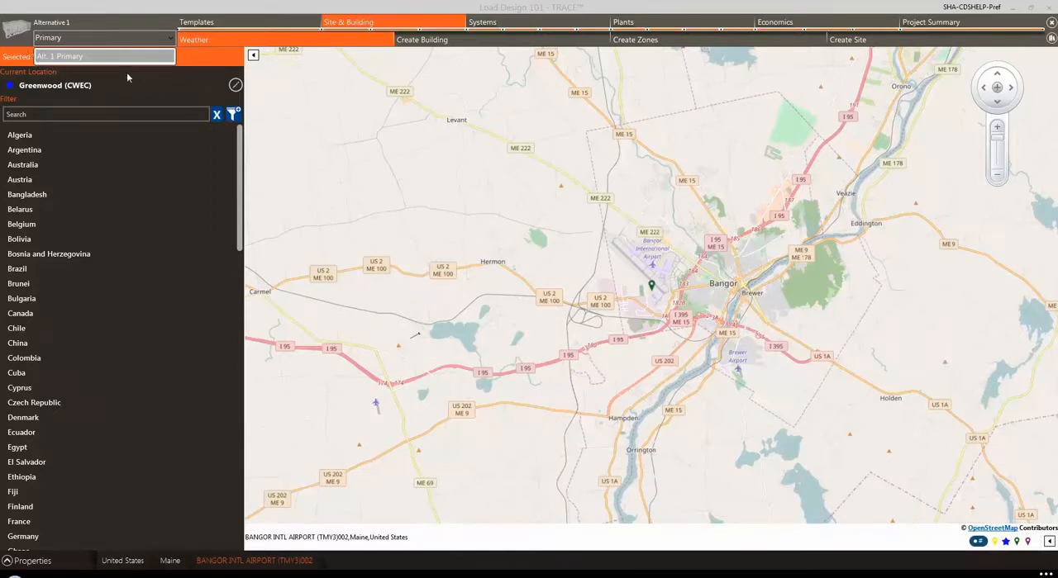
{"action": "left_click", "coordinate": [172, 40]}
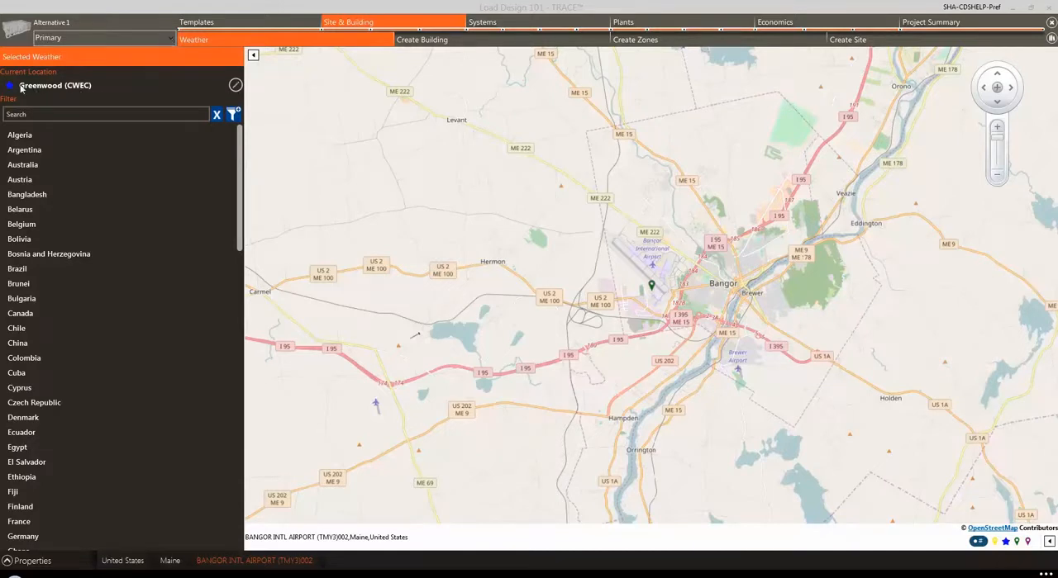
{"action": "left_click", "coordinate": [236, 87]}
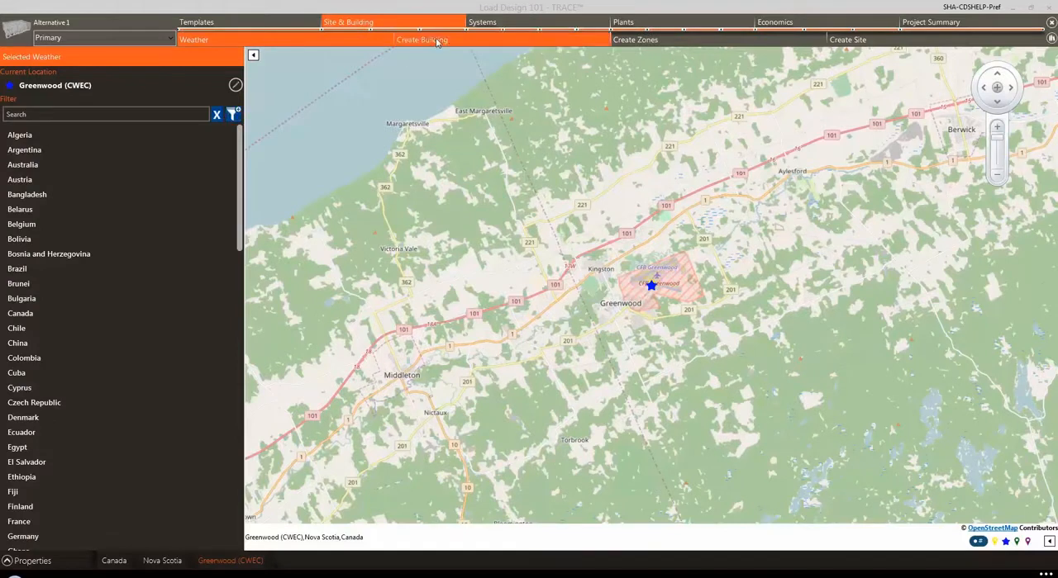
Step: Go to building creation and choose to draw the building manually
{"action": "left_click", "coordinate": [417, 41]}
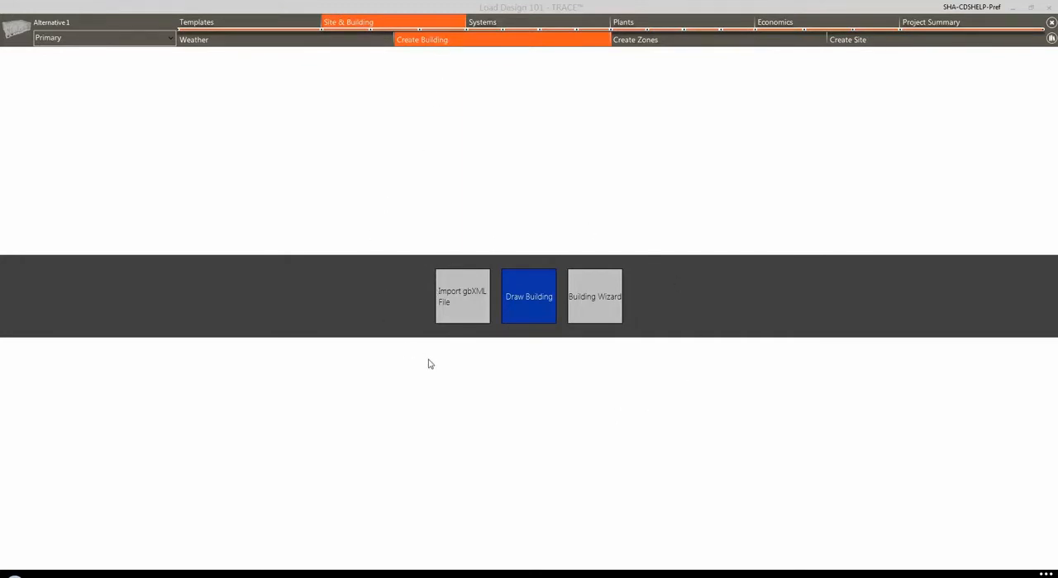
{"action": "left_click", "coordinate": [451, 306]}
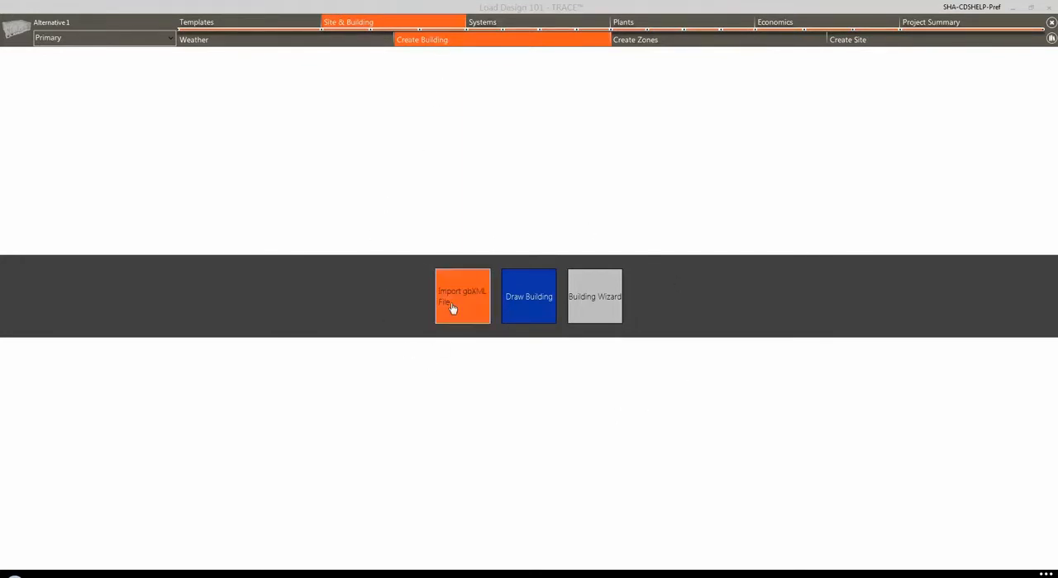
{"action": "left_click", "coordinate": [519, 307]}
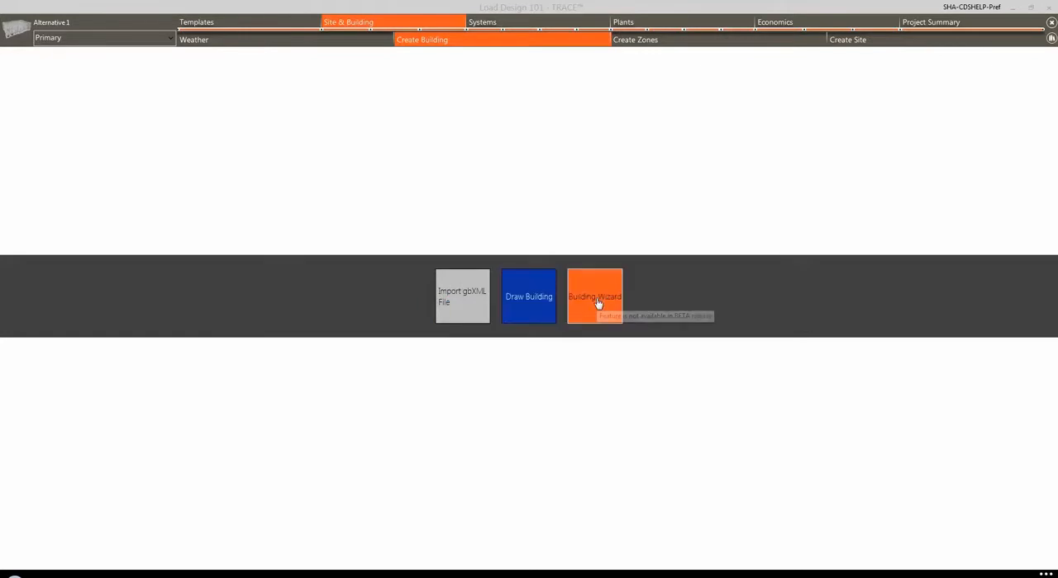
{"action": "left_click", "coordinate": [530, 304]}
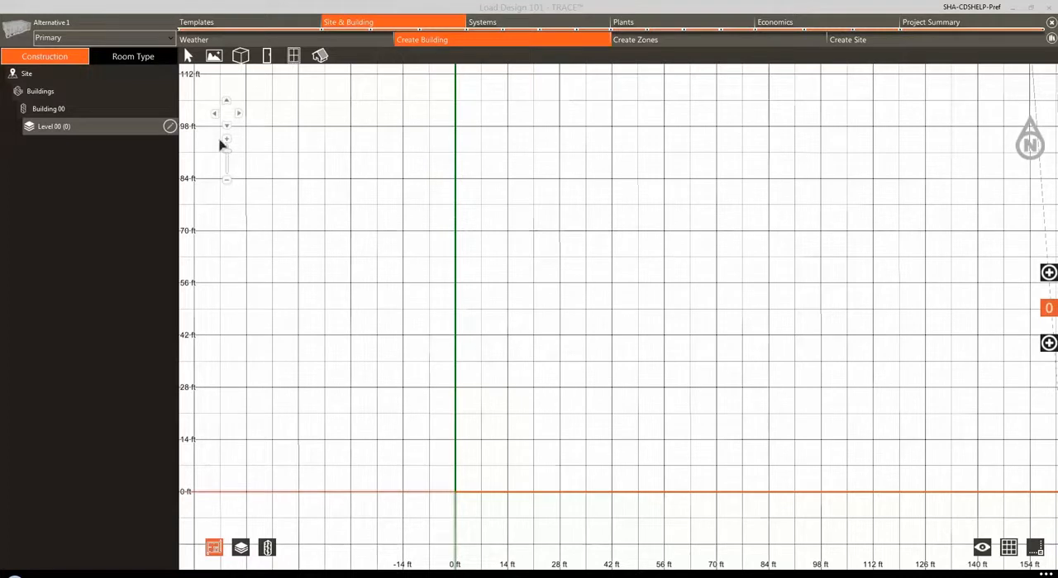
Step: Load the image Load Design 101 Floor Plan.jpg as the floor plan of Level 00
{"action": "left_click", "coordinate": [213, 58]}
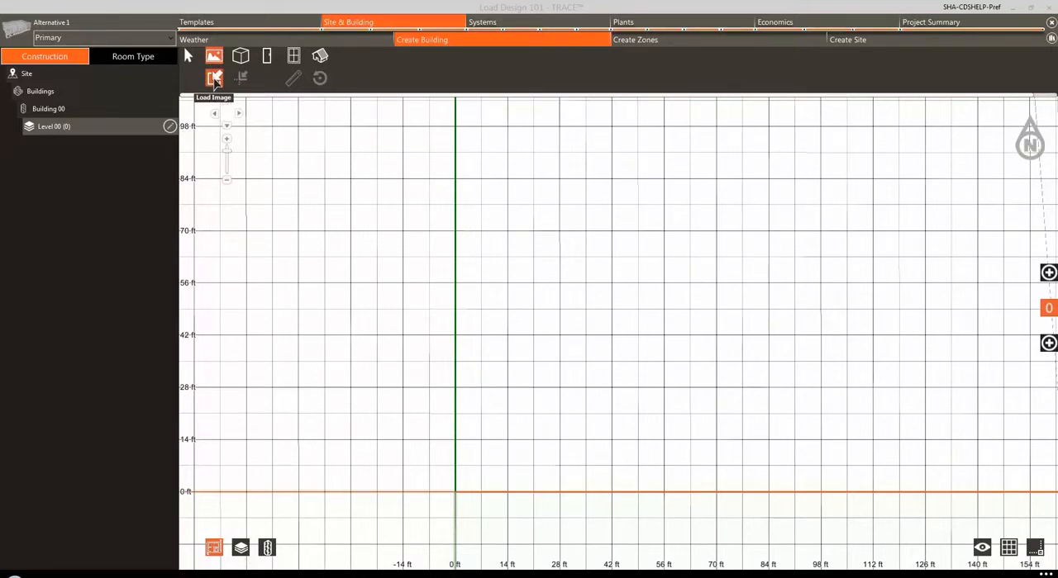
{"action": "left_click", "coordinate": [214, 79]}
{"action": "left_click", "coordinate": [256, 108]}
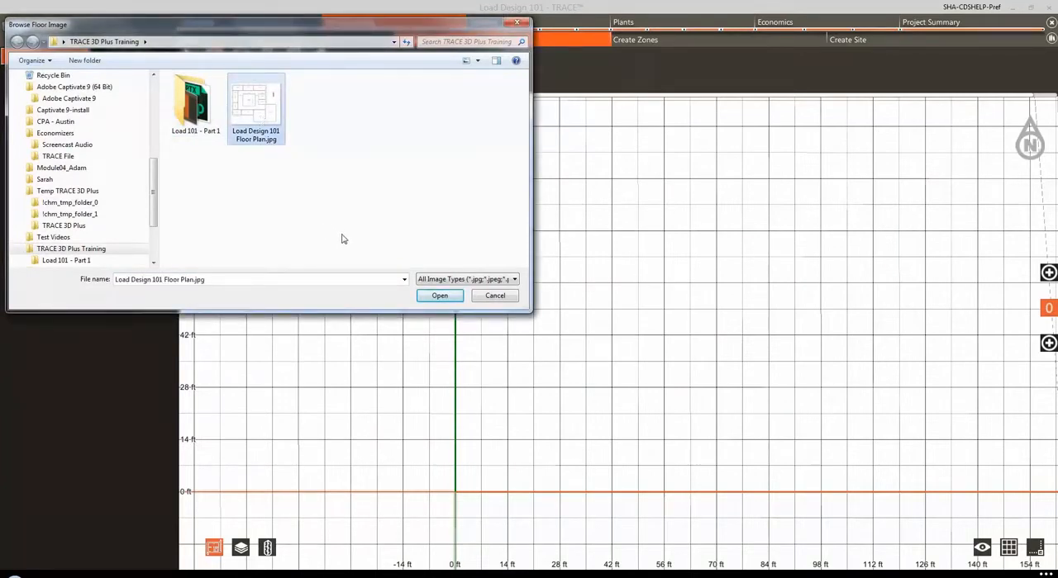
{"action": "left_click", "coordinate": [441, 298]}
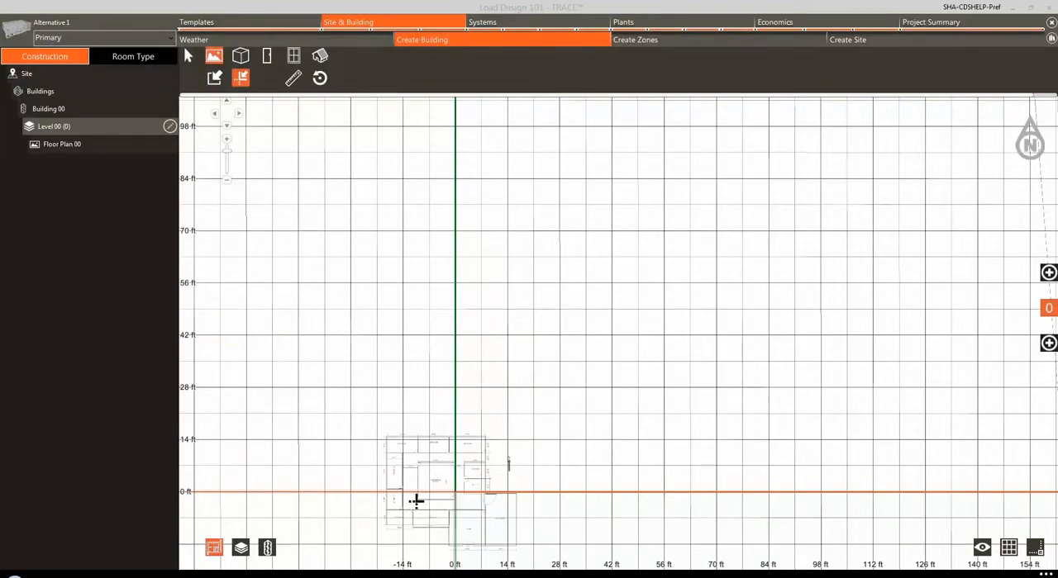
Step: Set the floor plan image's origin at the outer southwest corner of Office 102
{"action": "left_click_drag", "start_coordinate": [416, 502], "coordinate": [538, 290]}
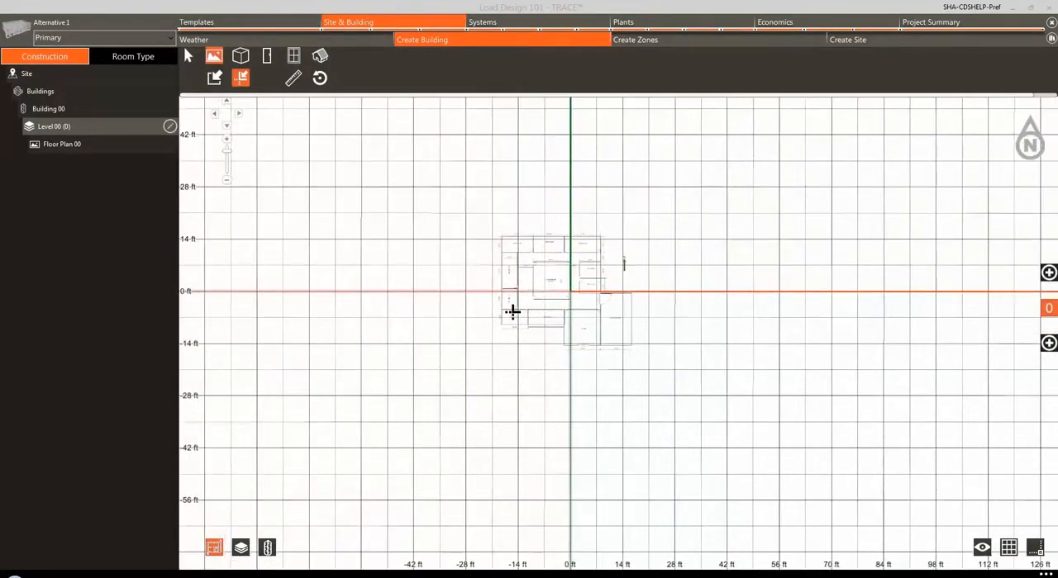
{"action": "scroll", "coordinate": [513, 311], "scroll_direction": "up", "scroll_amount": 5}
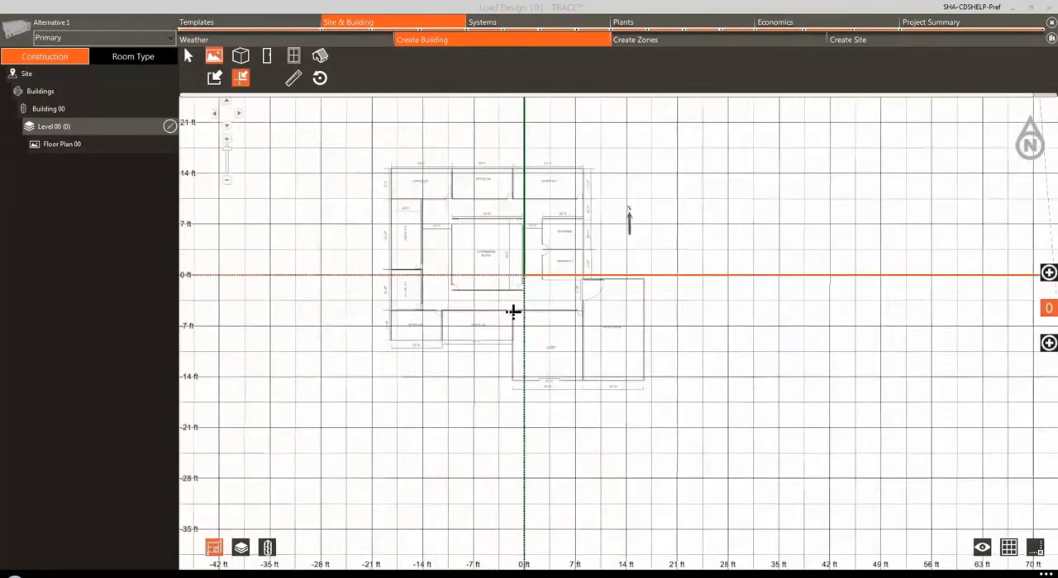
{"action": "scroll", "coordinate": [513, 312], "scroll_direction": "up", "scroll_amount": 5}
{"action": "left_click_drag", "start_coordinate": [248, 305], "coordinate": [521, 349]}
{"action": "scroll", "coordinate": [353, 430], "scroll_direction": "up", "scroll_amount": 1}
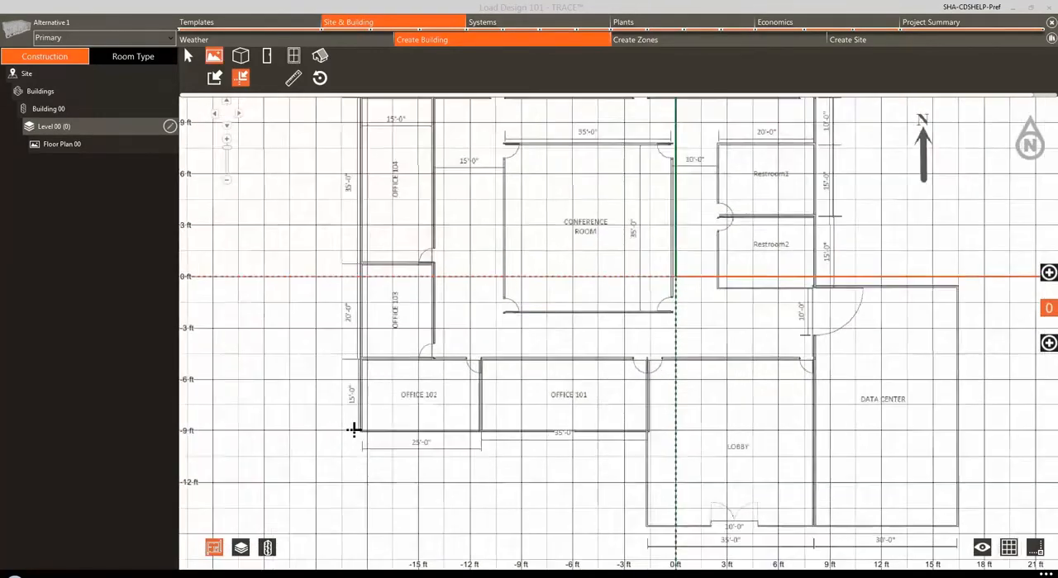
{"action": "scroll", "coordinate": [353, 429], "scroll_direction": "up", "scroll_amount": 1}
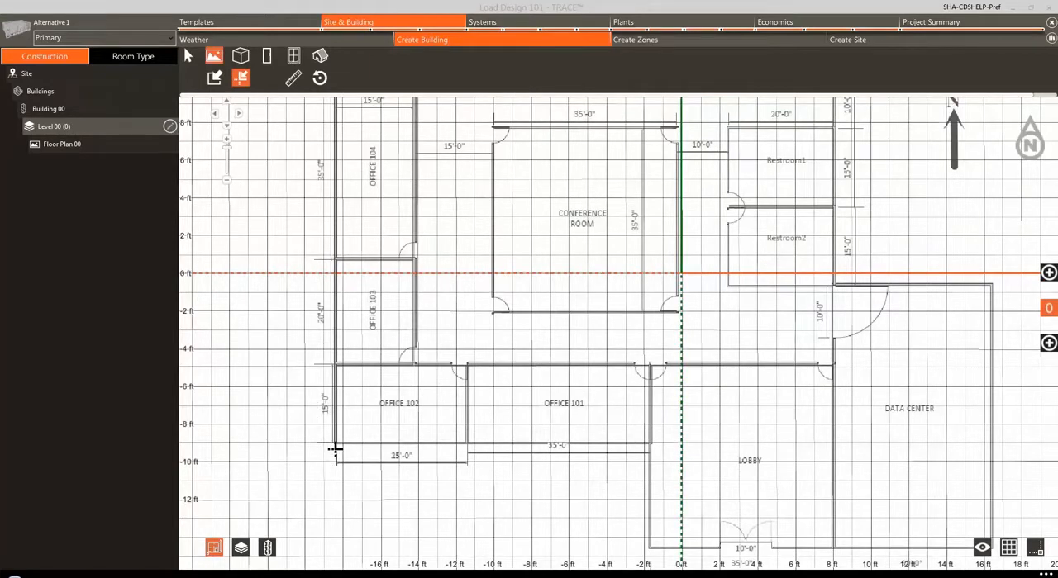
{"action": "scroll", "coordinate": [331, 442], "scroll_direction": "up", "scroll_amount": 1}
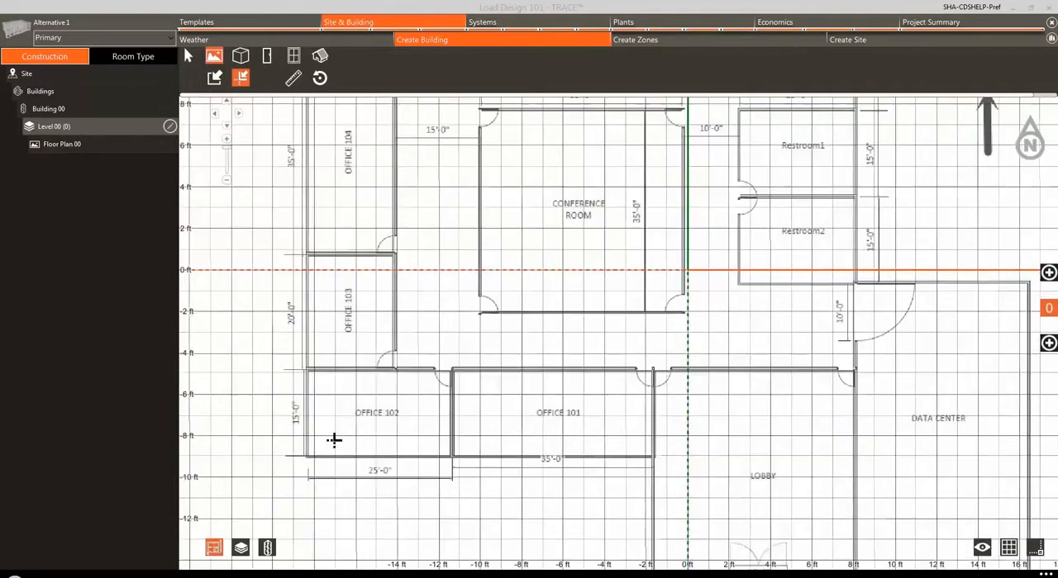
{"action": "left_click_drag", "start_coordinate": [334, 439], "coordinate": [410, 333]}
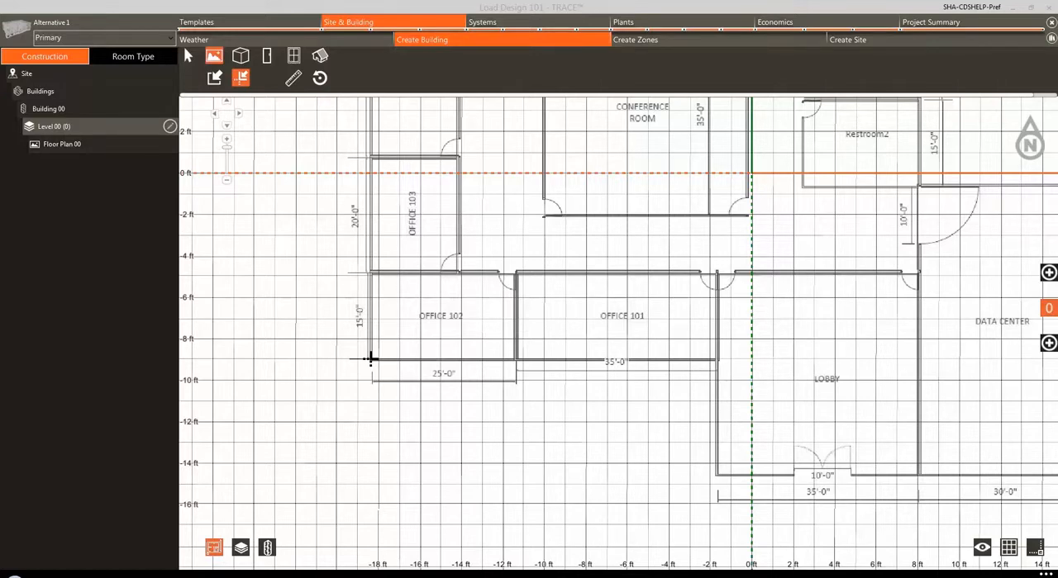
{"action": "left_click", "coordinate": [370, 358]}
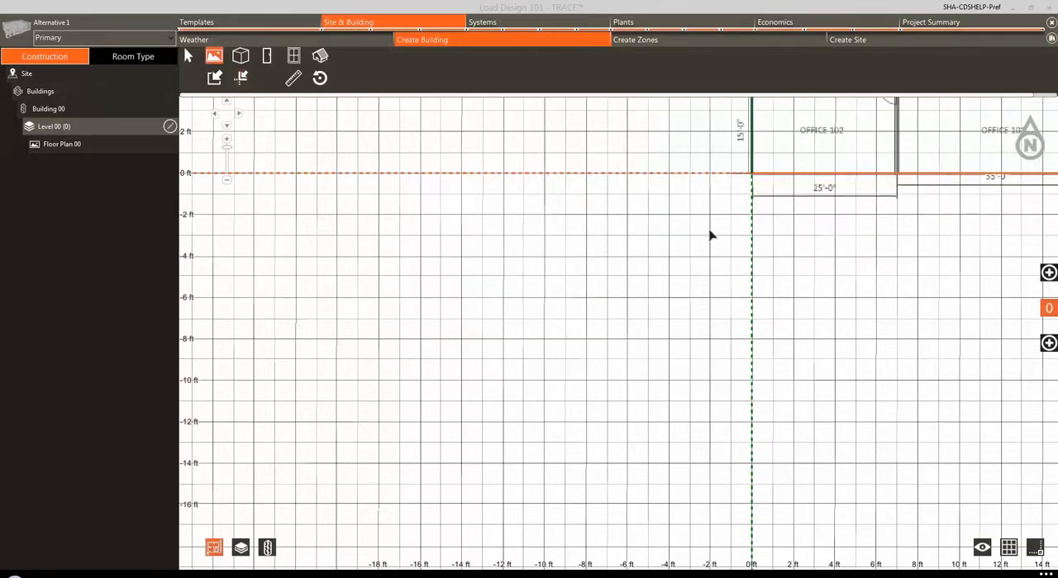
Step: Examine the floor plan's alignment with the grid origin and the dimensions along its outer walls
{"action": "left_click_drag", "start_coordinate": [539, 420], "coordinate": [345, 527]}
{"action": "scroll", "coordinate": [424, 391], "scroll_direction": "up", "scroll_amount": 1}
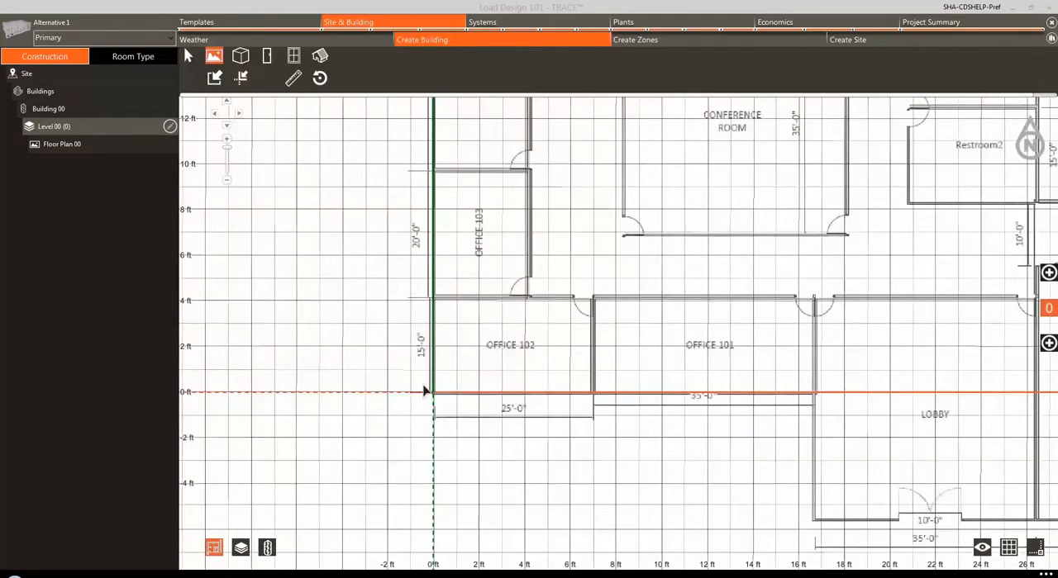
{"action": "scroll", "coordinate": [424, 391], "scroll_direction": "down", "scroll_amount": 5}
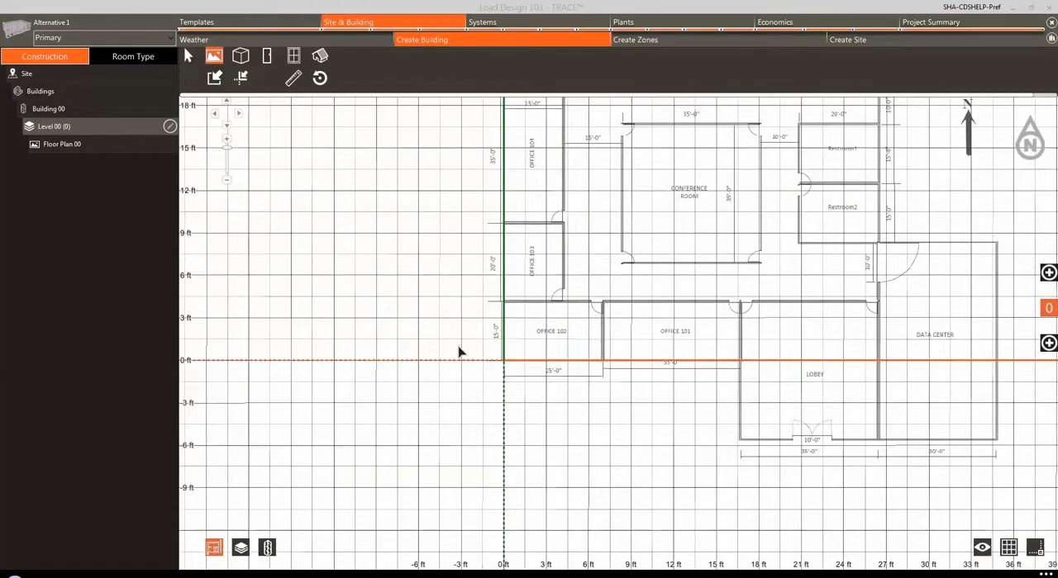
{"action": "left_click_drag", "start_coordinate": [453, 328], "coordinate": [333, 462]}
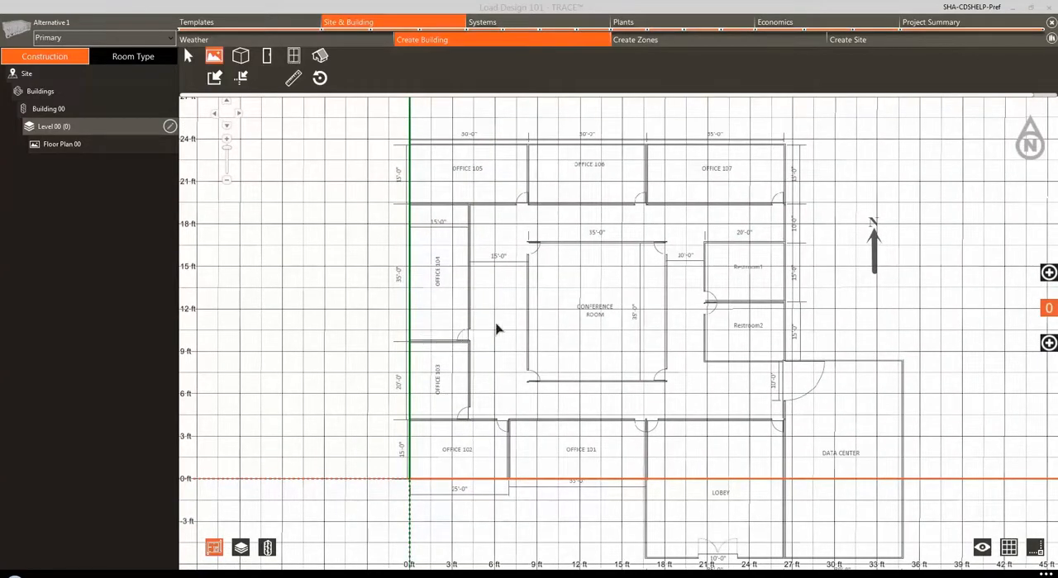
{"action": "left_click_drag", "start_coordinate": [496, 329], "coordinate": [409, 334]}
{"action": "scroll", "coordinate": [409, 333], "scroll_direction": "up", "scroll_amount": 1}
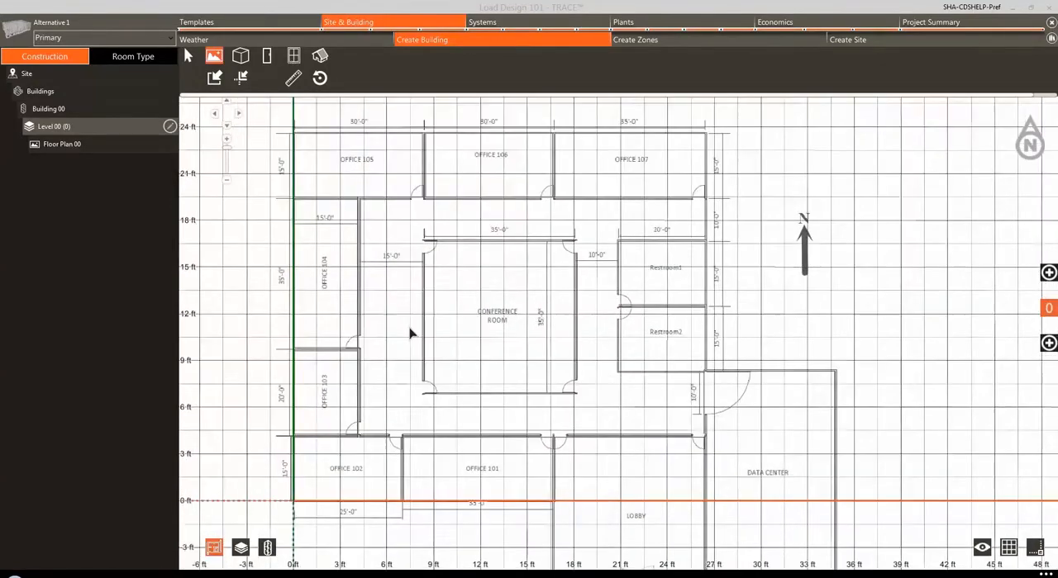
{"action": "scroll", "coordinate": [410, 333], "scroll_direction": "down", "scroll_amount": 2}
{"action": "scroll", "coordinate": [410, 333], "scroll_direction": "up", "scroll_amount": 2}
{"action": "scroll", "coordinate": [409, 334], "scroll_direction": "down", "scroll_amount": 2}
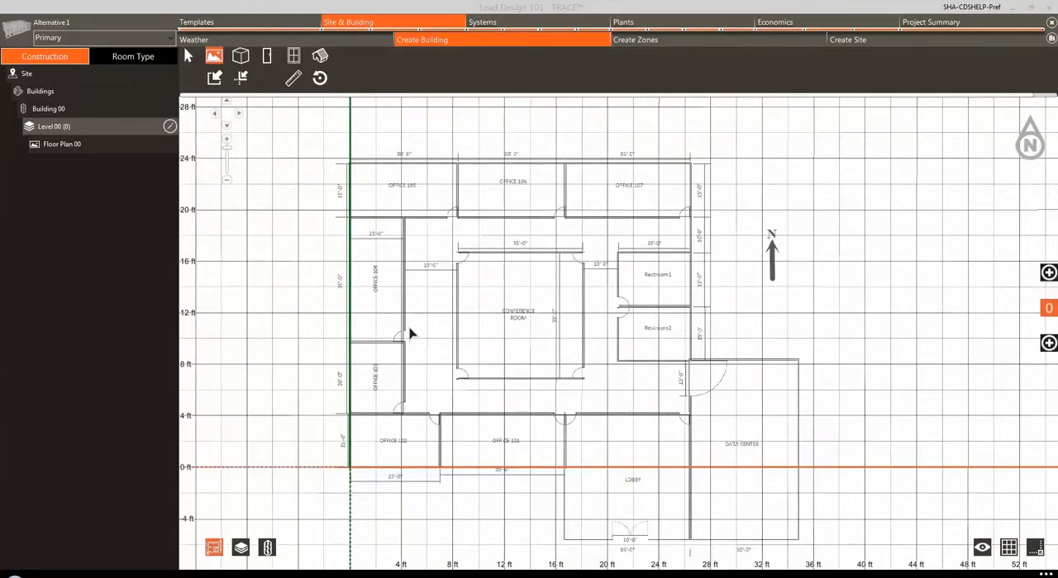
{"action": "scroll", "coordinate": [410, 334], "scroll_direction": "up", "scroll_amount": 1}
{"action": "scroll", "coordinate": [410, 334], "scroll_direction": "down", "scroll_amount": 2}
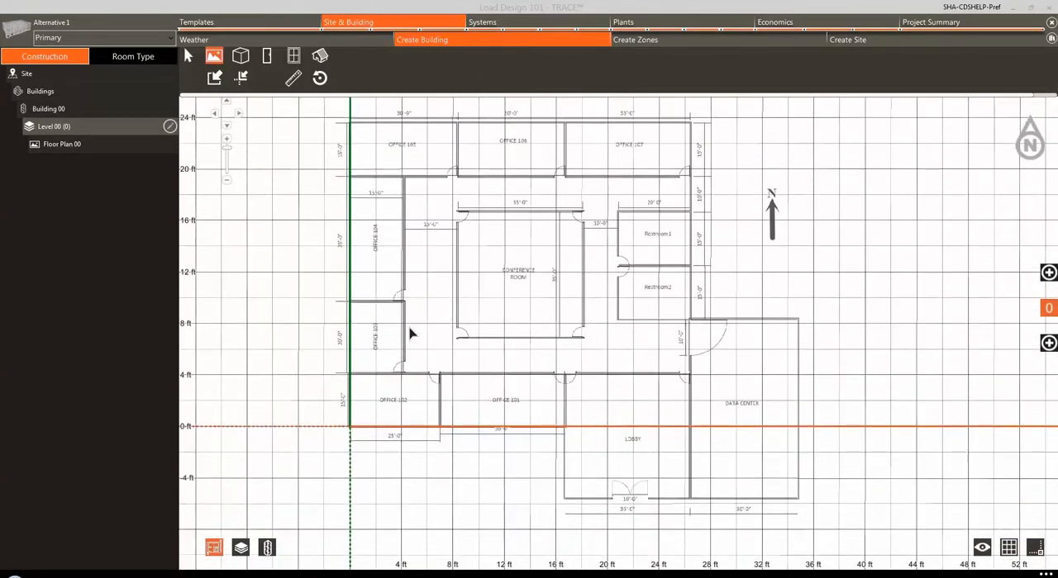
{"action": "scroll", "coordinate": [409, 334], "scroll_direction": "left", "scroll_amount": 2}
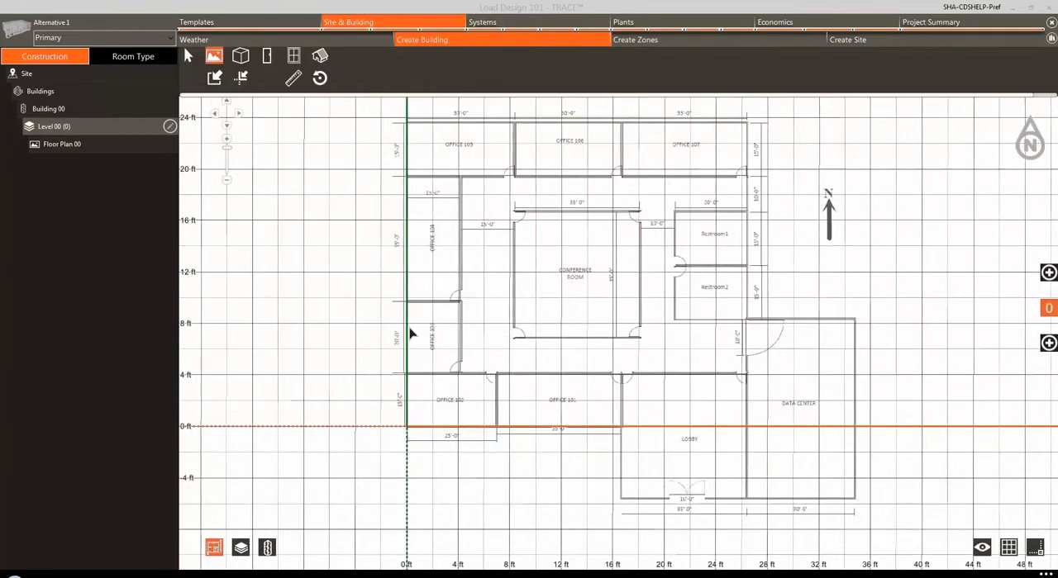
{"action": "scroll", "coordinate": [410, 334], "scroll_direction": "right", "scroll_amount": 3}
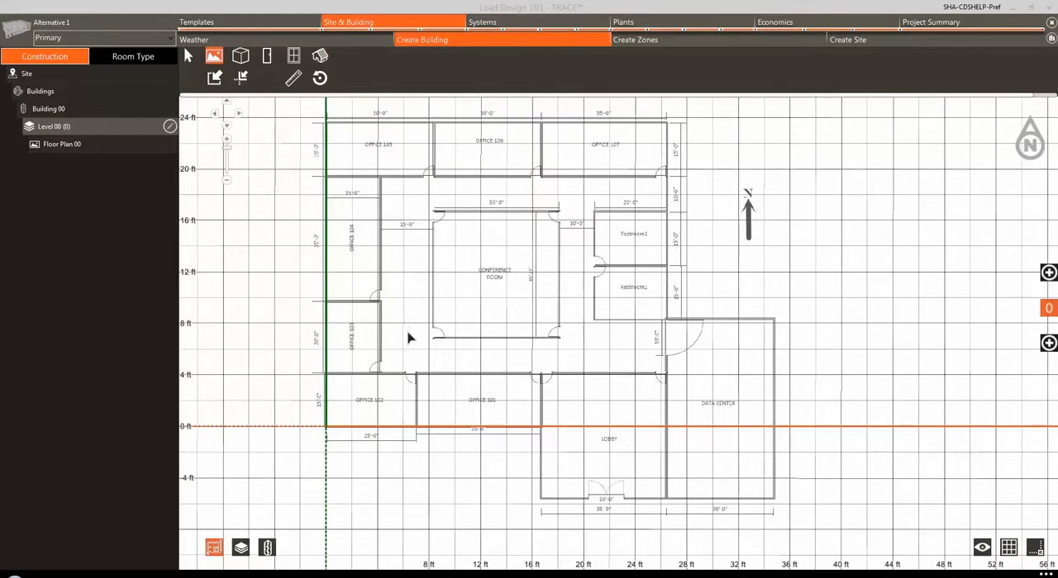
{"action": "scroll", "coordinate": [402, 309], "scroll_direction": "up", "scroll_amount": 4}
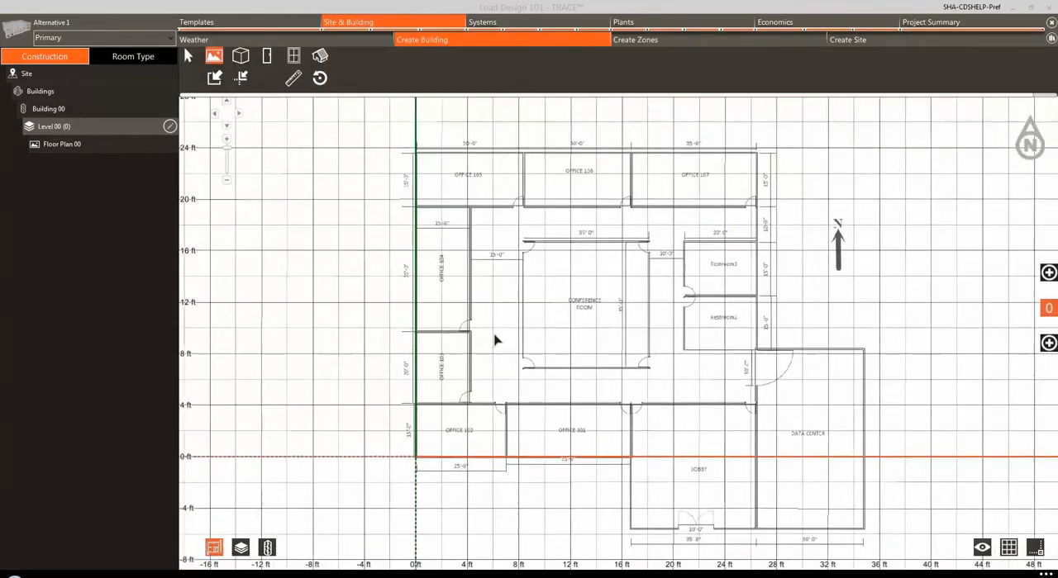
{"action": "scroll", "coordinate": [439, 345], "scroll_direction": "up", "scroll_amount": 1}
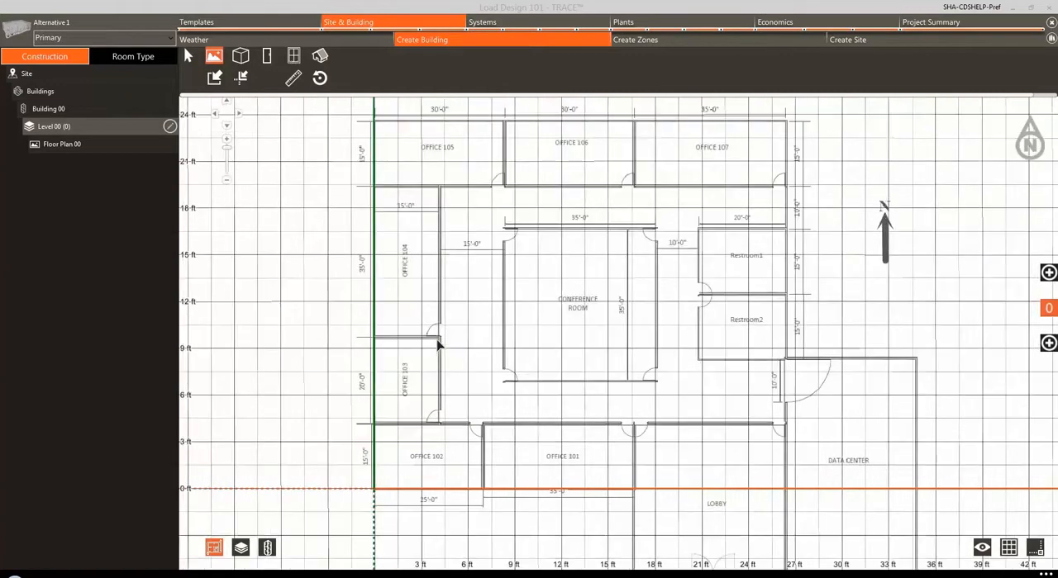
{"action": "scroll", "coordinate": [438, 346], "scroll_direction": "up", "scroll_amount": 1}
{"action": "left_click_drag", "start_coordinate": [445, 316], "coordinate": [452, 333]}
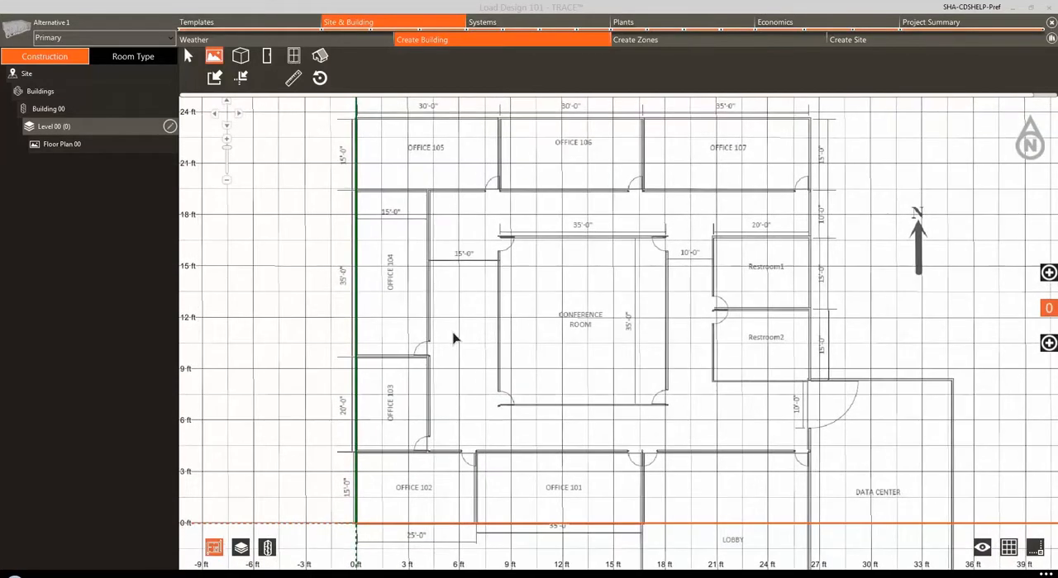
Step: Scale the floor plan image by measuring the full west wall from Office 102 to Office 105 and setting its distance to 85 ft
{"action": "left_click", "coordinate": [294, 82]}
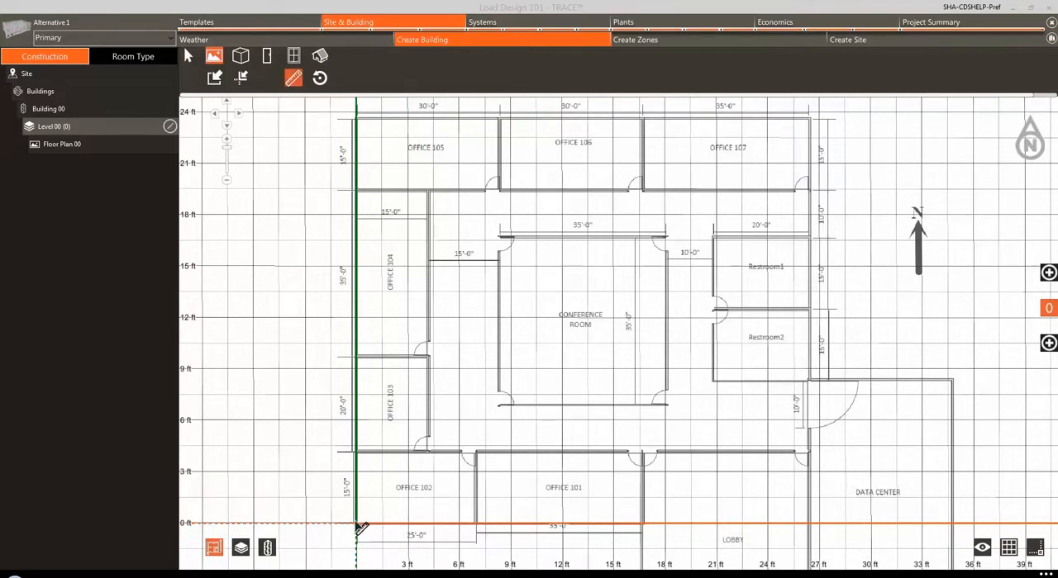
{"action": "left_click", "coordinate": [358, 520]}
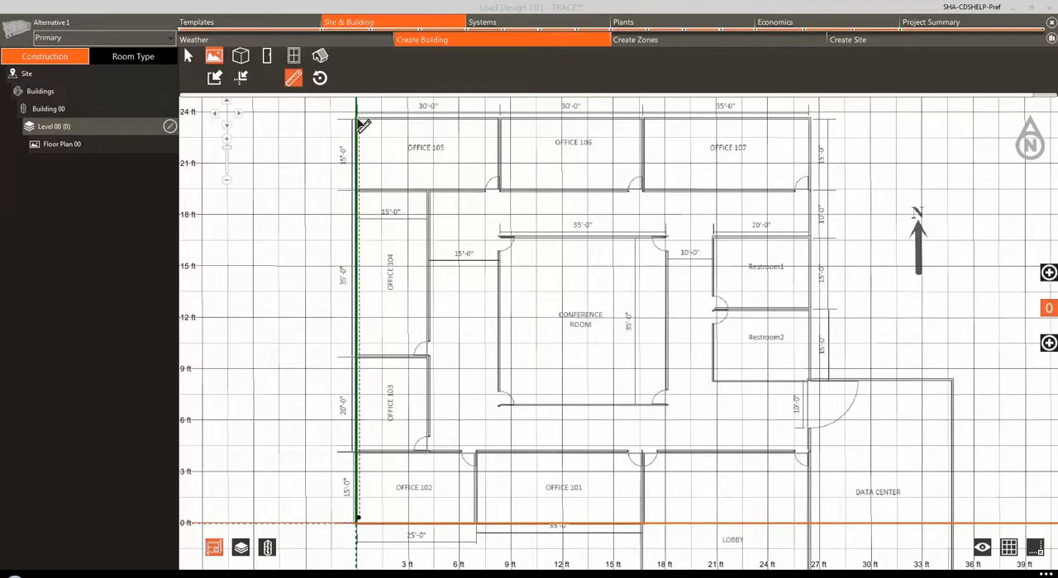
{"action": "left_click", "coordinate": [359, 120]}
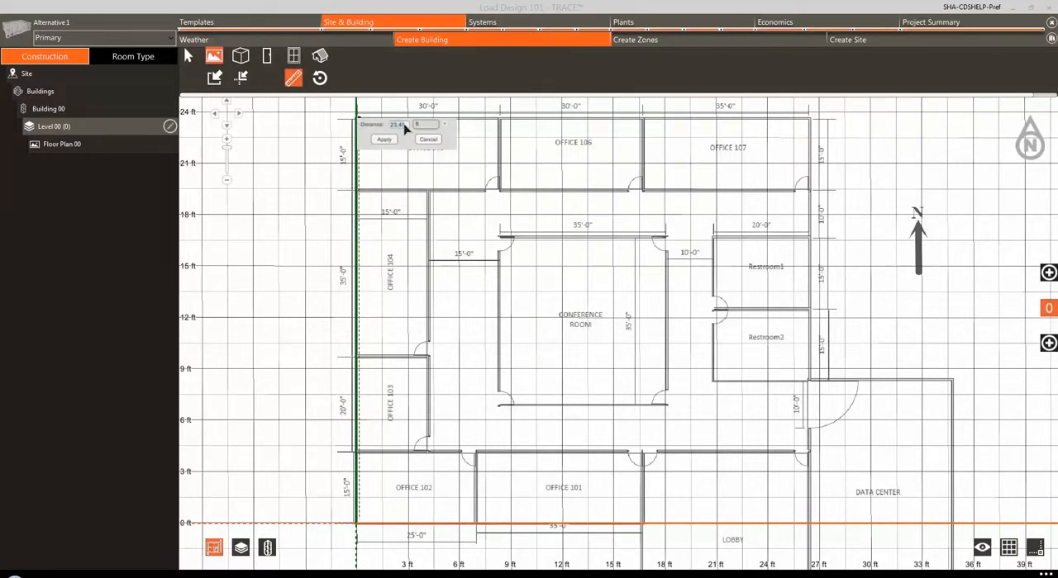
{"action": "type", "text": "35"}
{"action": "left_click", "coordinate": [385, 139]}
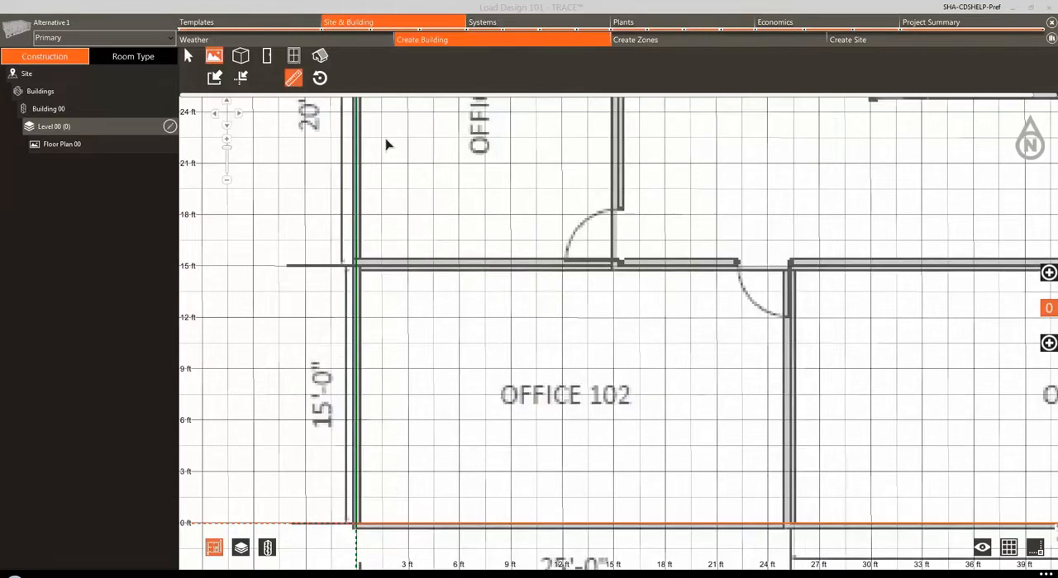
{"action": "scroll", "coordinate": [397, 179], "scroll_direction": "down", "scroll_amount": 8}
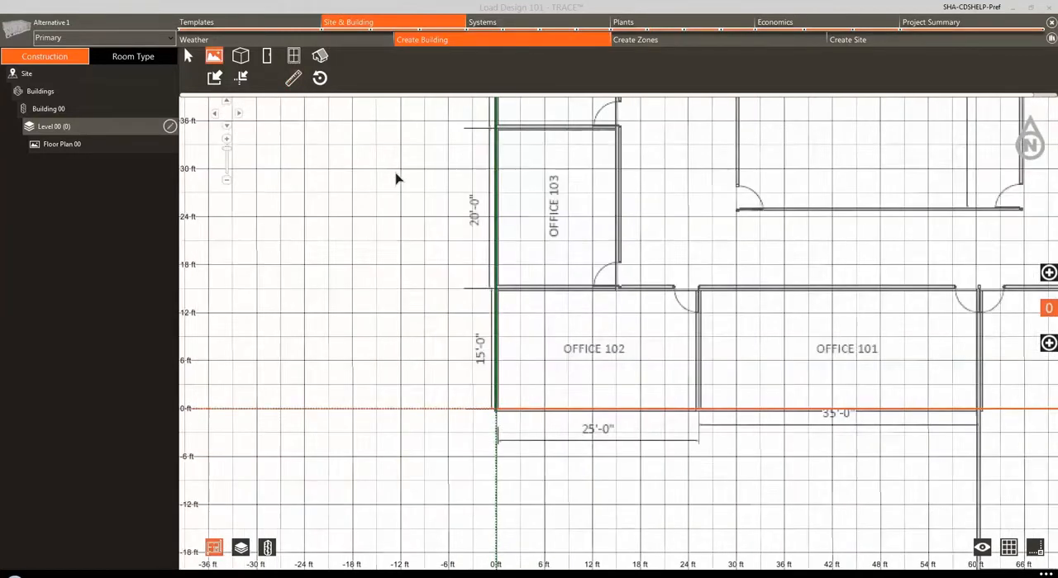
{"action": "scroll", "coordinate": [333, 333], "scroll_direction": "down", "scroll_amount": 6}
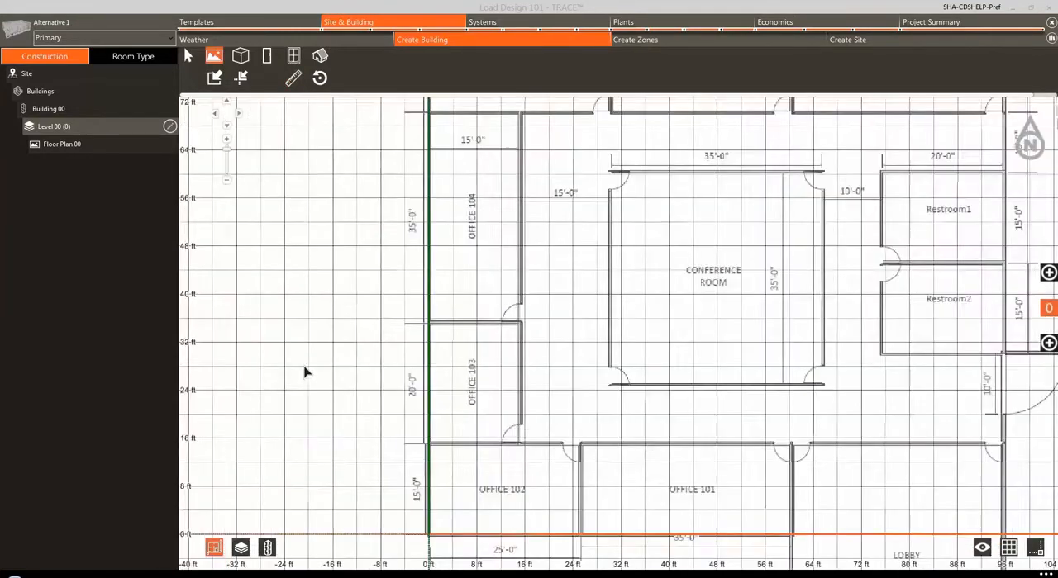
{"action": "scroll", "coordinate": [304, 372], "scroll_direction": "down", "scroll_amount": 3}
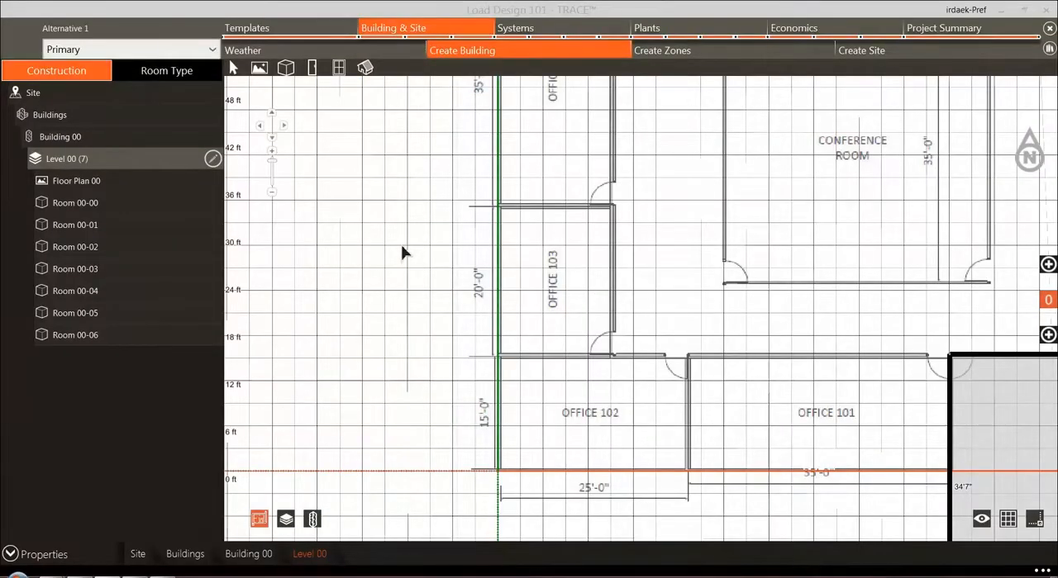
Step: Draw rectangular rooms over Office 101 and Office 102, about 34'1" by 14'8" and 24'6" by 14'8" inside
{"action": "left_click", "coordinate": [288, 71]}
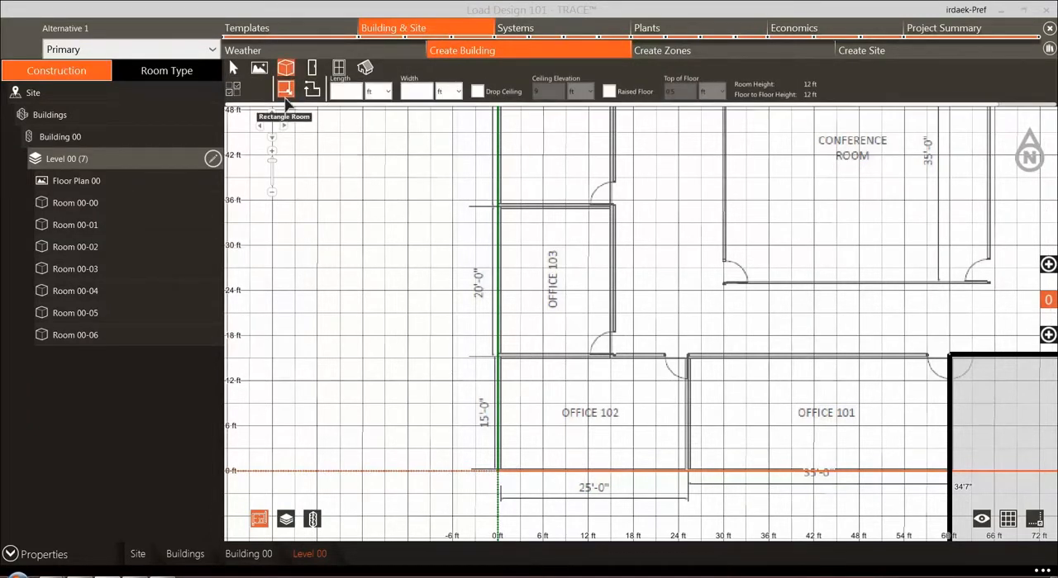
{"action": "left_click", "coordinate": [285, 95]}
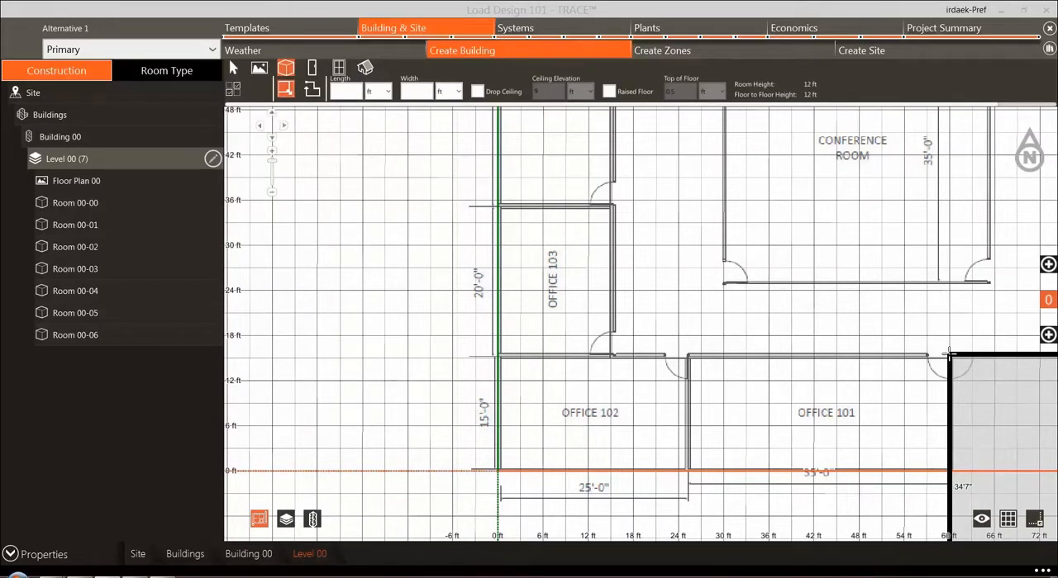
{"action": "left_click_drag", "start_coordinate": [949, 356], "coordinate": [687, 471]}
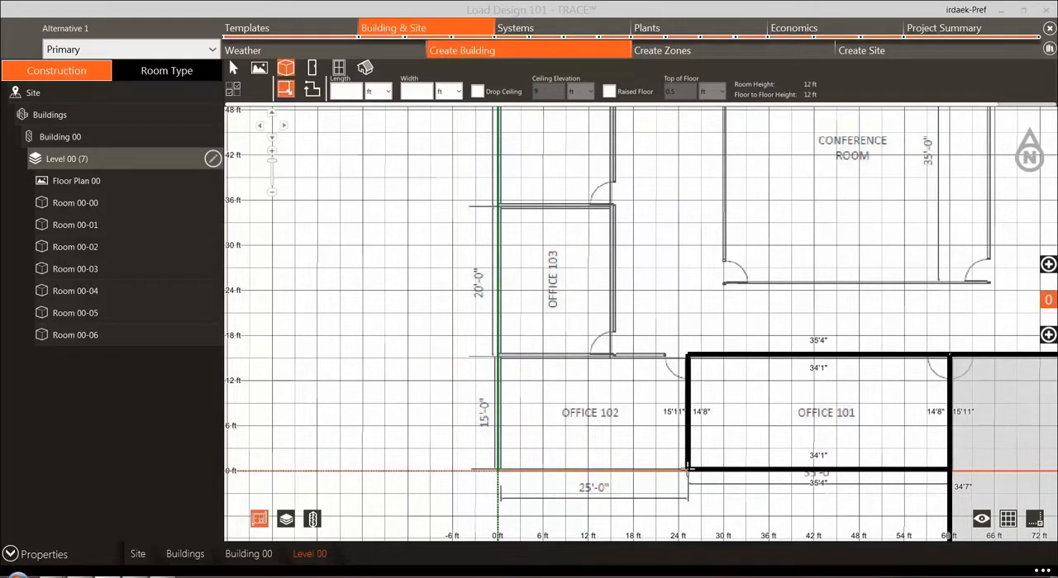
{"action": "left_click", "coordinate": [687, 469]}
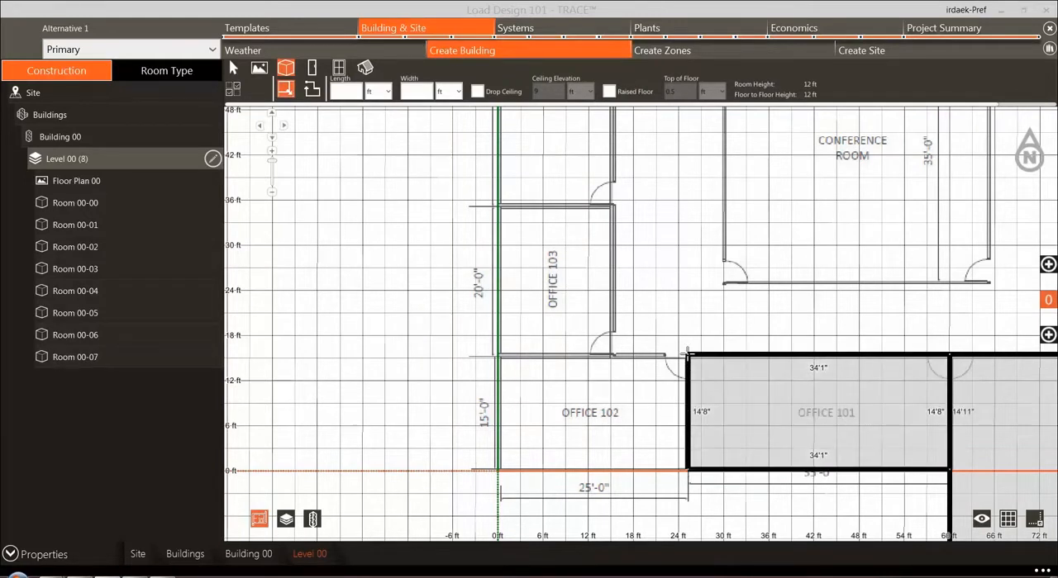
{"action": "left_click", "coordinate": [685, 355]}
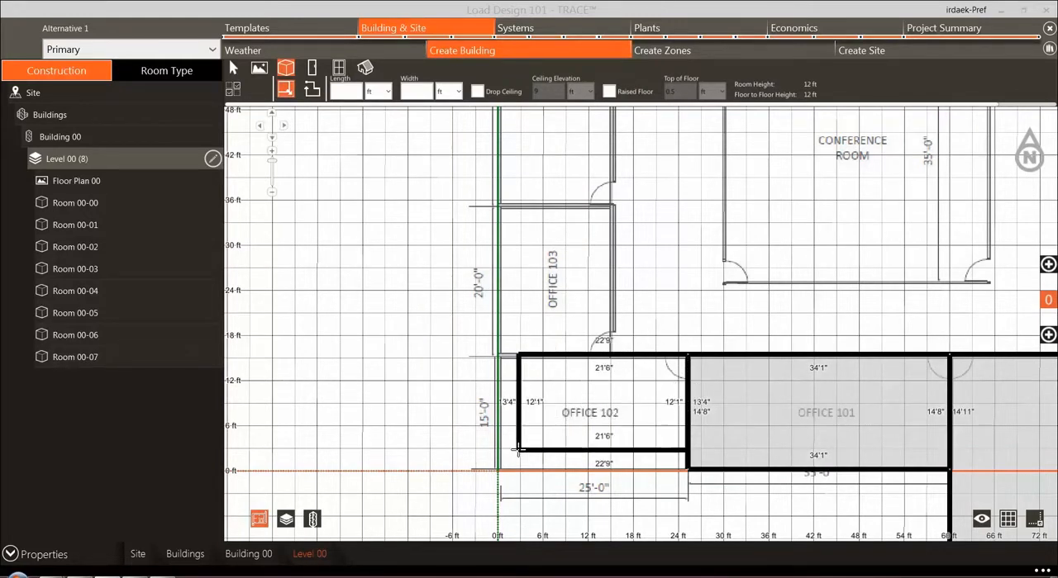
{"action": "left_click", "coordinate": [498, 469]}
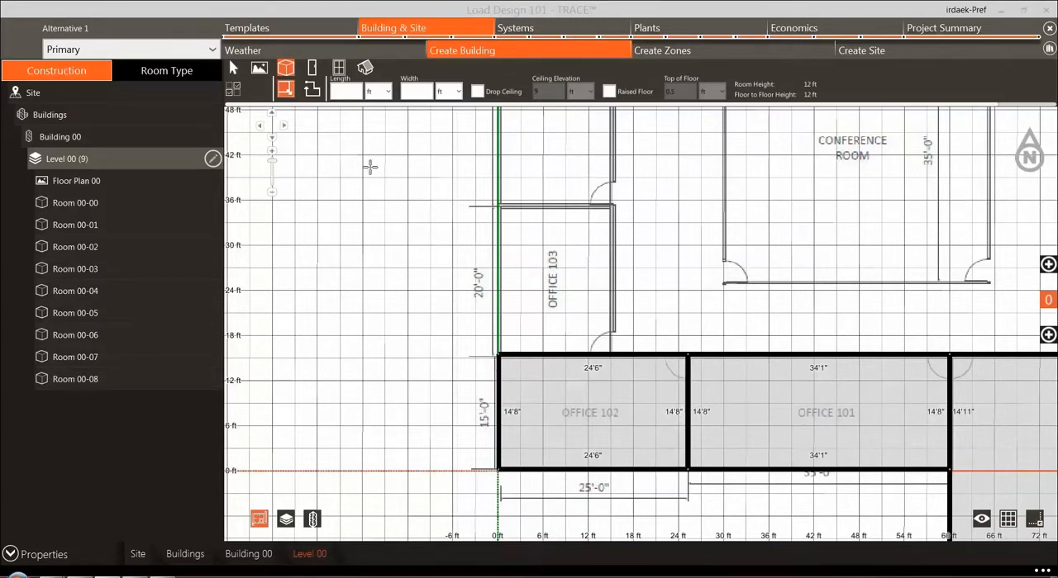
Step: Draw a polygon room over Office 103 from Office 102's northwest corner, about 14'7" by 19'3" inside
{"action": "left_click", "coordinate": [311, 88]}
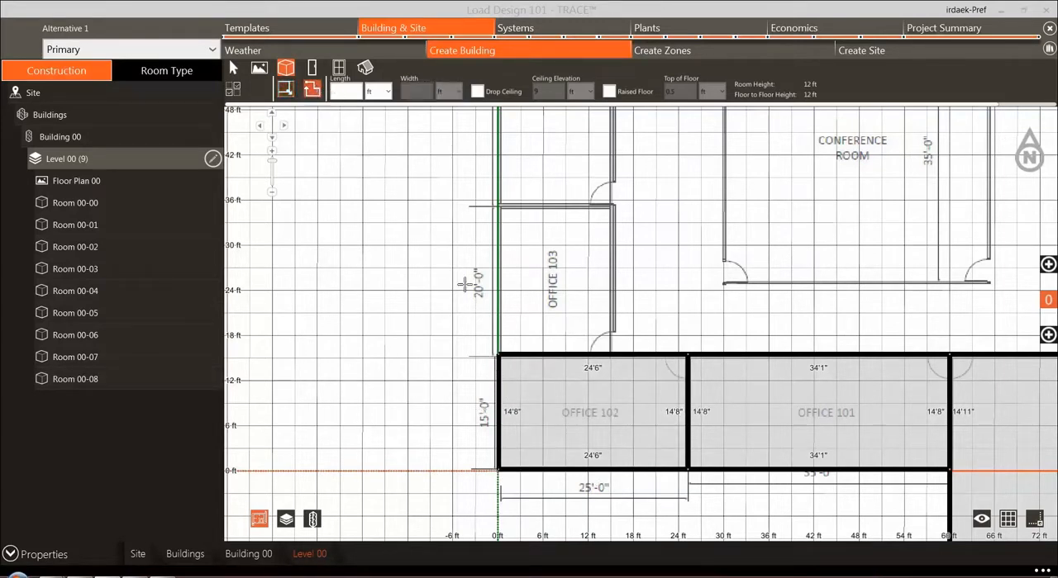
{"action": "left_click", "coordinate": [497, 357]}
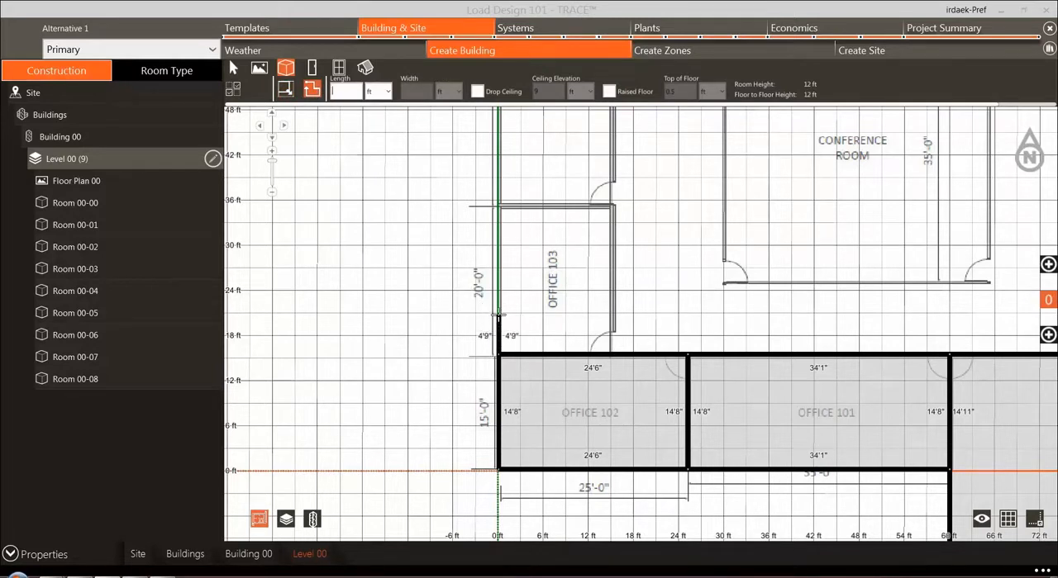
{"action": "left_click", "coordinate": [497, 205]}
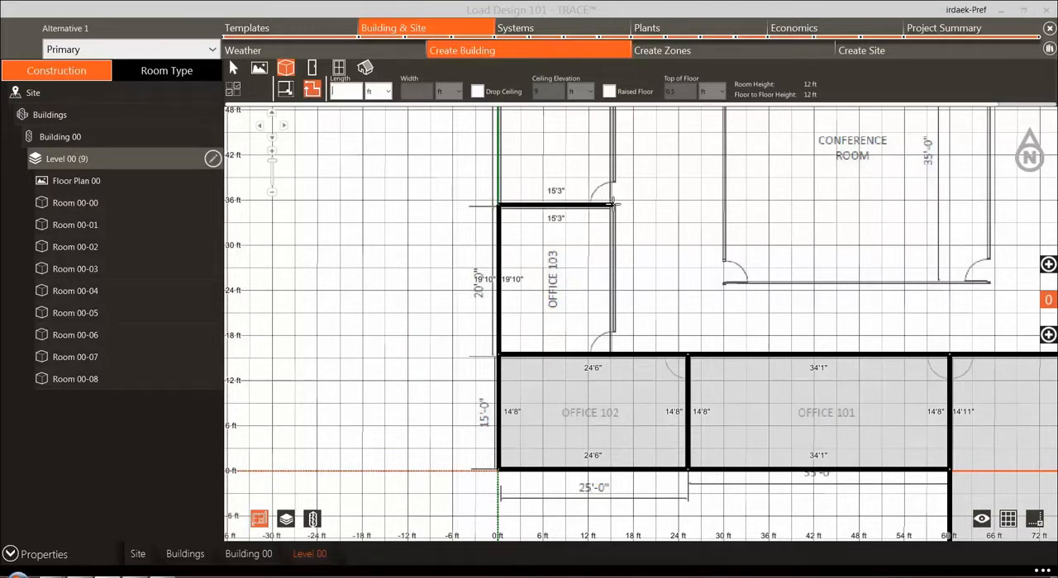
{"action": "left_click", "coordinate": [612, 205]}
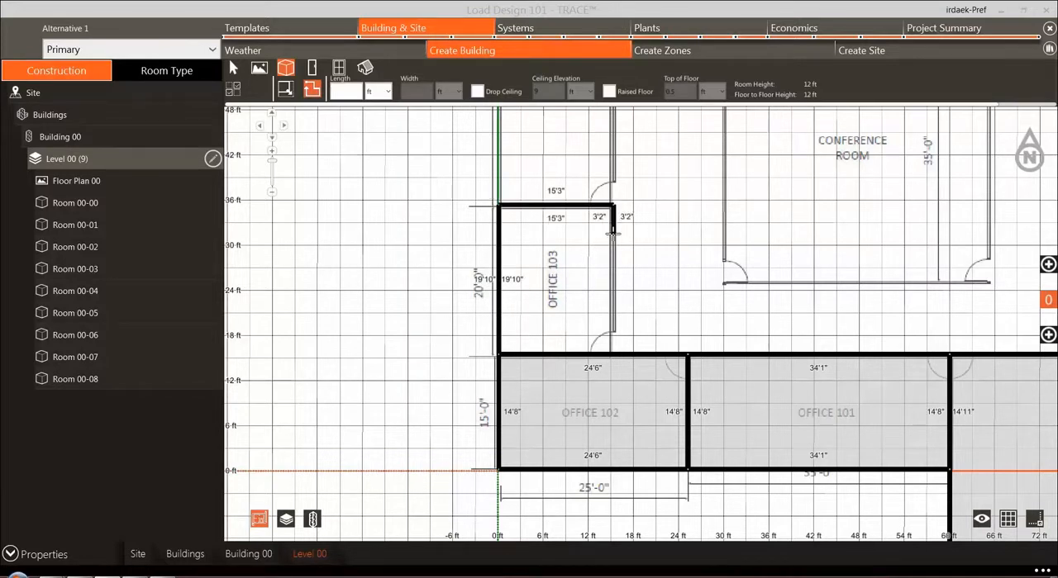
{"action": "left_click", "coordinate": [612, 353]}
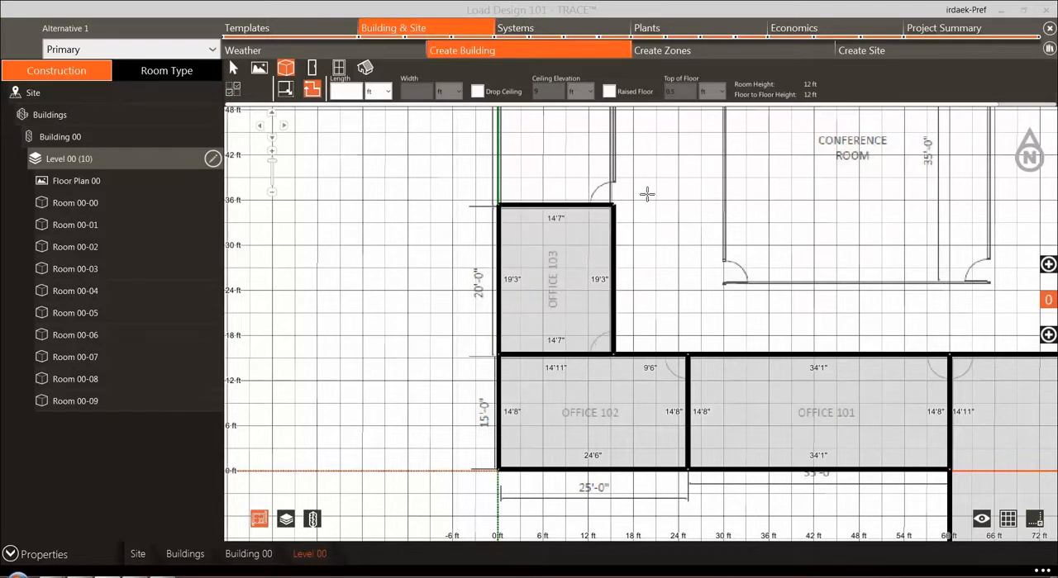
Step: Switch the room drawing mode back to rectangular for the area around Office 104
{"action": "left_click_drag", "start_coordinate": [640, 283], "coordinate": [592, 489]}
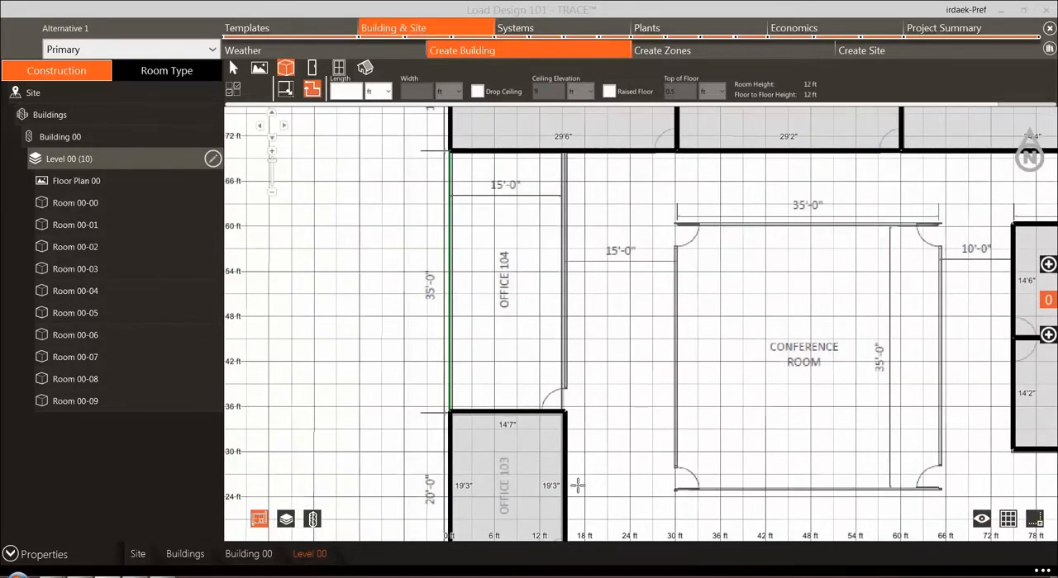
{"action": "left_click", "coordinate": [285, 88]}
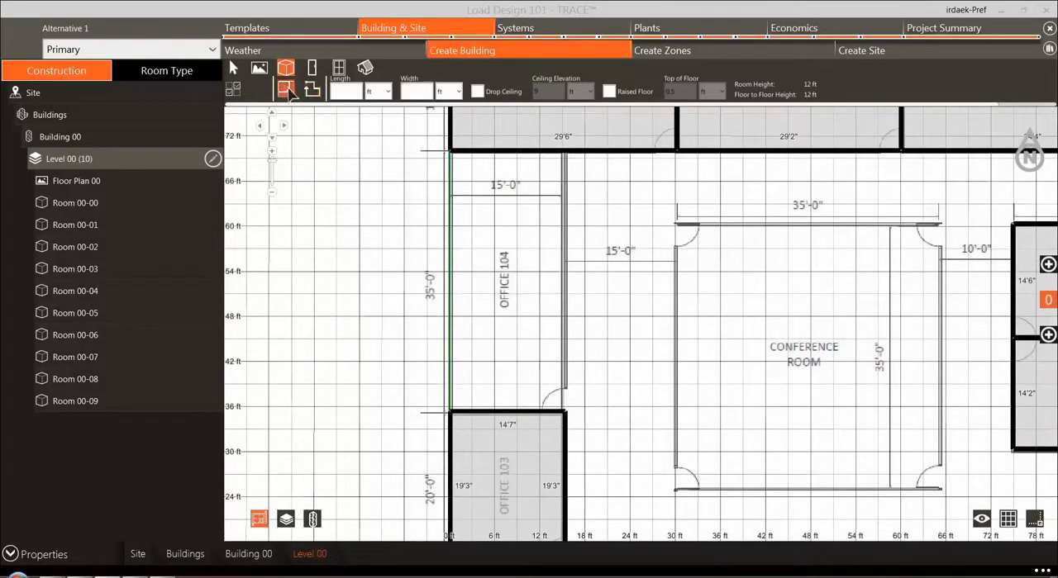
{"action": "left_click", "coordinate": [337, 97]}
{"action": "type", "text": "20"}
{"action": "left_click", "coordinate": [413, 93]}
{"action": "type", "text": "20"}
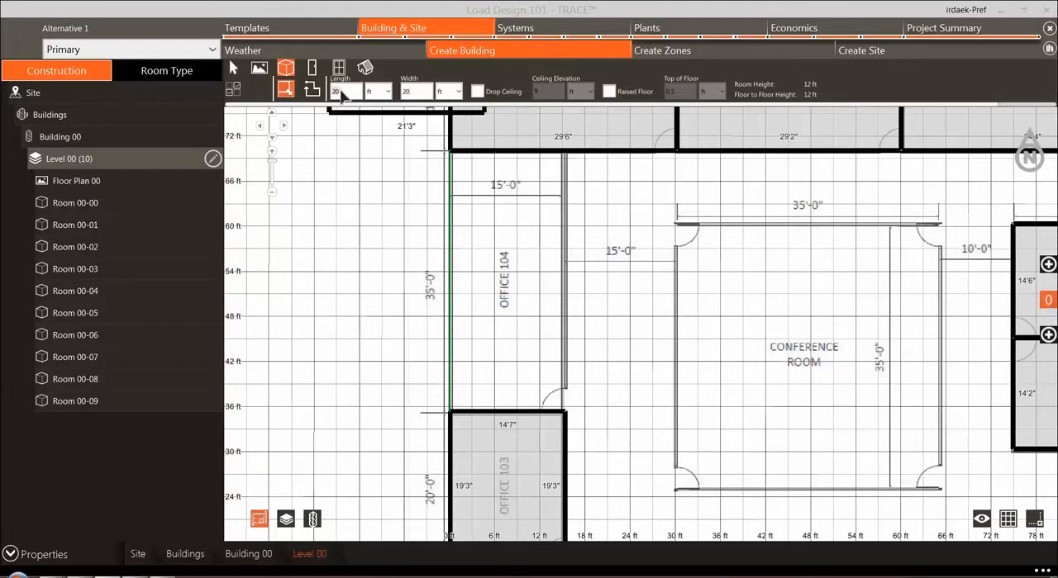
{"action": "key", "text": "BackSpace"}
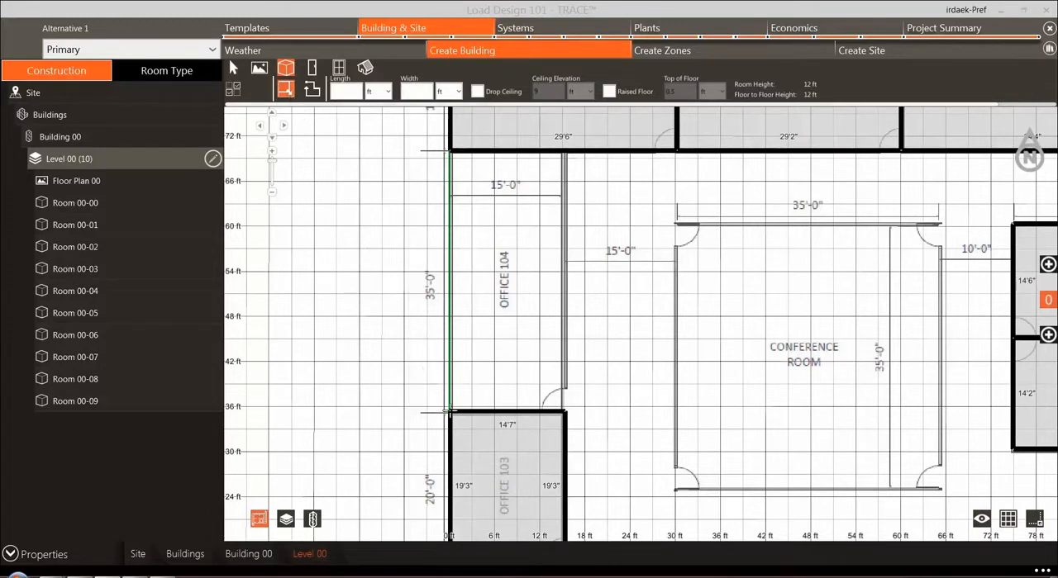
Step: Draw rectangular rooms over Office 104 and the Conference Room, about 14'7" by 34'0" and 34'7" by 34'8" inside
{"action": "left_click_drag", "start_coordinate": [448, 411], "coordinate": [564, 151]}
{"action": "left_click_drag", "start_coordinate": [820, 337], "coordinate": [604, 207]}
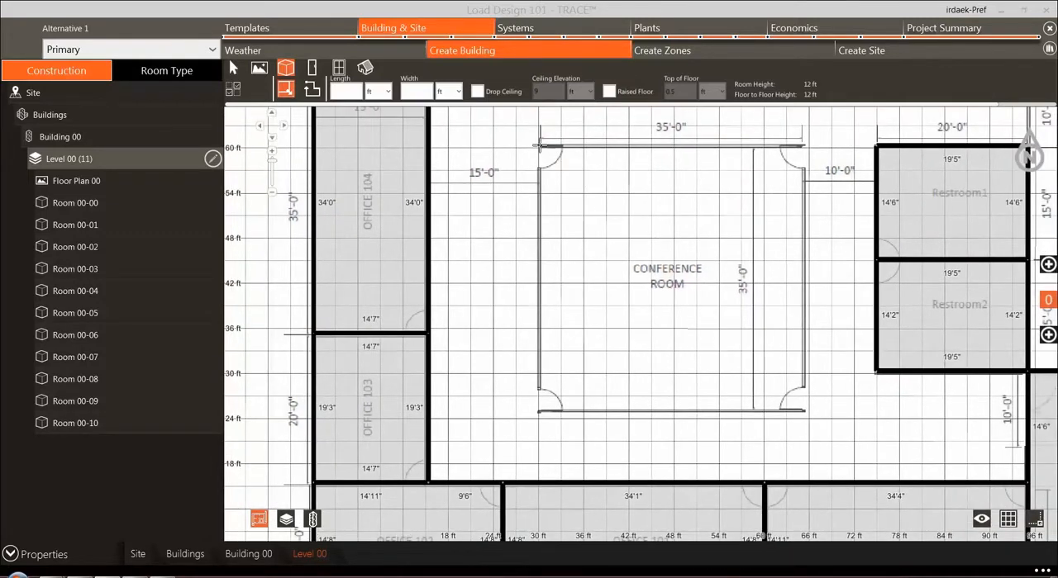
{"action": "left_click_drag", "start_coordinate": [537, 146], "coordinate": [807, 414]}
Step: Close off the corridor as a room with a polygon wall about 9'9" long between Office 107's southeast corner and Restroom 1's northeast corner
{"action": "left_click_drag", "start_coordinate": [869, 356], "coordinate": [653, 416]}
{"action": "scroll", "coordinate": [654, 415], "scroll_direction": "down", "scroll_amount": 2}
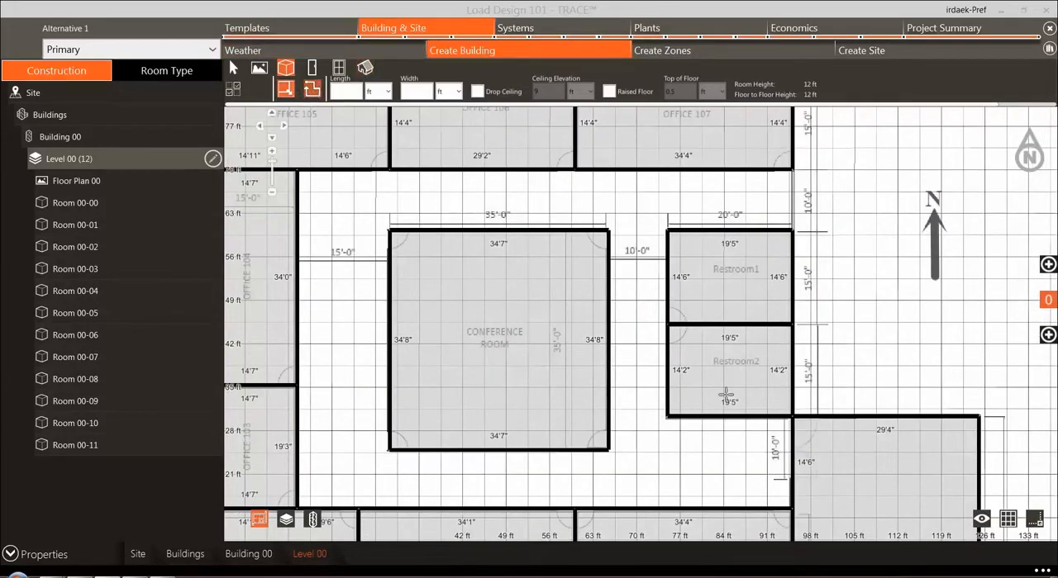
{"action": "left_click", "coordinate": [1037, 522]}
{"action": "left_click", "coordinate": [312, 91]}
{"action": "scroll", "coordinate": [768, 190], "scroll_direction": "up", "scroll_amount": 2}
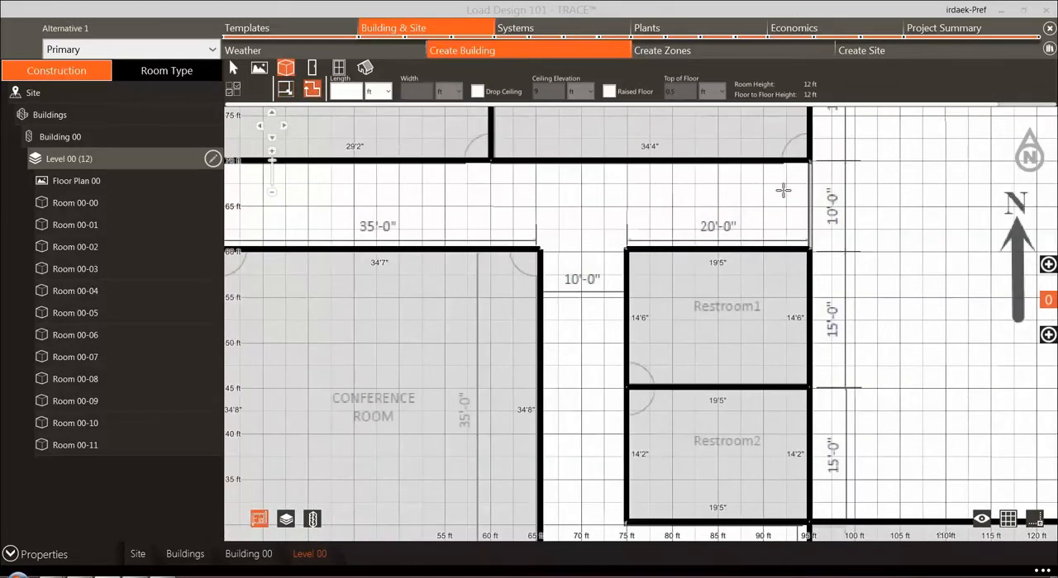
{"action": "left_click", "coordinate": [815, 154]}
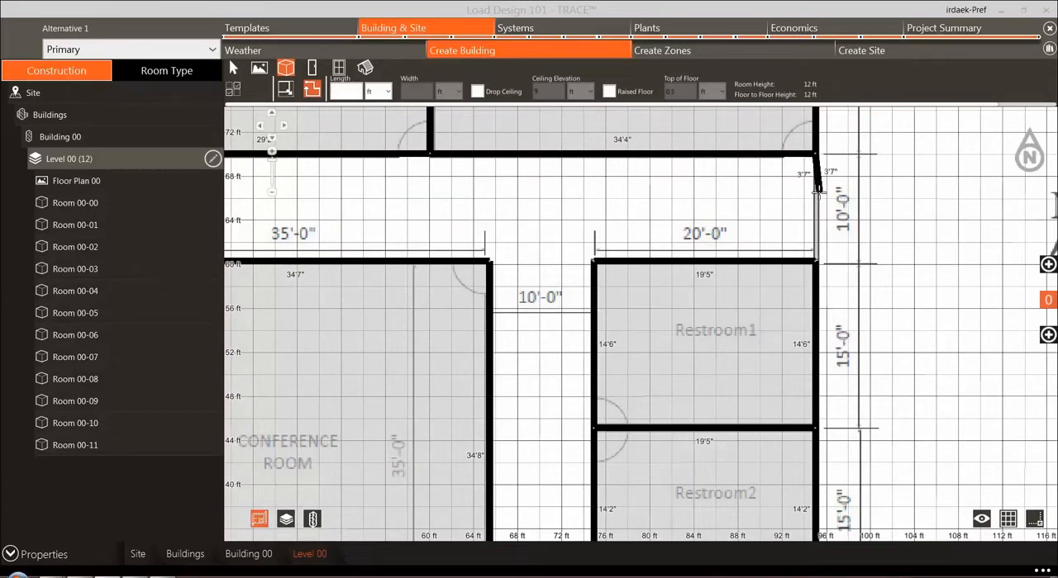
{"action": "left_click", "coordinate": [816, 261]}
{"action": "scroll", "coordinate": [736, 253], "scroll_direction": "down", "scroll_amount": 3}
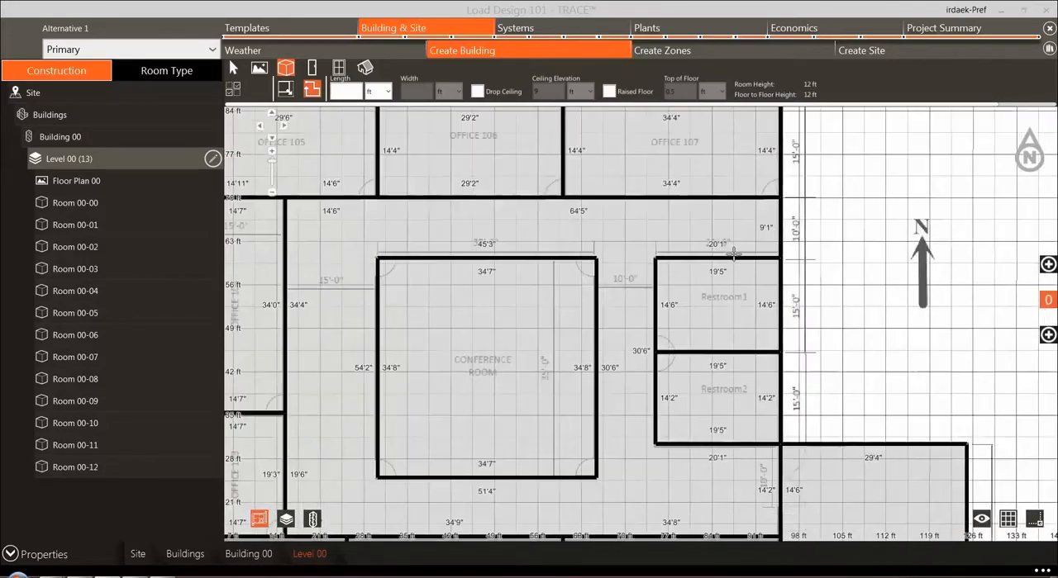
Step: Review the completed room layout and the building visibility options
{"action": "scroll", "coordinate": [719, 302], "scroll_direction": "down", "scroll_amount": 2}
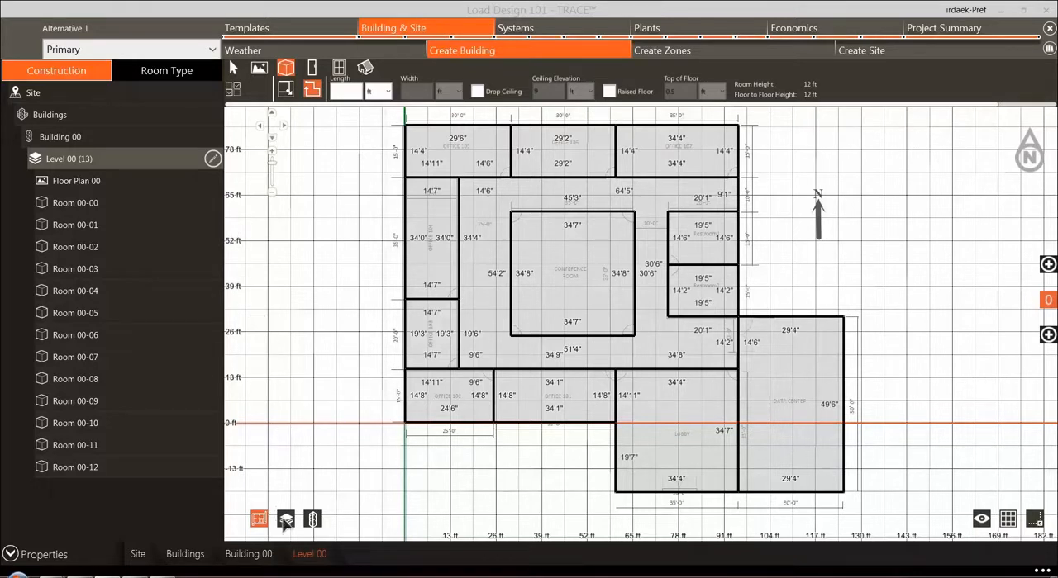
{"action": "left_click", "coordinate": [979, 526]}
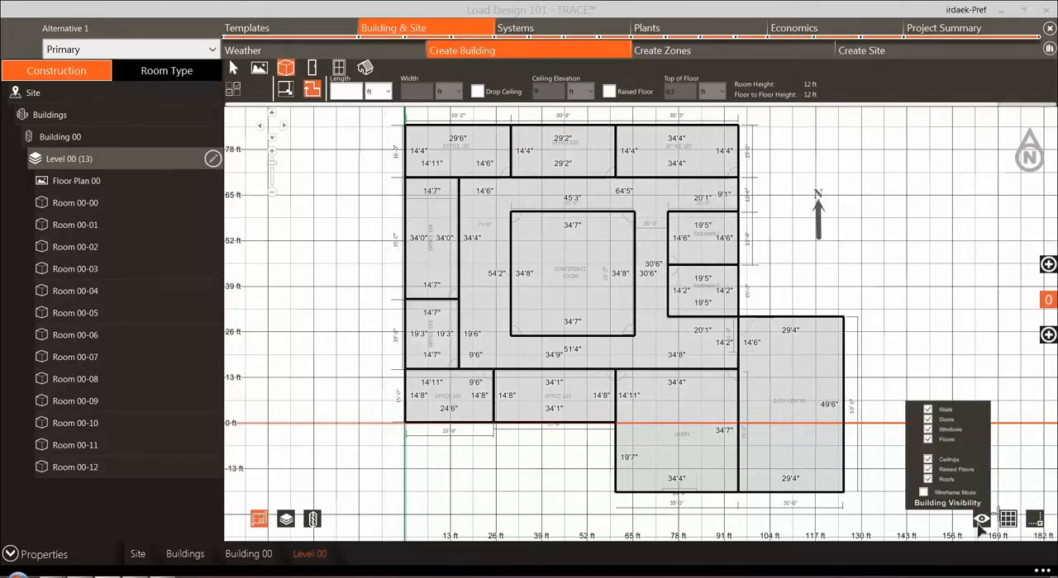
{"action": "mouse_move", "coordinate": [983, 521]}
Step: Rename Room 00-00 as Lobby
{"action": "left_click", "coordinate": [90, 207]}
{"action": "right_click", "coordinate": [93, 208]}
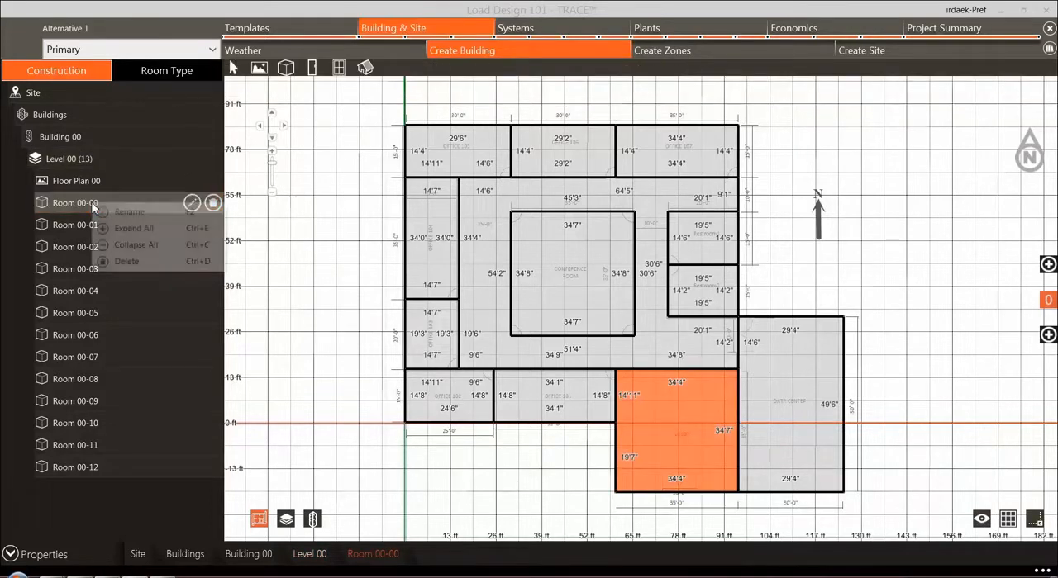
{"action": "left_click", "coordinate": [130, 213]}
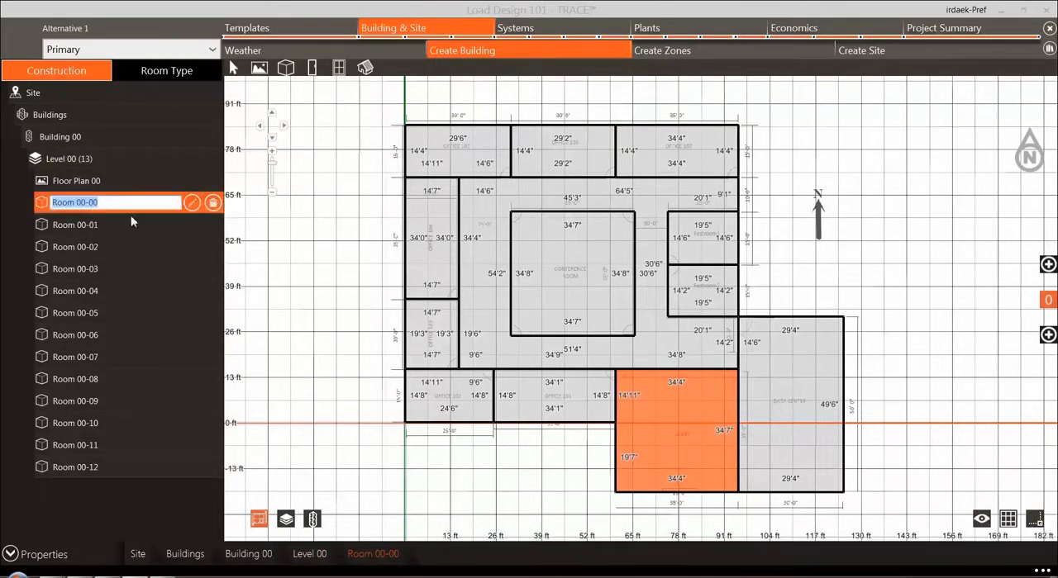
{"action": "type", "text": "Lobby"}
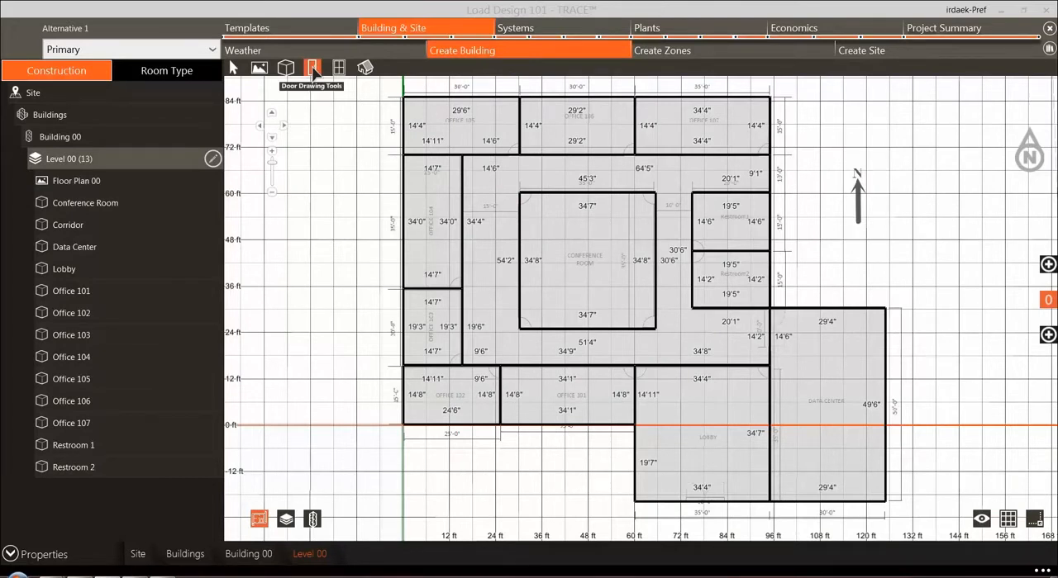
Step: Preview the 90.1-07 Zone 4 Metal Frame Entrance Door in the door library, then keep the template's theme construction for doors
{"action": "left_click", "coordinate": [314, 72]}
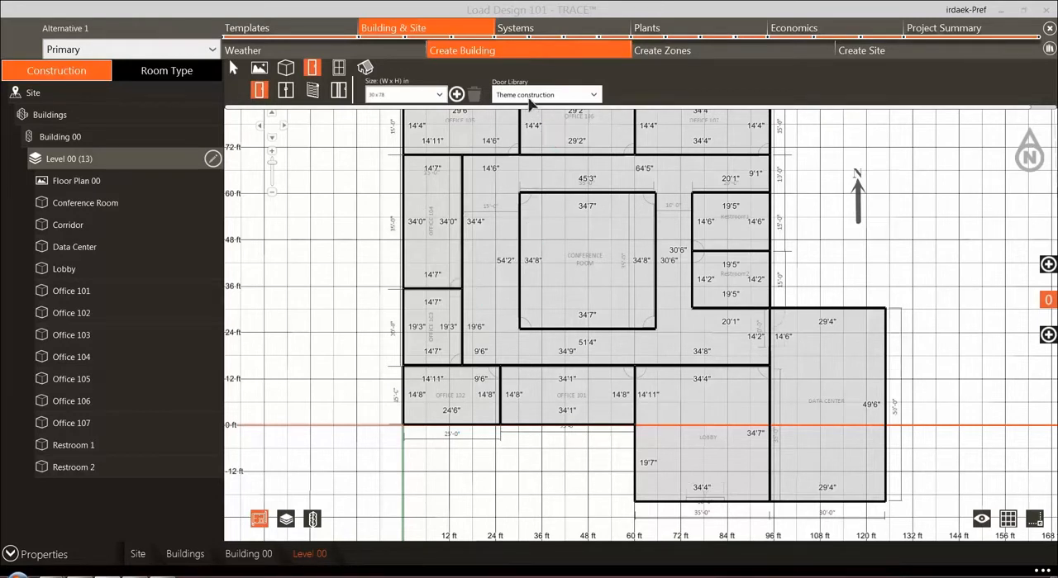
{"action": "left_click", "coordinate": [591, 98]}
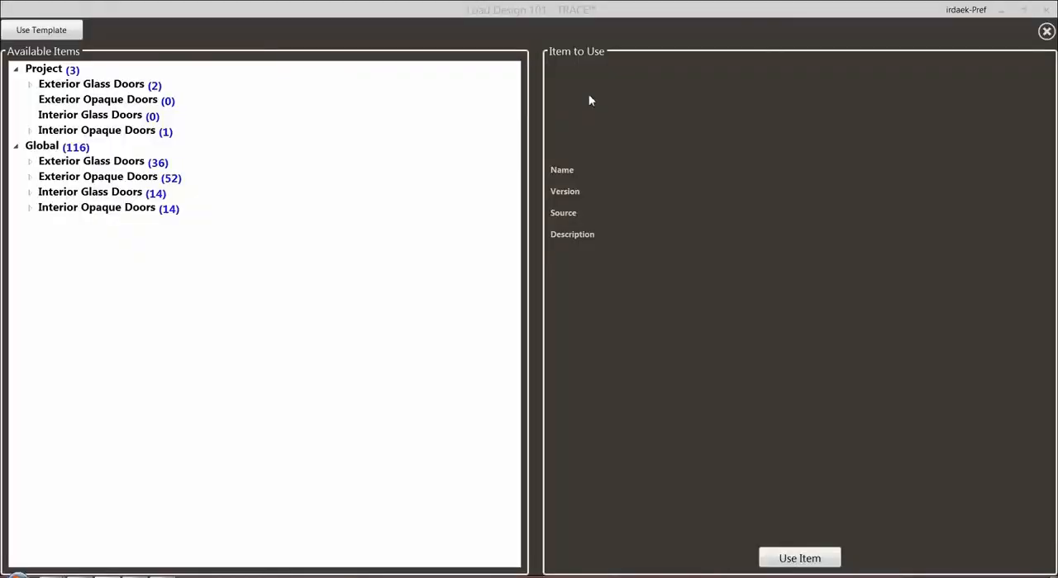
{"action": "left_click", "coordinate": [30, 163]}
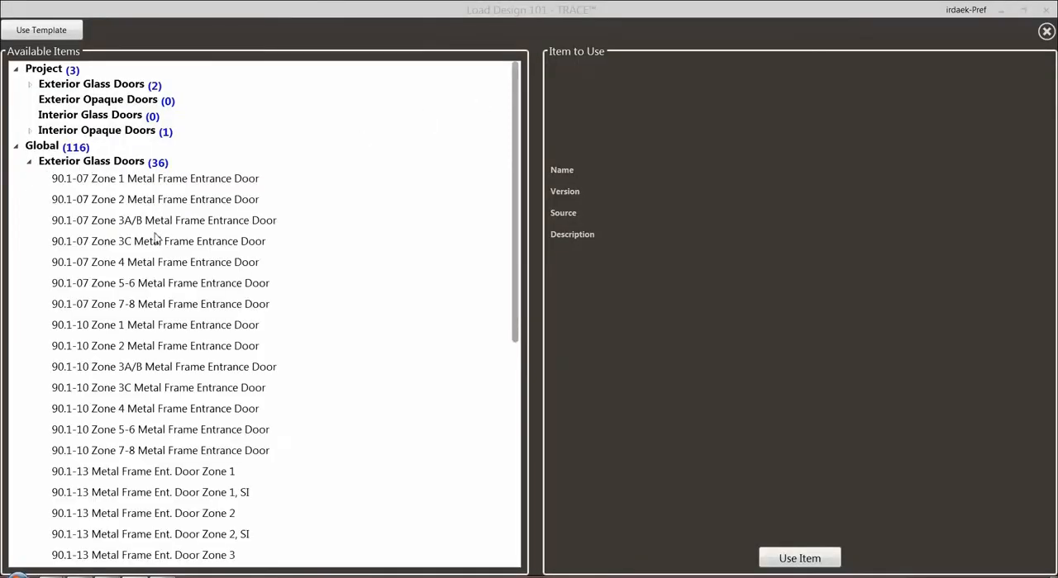
{"action": "left_click", "coordinate": [160, 263]}
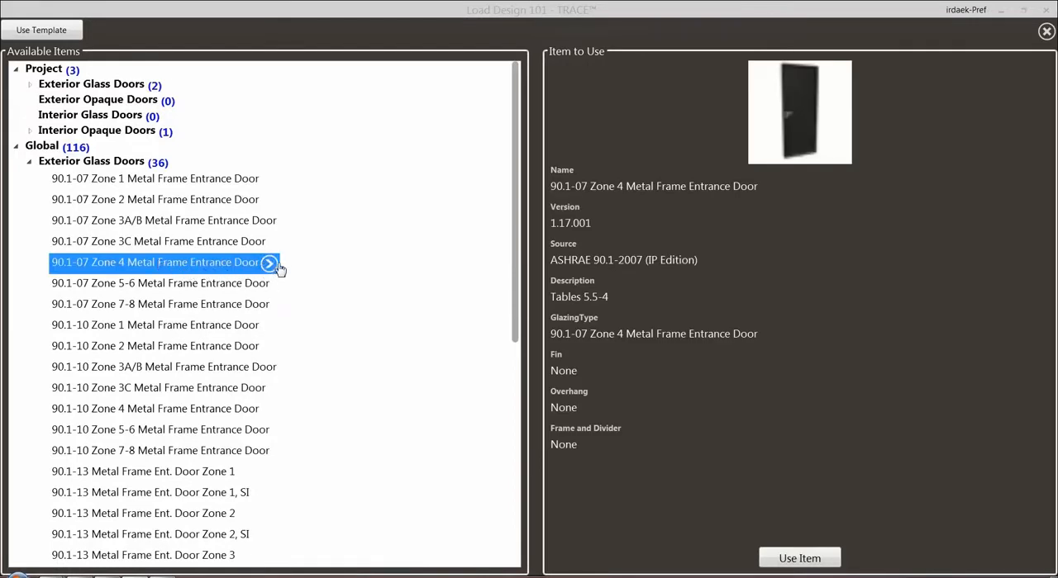
{"action": "left_click", "coordinate": [54, 31]}
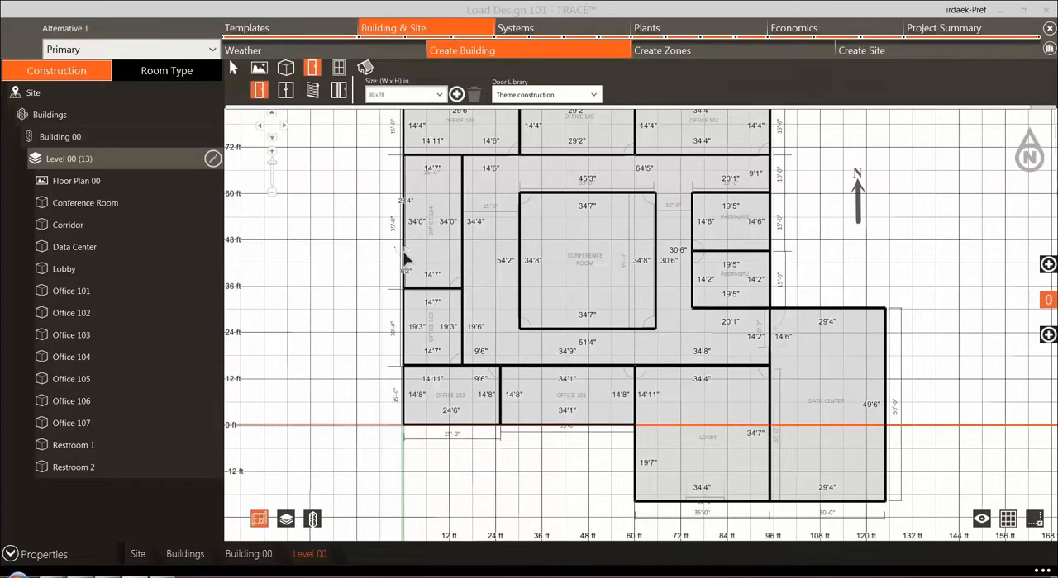
{"action": "scroll", "coordinate": [405, 261], "scroll_direction": "up", "scroll_amount": 5}
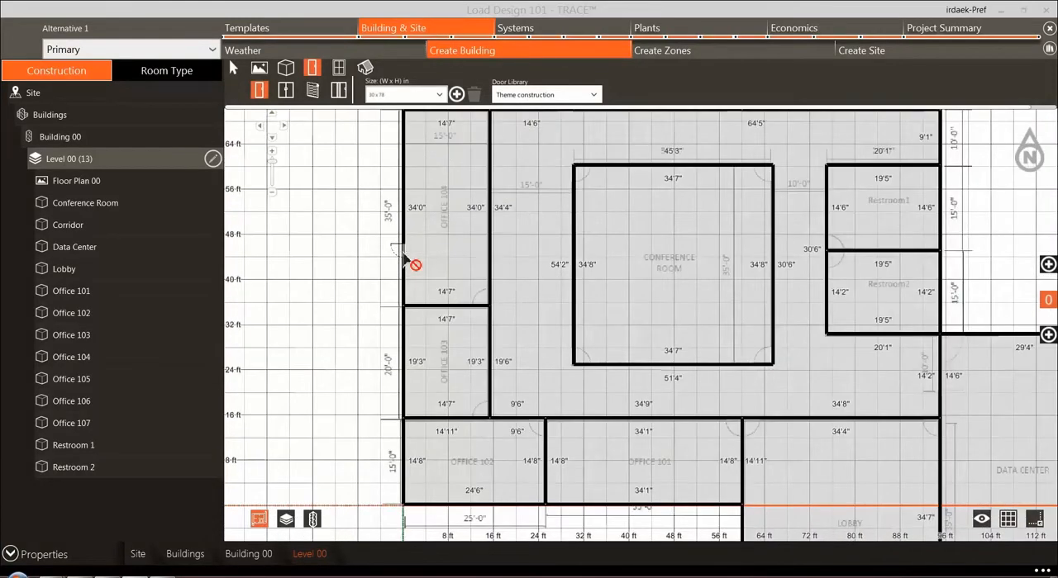
{"action": "left_click", "coordinate": [235, 69]}
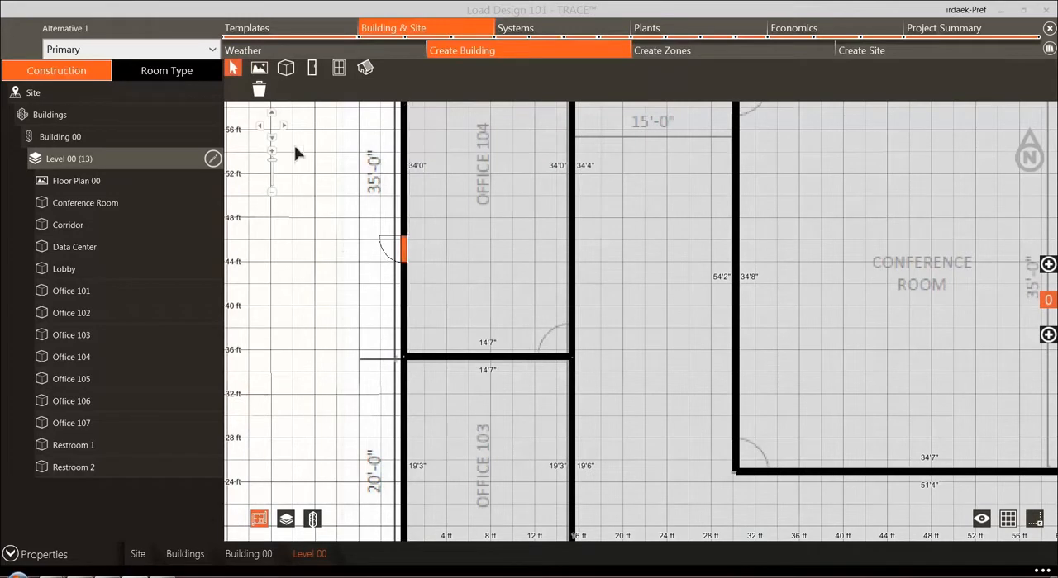
{"action": "left_click", "coordinate": [259, 89]}
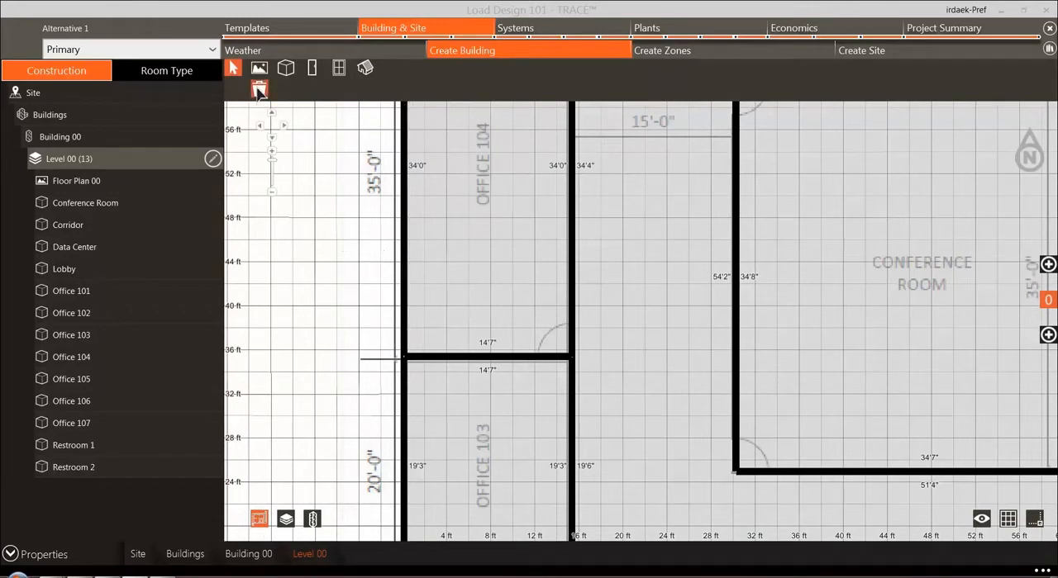
Step: Place a double door 120 in wide on the Lobby's south wall, over the door symbol of the floor plan
{"action": "left_click", "coordinate": [312, 68]}
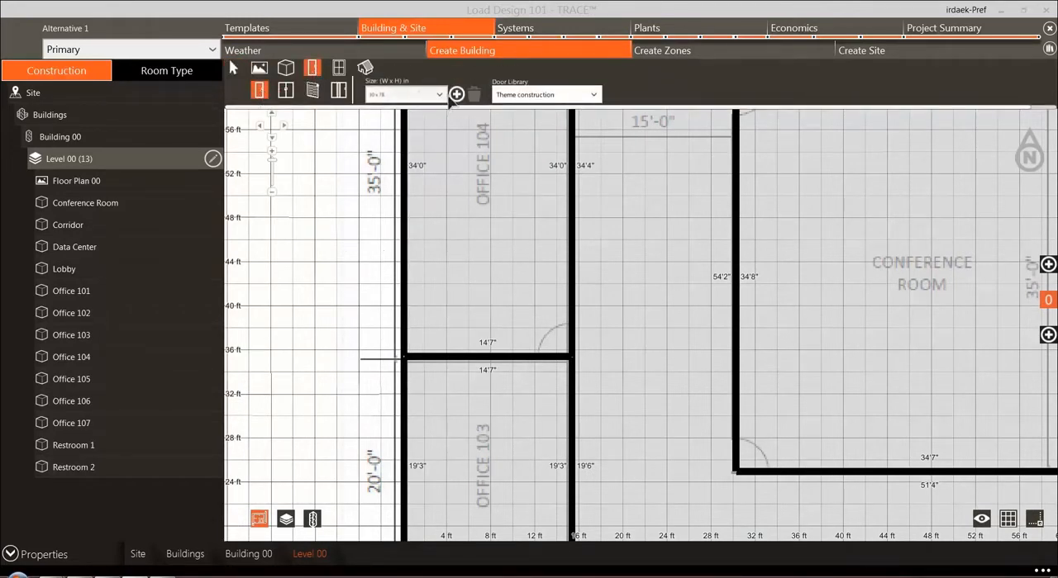
{"action": "left_click", "coordinate": [456, 94]}
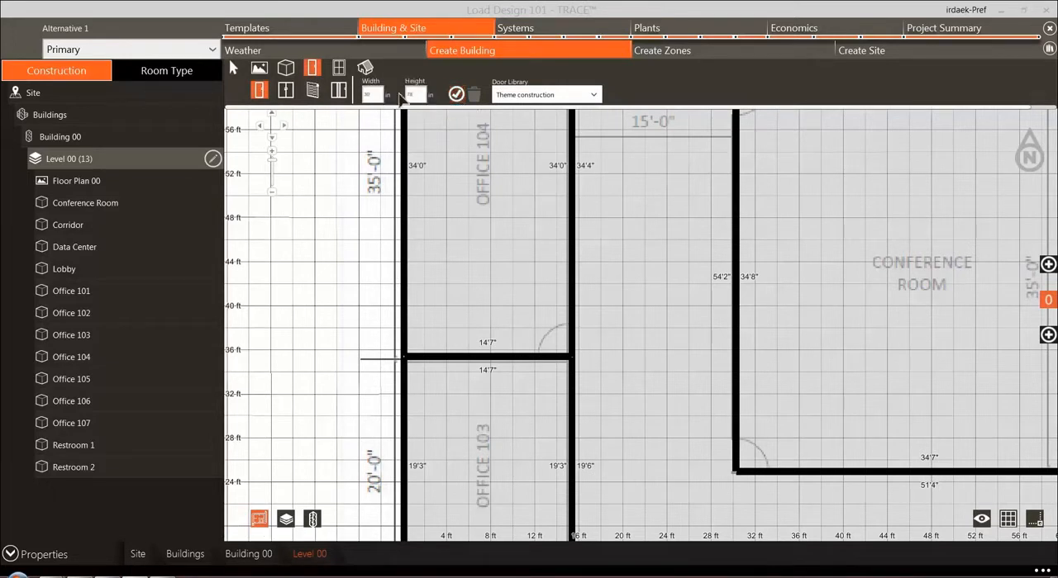
{"action": "left_click", "coordinate": [285, 89]}
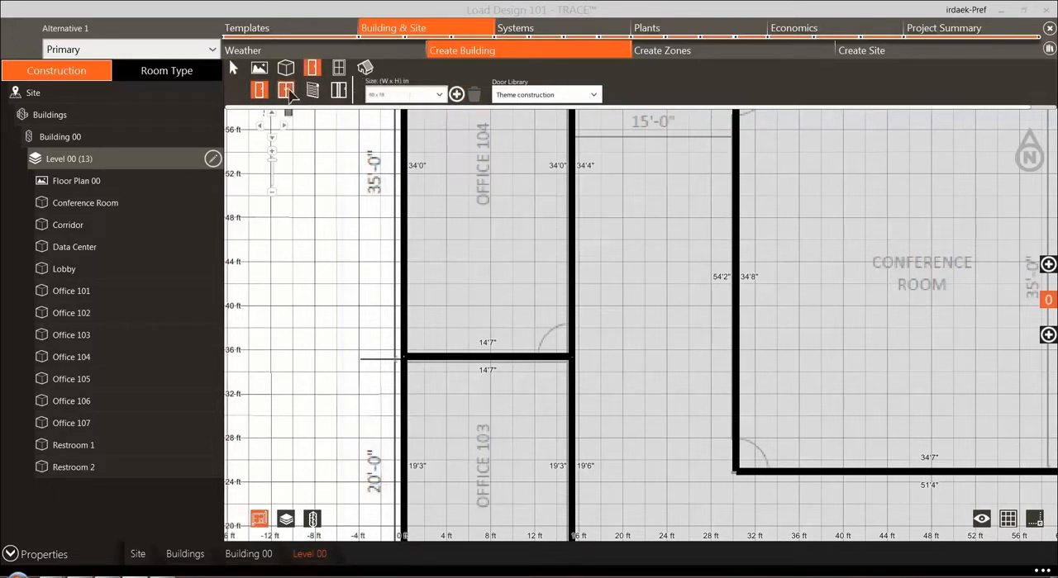
{"action": "left_click", "coordinate": [457, 94]}
{"action": "left_click_drag", "start_coordinate": [658, 312], "coordinate": [504, 139]}
{"action": "left_click_drag", "start_coordinate": [880, 340], "coordinate": [555, 89]}
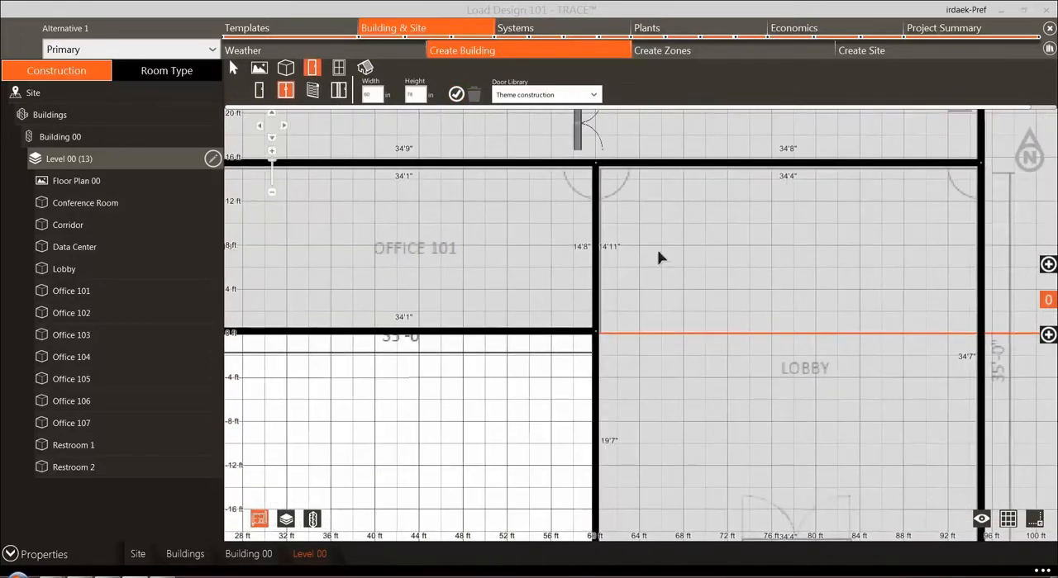
{"action": "left_click_drag", "start_coordinate": [796, 370], "coordinate": [749, 222]}
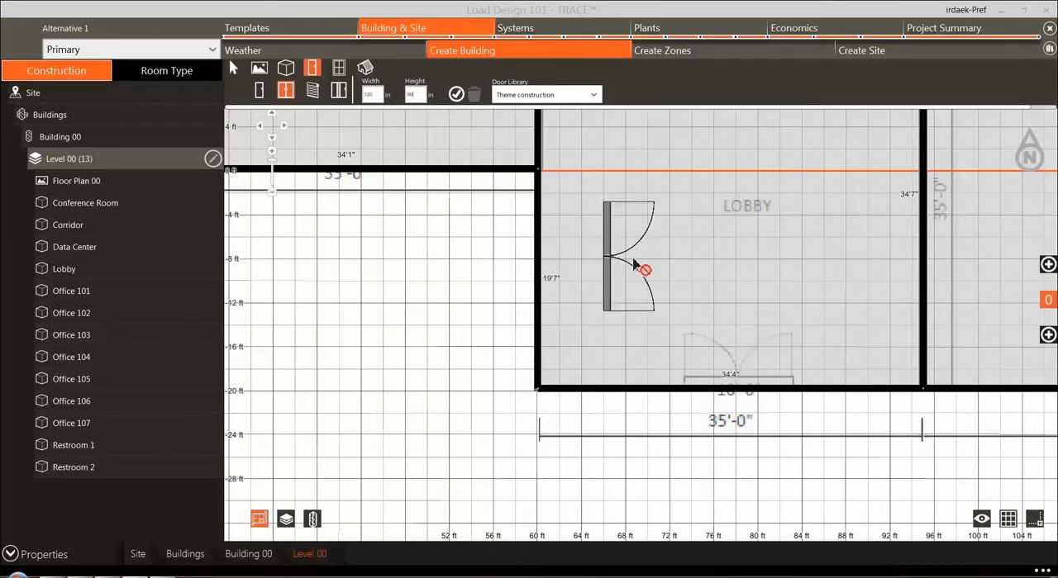
{"action": "left_click", "coordinate": [736, 390]}
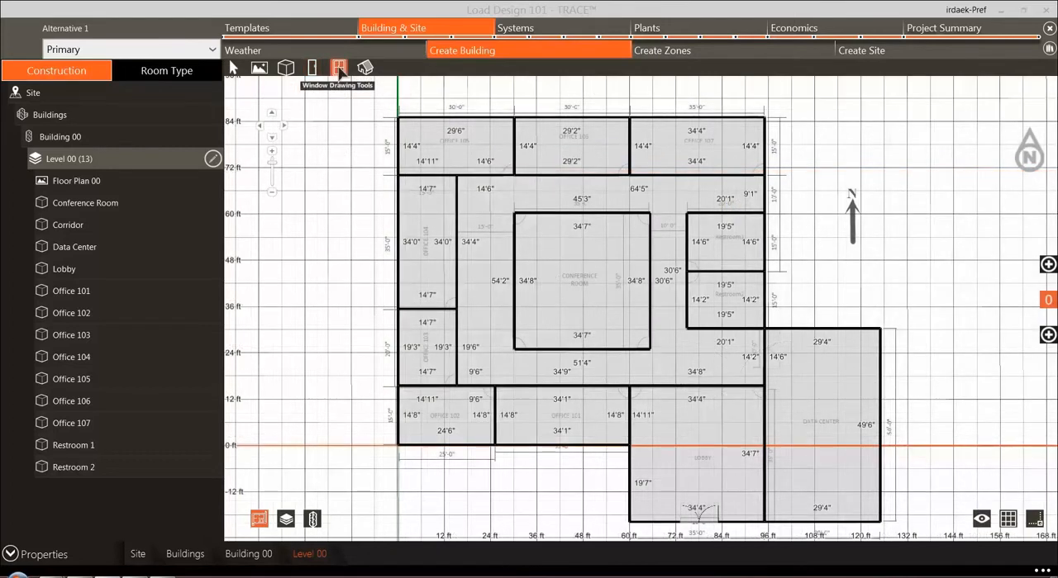
Step: Review the window drawing options: the single-window size list, the custom size entry, and the multiple-window quantity and spacing settings
{"action": "left_click", "coordinate": [338, 68]}
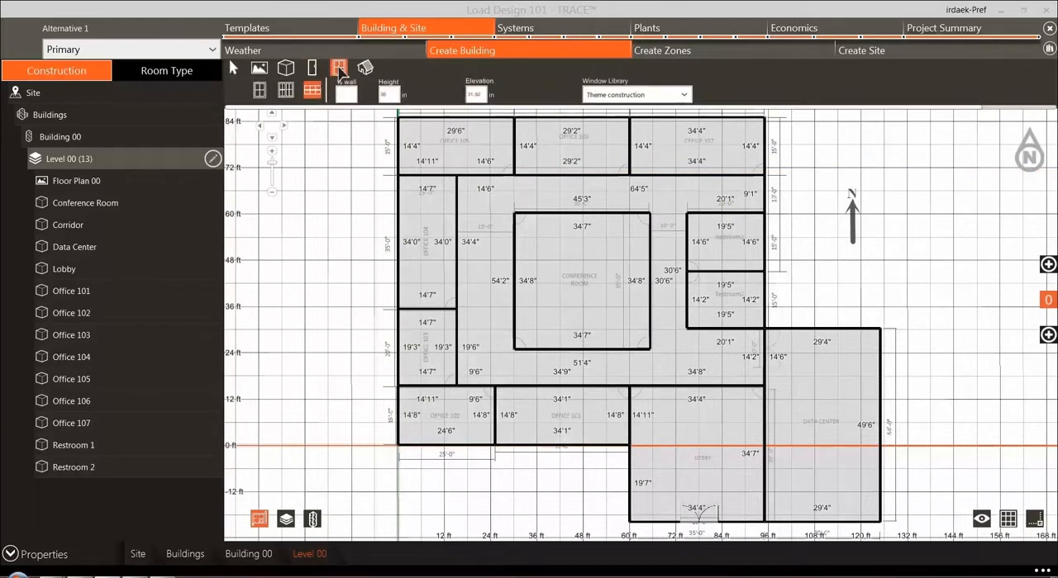
{"action": "left_click", "coordinate": [259, 90]}
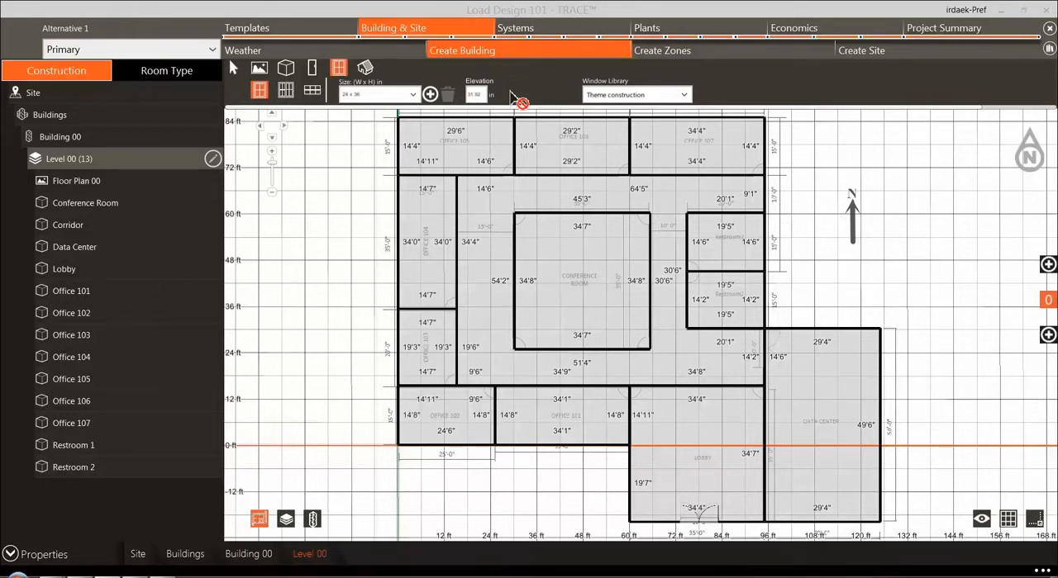
{"action": "left_click", "coordinate": [414, 95]}
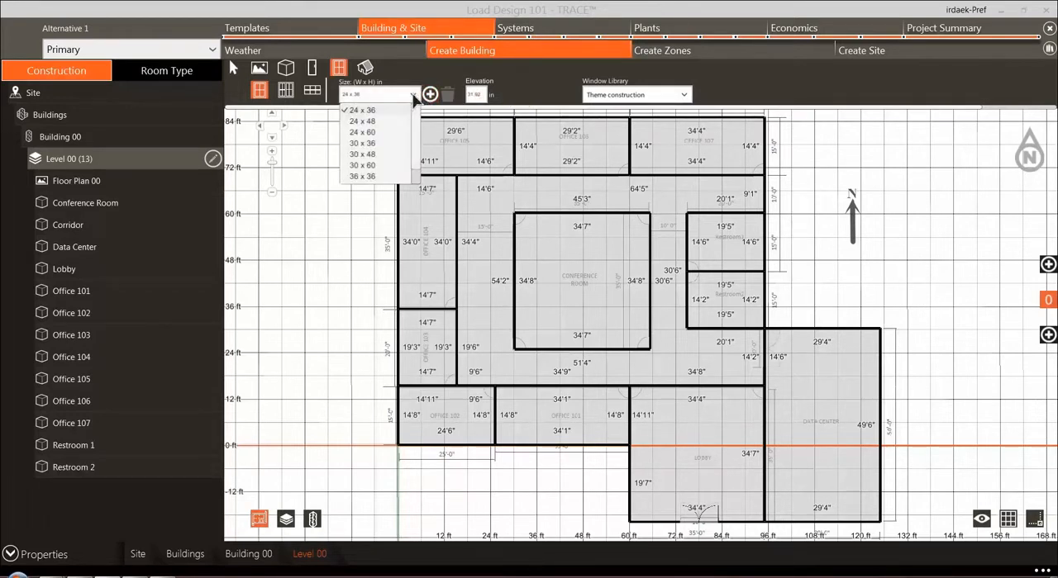
{"action": "left_click", "coordinate": [414, 97]}
{"action": "left_click", "coordinate": [429, 95]}
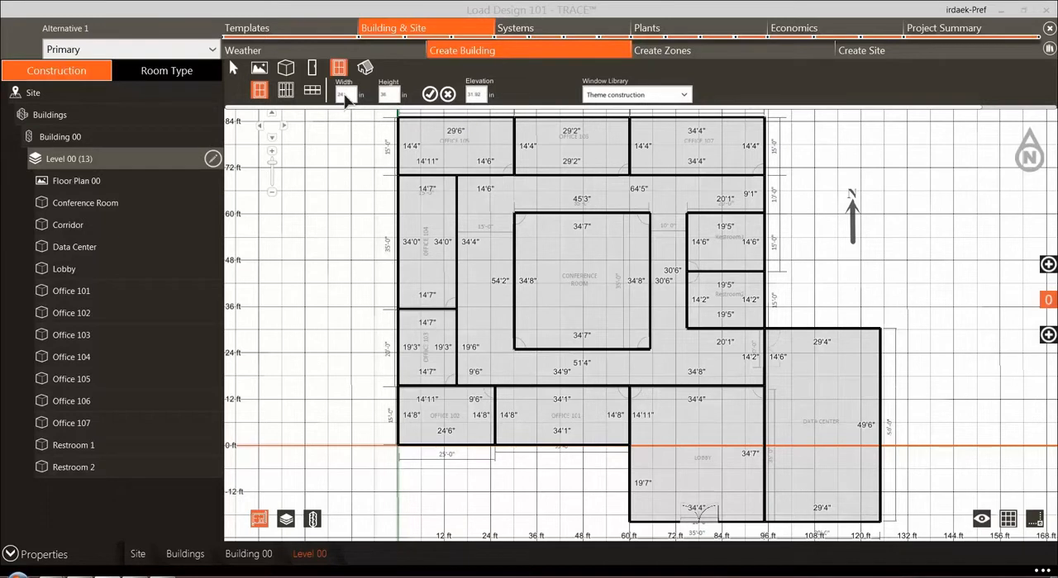
{"action": "left_click", "coordinate": [285, 90]}
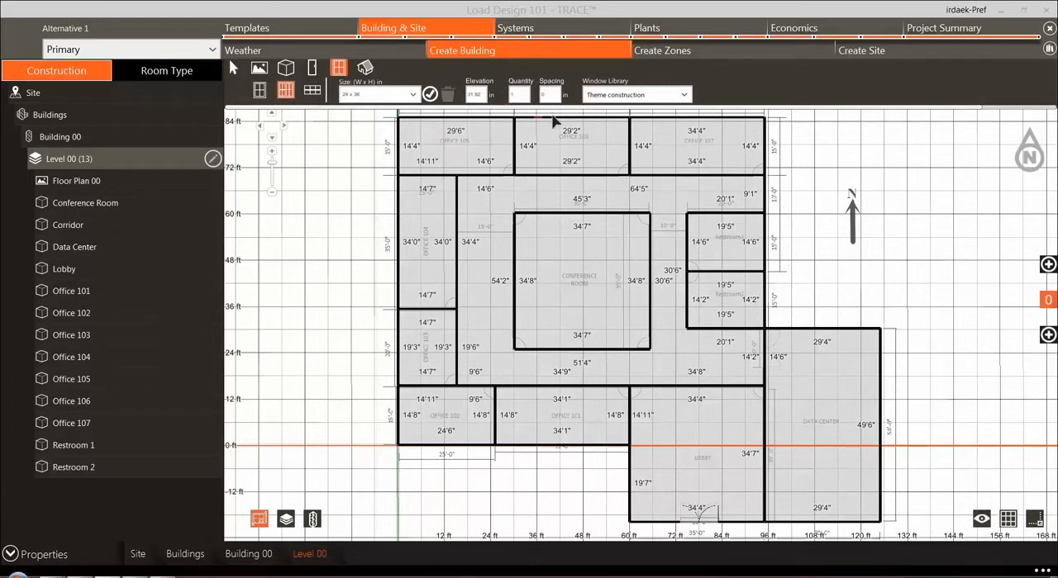
Step: Add windows covering 30% of the wall to the south walls of Office 102, Office 101 and the Lobby
{"action": "left_click", "coordinate": [313, 91]}
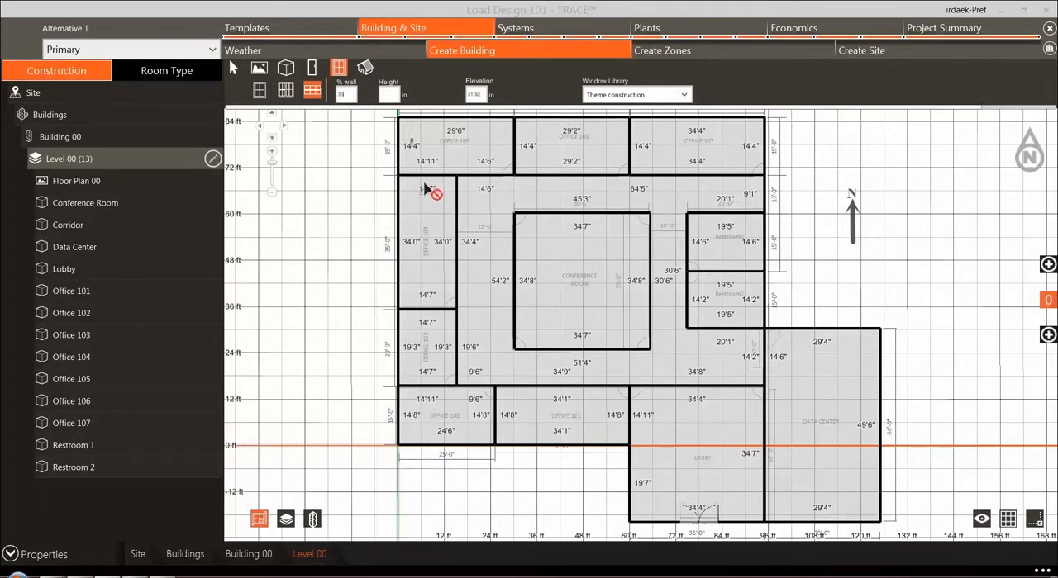
{"action": "left_click", "coordinate": [451, 454]}
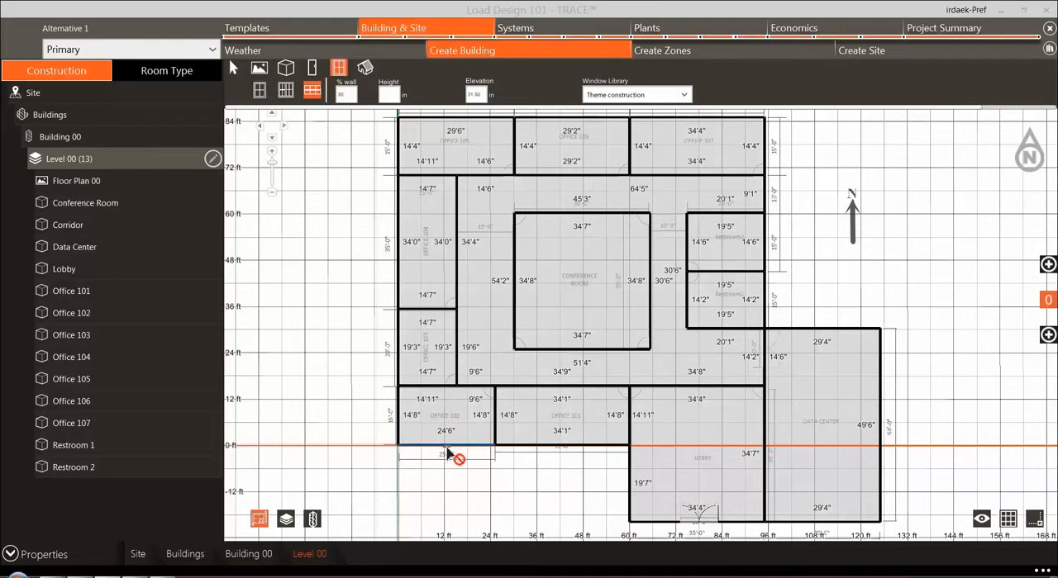
{"action": "left_click", "coordinate": [545, 451], "text": "ctrl"}
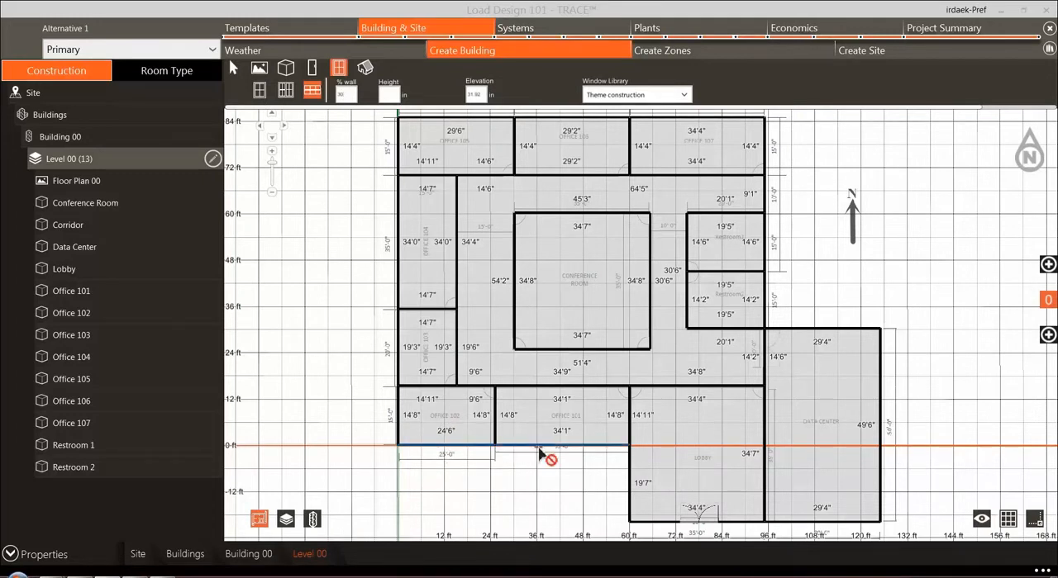
{"action": "left_click", "coordinate": [746, 526], "text": "ctrl"}
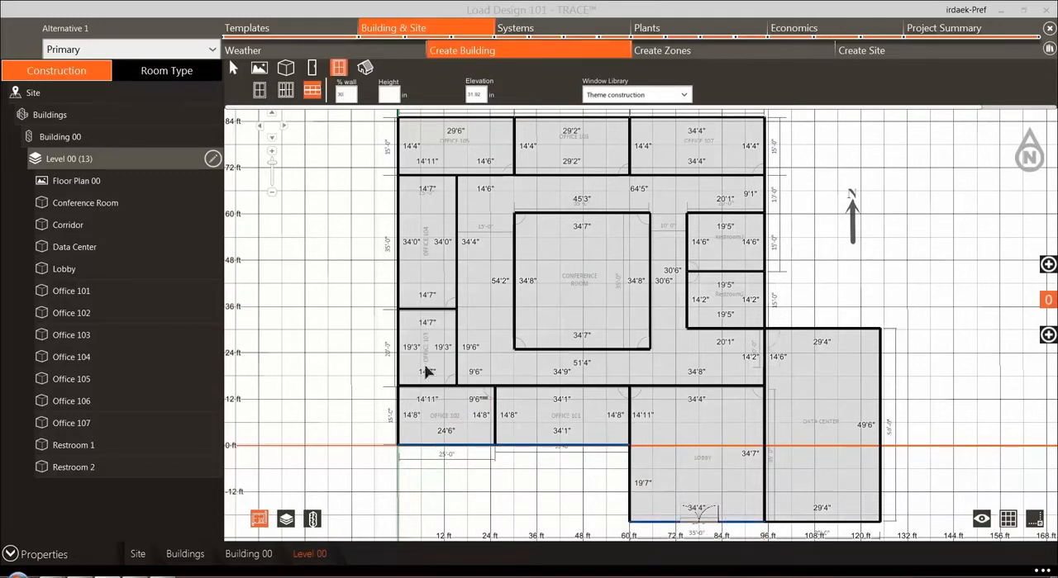
Step: Add the same 30% wall windows to the west walls of Office 103, Office 104 and Office 105
{"action": "left_click", "coordinate": [401, 351], "text": "ctrl"}
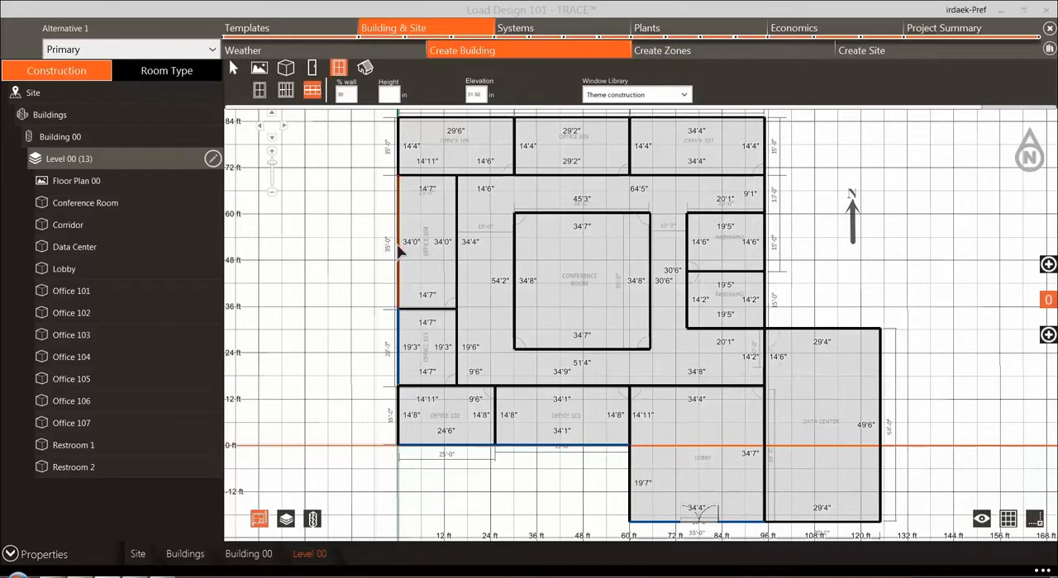
{"action": "left_click", "coordinate": [400, 254], "text": "ctrl"}
{"action": "left_click", "coordinate": [400, 157], "text": "ctrl"}
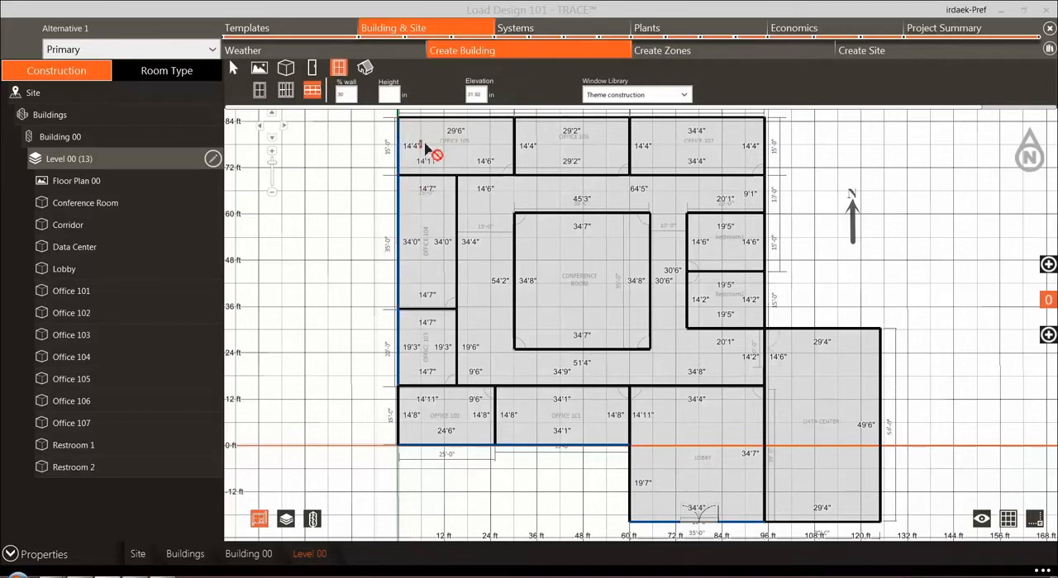
Step: Add 30% wall windows to the north walls of Offices 105, 106 and 107 and the east walls of Office 107 and the Corridor
{"action": "left_click_drag", "start_coordinate": [465, 159], "coordinate": [463, 165]}
{"action": "left_click", "coordinate": [464, 126], "text": "ctrl"}
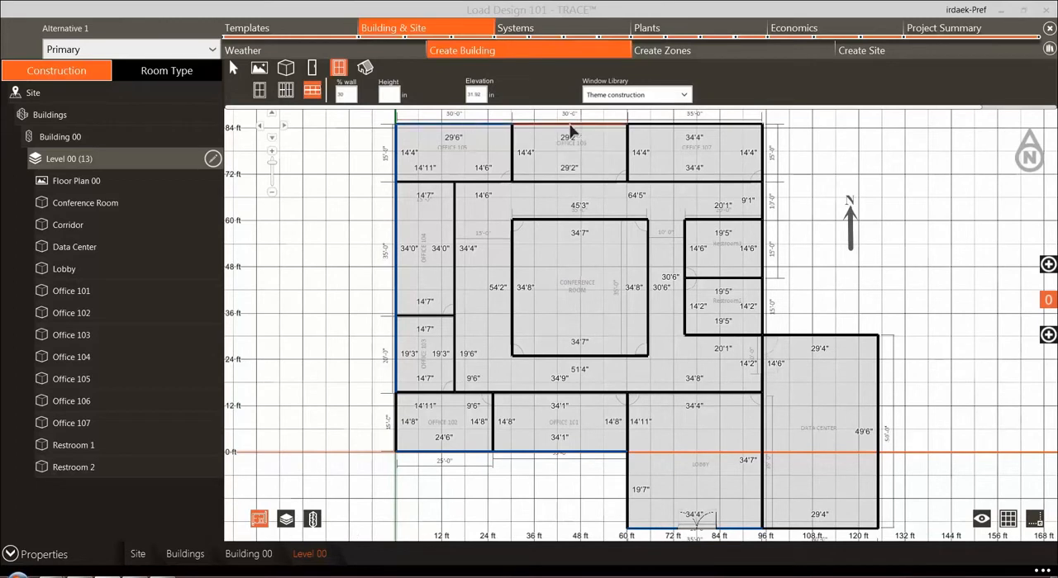
{"action": "left_click", "coordinate": [570, 127], "text": "ctrl"}
{"action": "left_click", "coordinate": [702, 126], "text": "ctrl"}
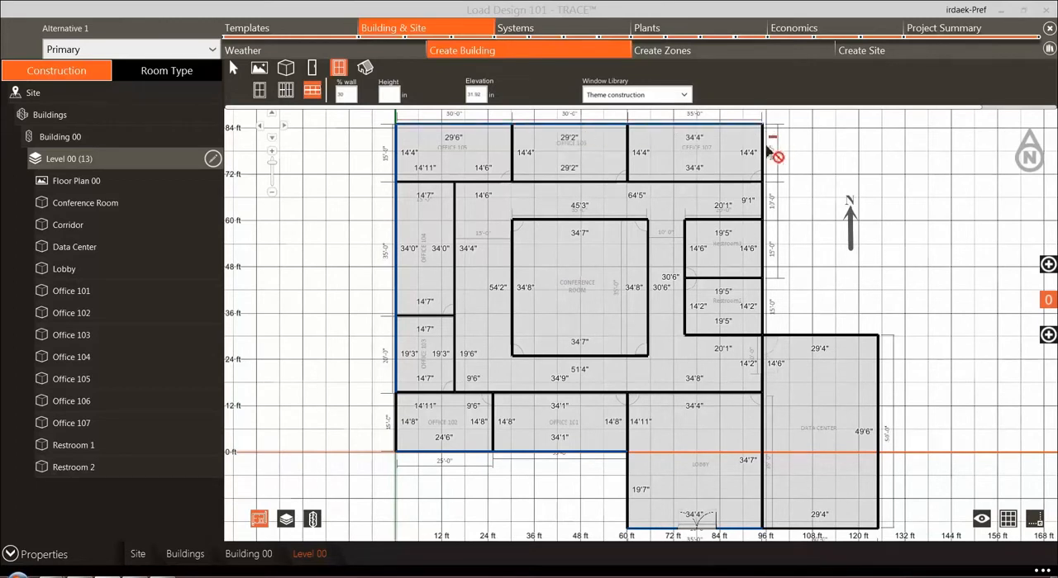
{"action": "left_click", "coordinate": [765, 206], "text": "ctrl"}
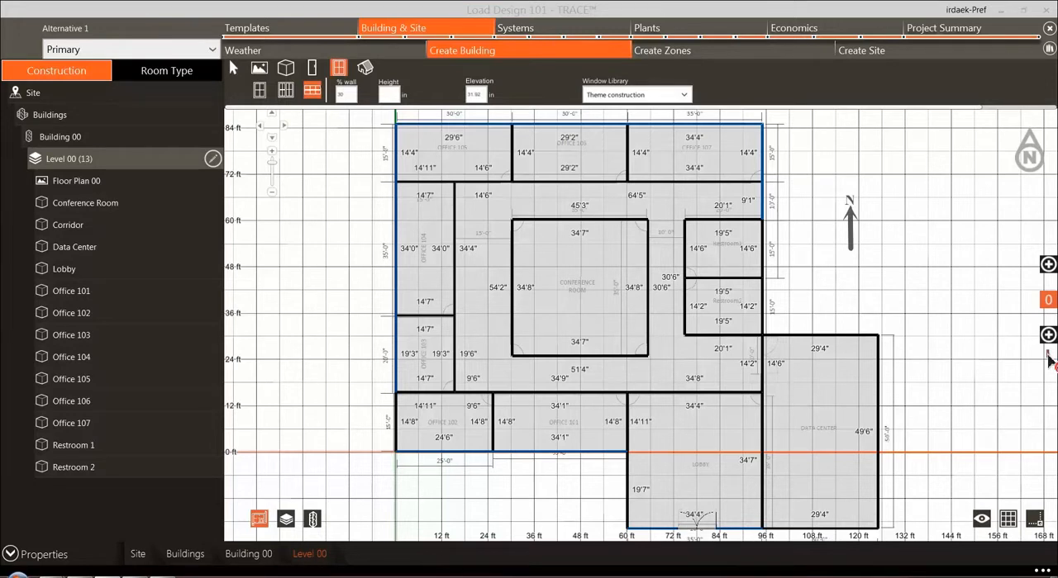
Step: Examine the construction properties of the Conference Room's slab and interior walls
{"action": "left_click", "coordinate": [78, 204]}
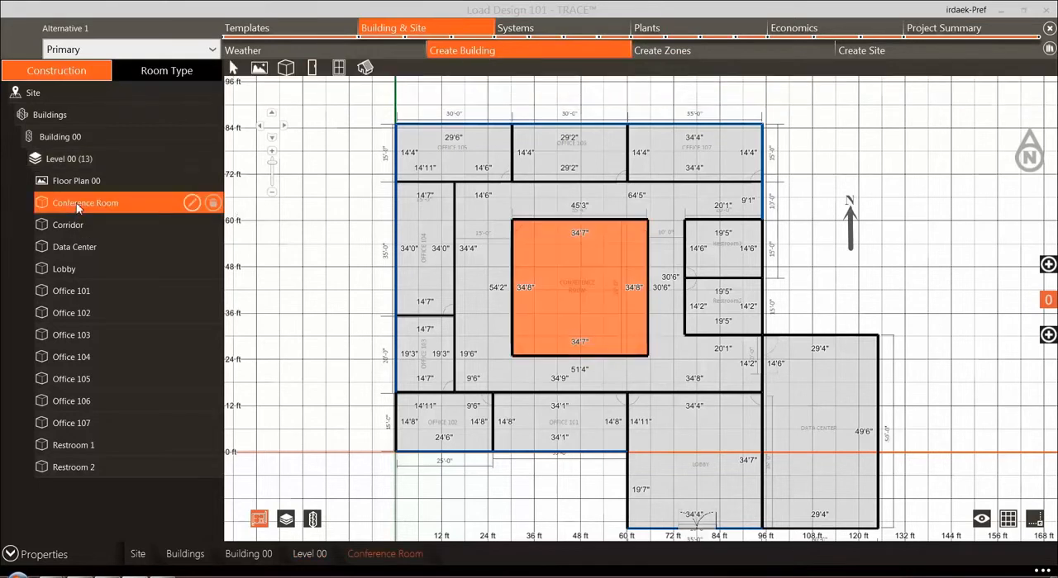
{"action": "left_click", "coordinate": [191, 203]}
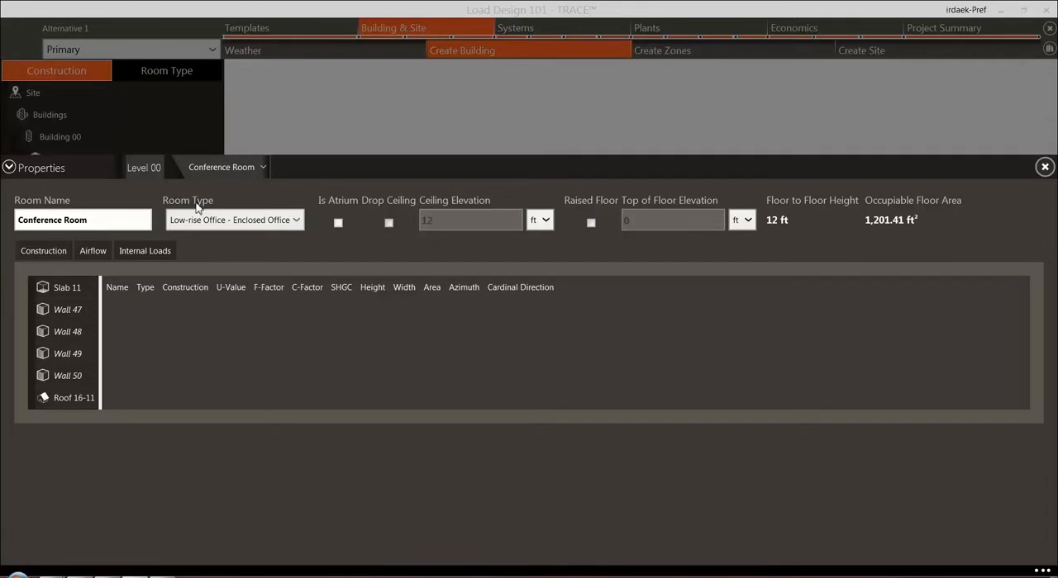
{"action": "left_click", "coordinate": [59, 291]}
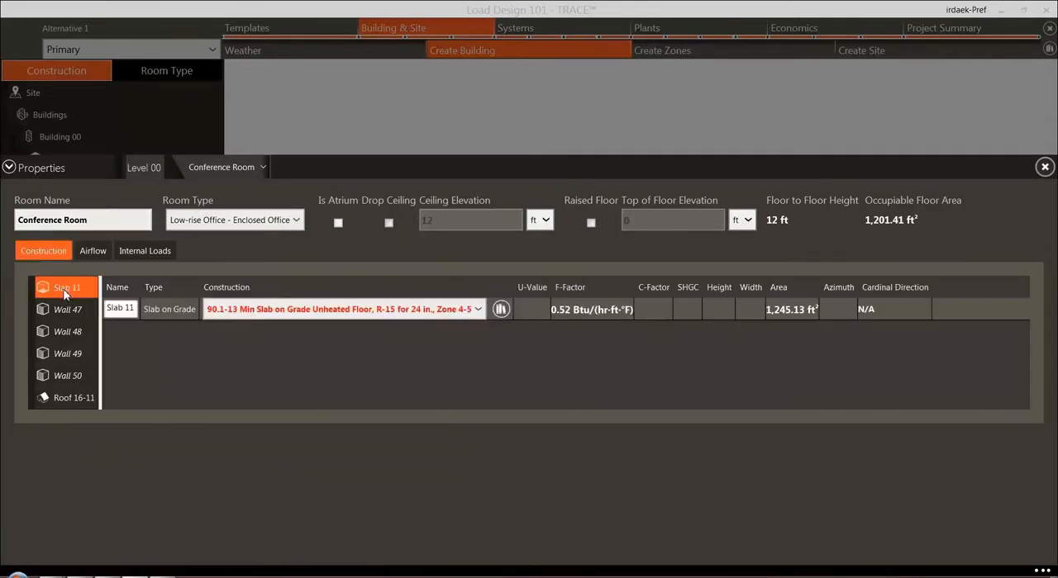
{"action": "left_click", "coordinate": [60, 312]}
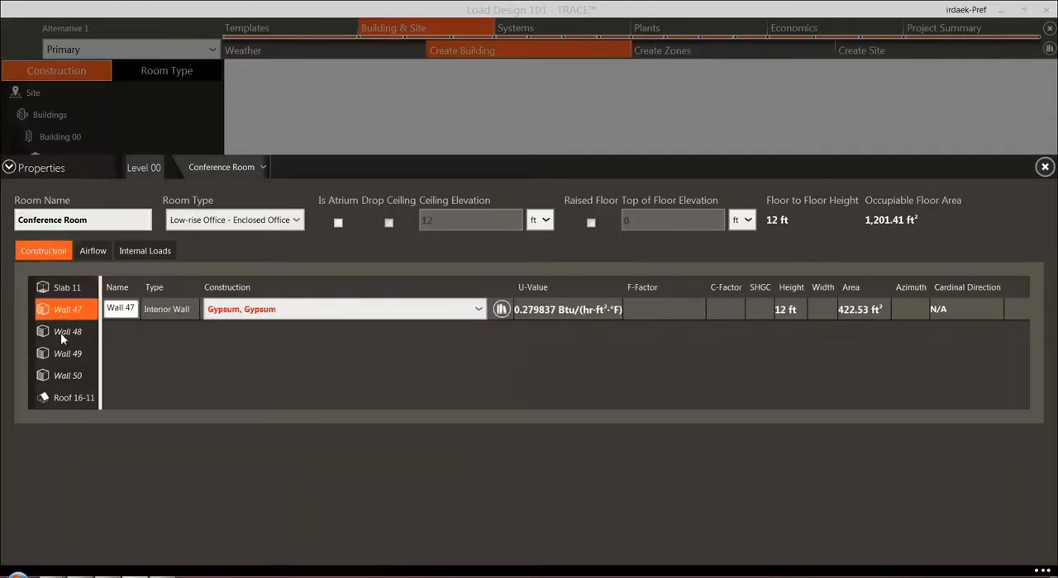
{"action": "left_click", "coordinate": [60, 333]}
{"action": "left_click", "coordinate": [60, 356]}
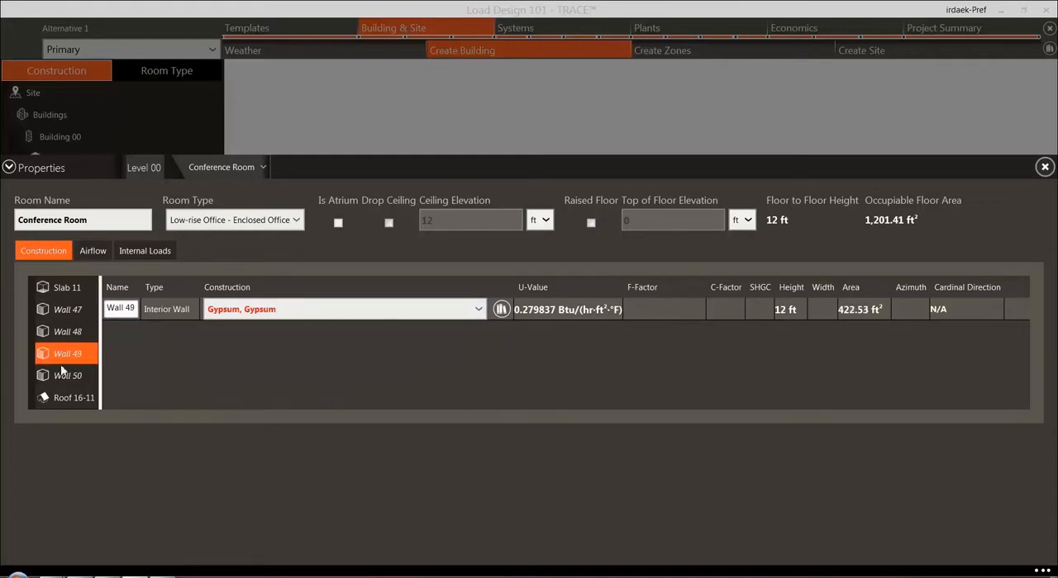
{"action": "left_click", "coordinate": [66, 382]}
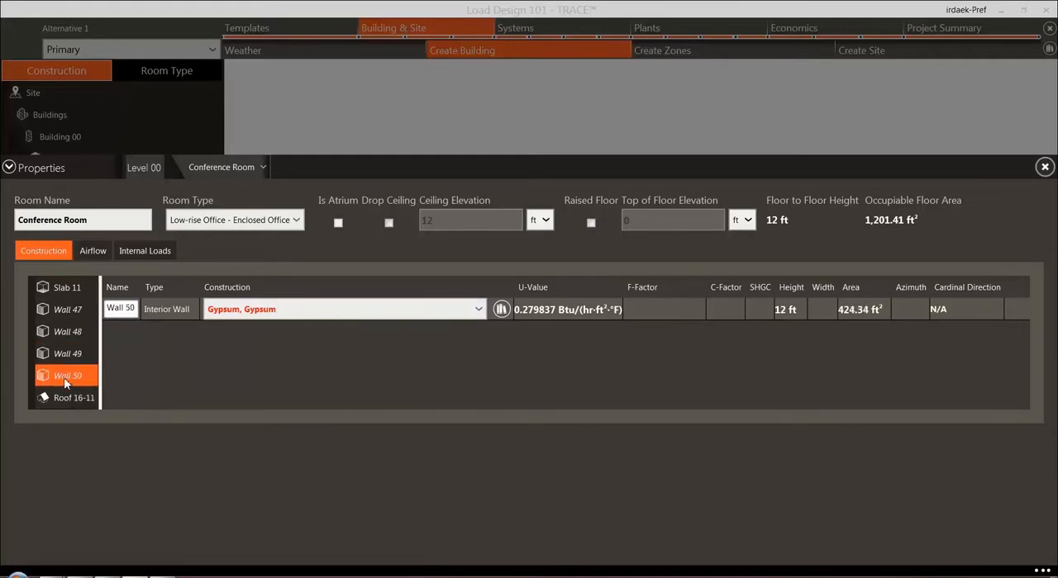
{"action": "left_click", "coordinate": [9, 168]}
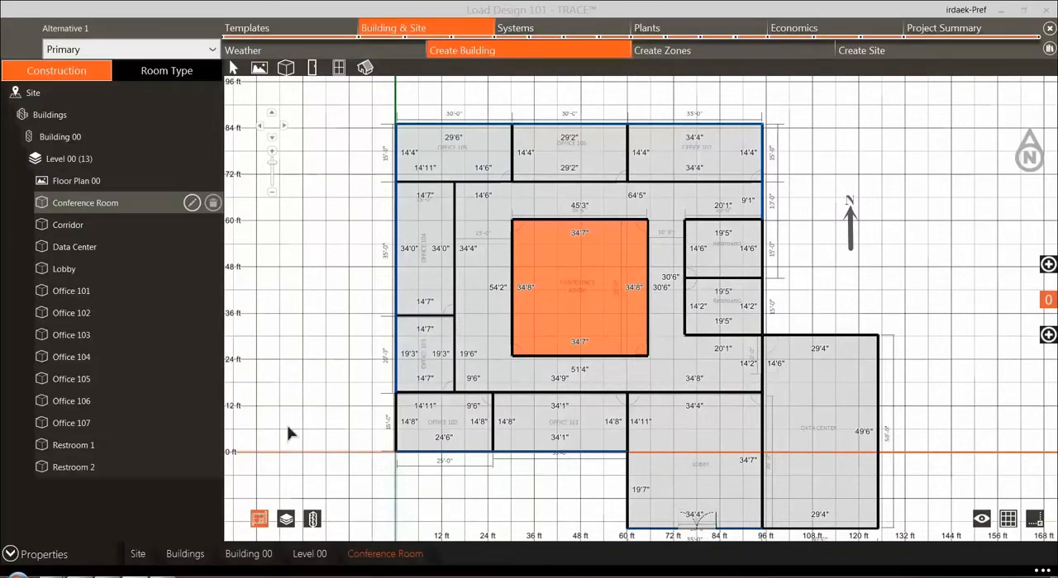
Step: Inspect Level 00 and the whole building in 3D from several sides, and return to the floor plan view
{"action": "left_click", "coordinate": [313, 519]}
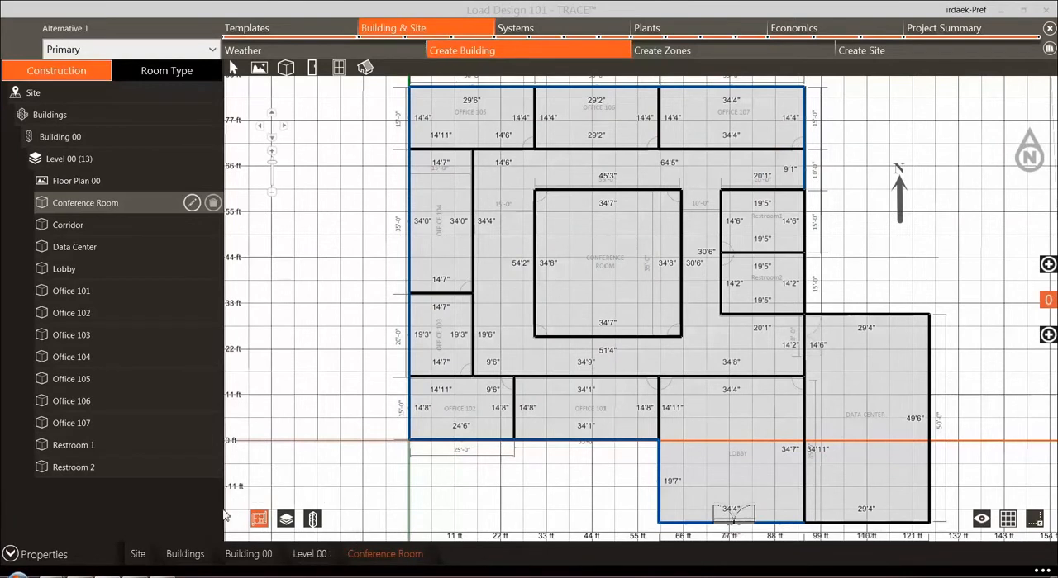
{"action": "left_click", "coordinate": [285, 521]}
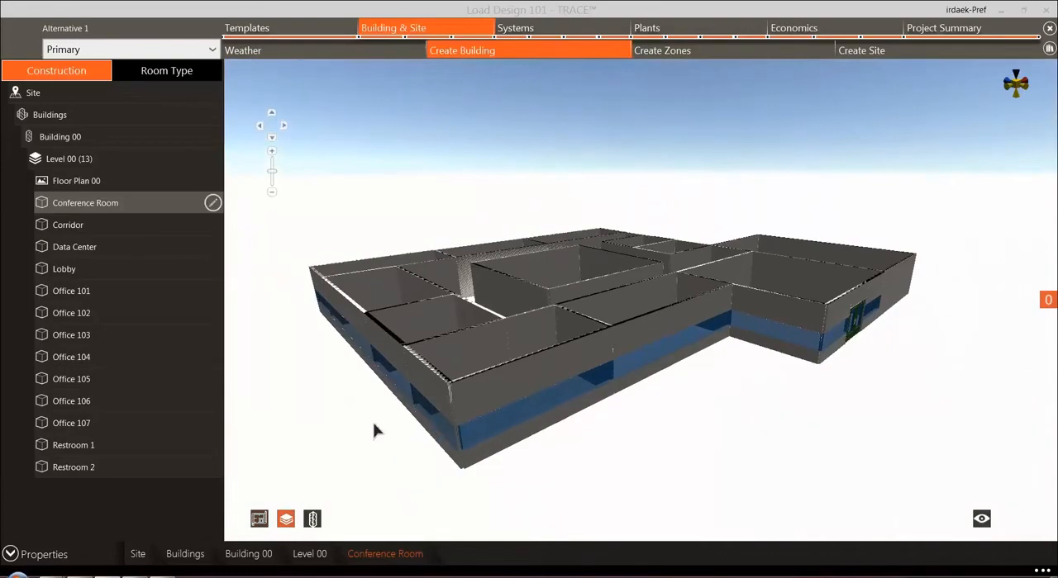
{"action": "left_click_drag", "start_coordinate": [373, 429], "coordinate": [887, 477]}
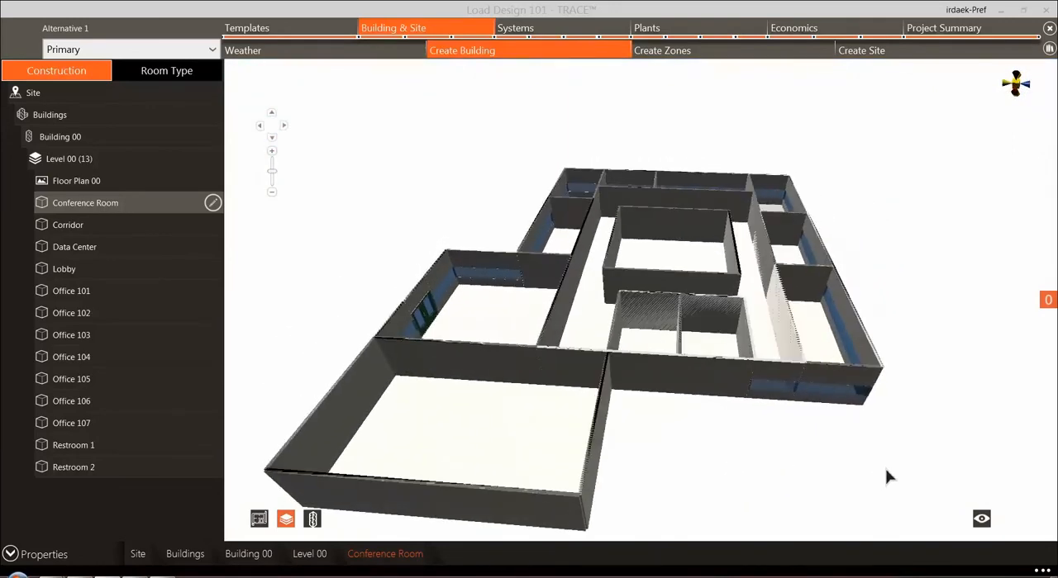
{"action": "left_click", "coordinate": [313, 519]}
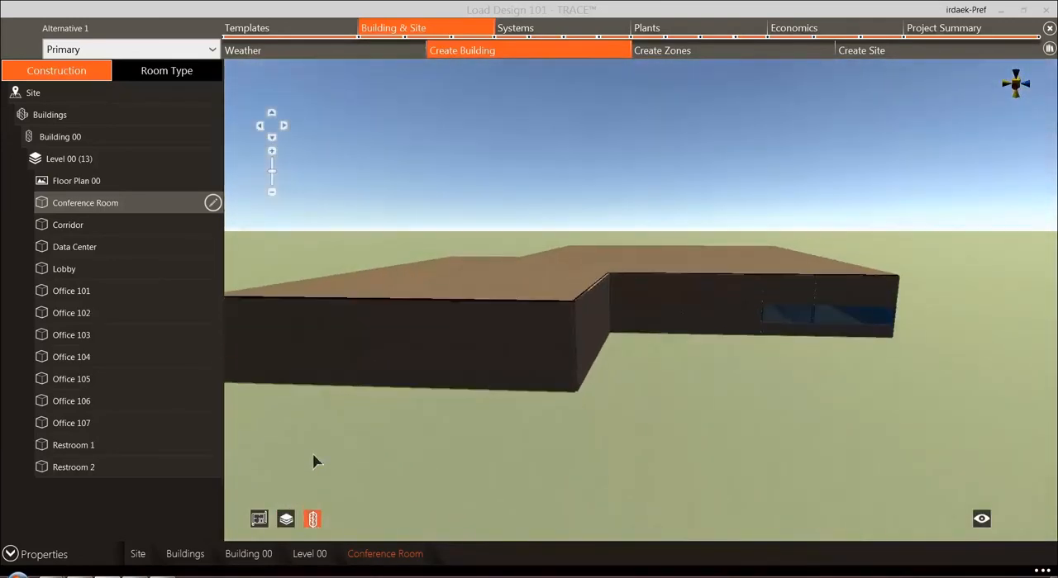
{"action": "left_click_drag", "start_coordinate": [293, 438], "coordinate": [727, 441]}
{"action": "left_click_drag", "start_coordinate": [741, 434], "coordinate": [746, 434]}
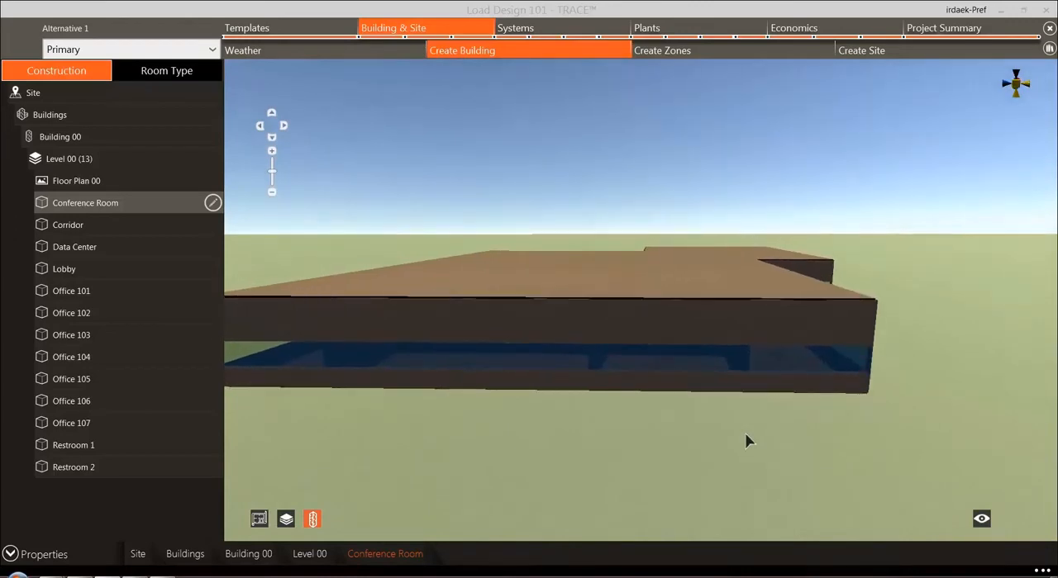
{"action": "left_click_drag", "start_coordinate": [845, 427], "coordinate": [581, 470]}
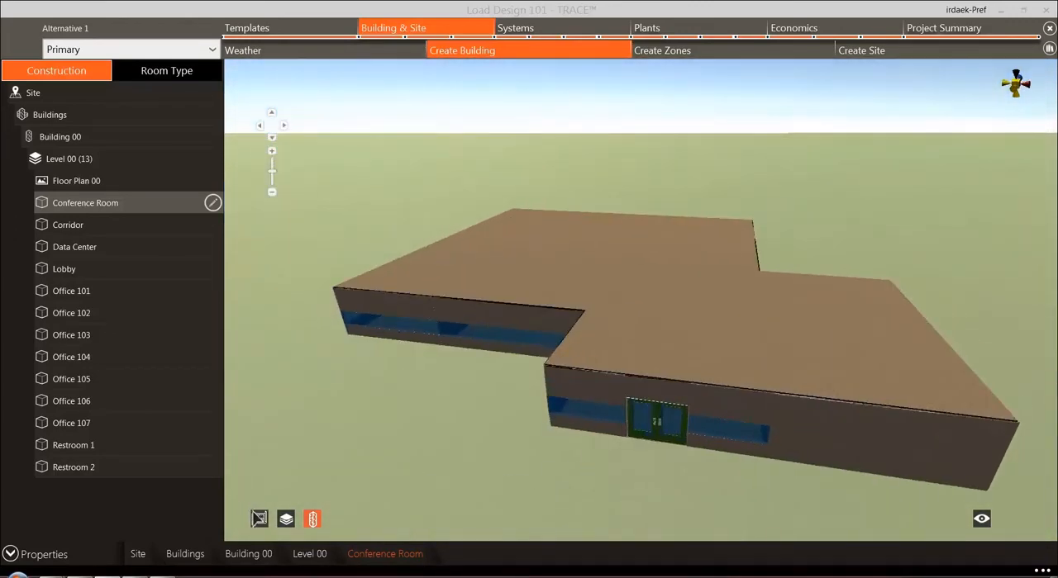
{"action": "left_click", "coordinate": [259, 518]}
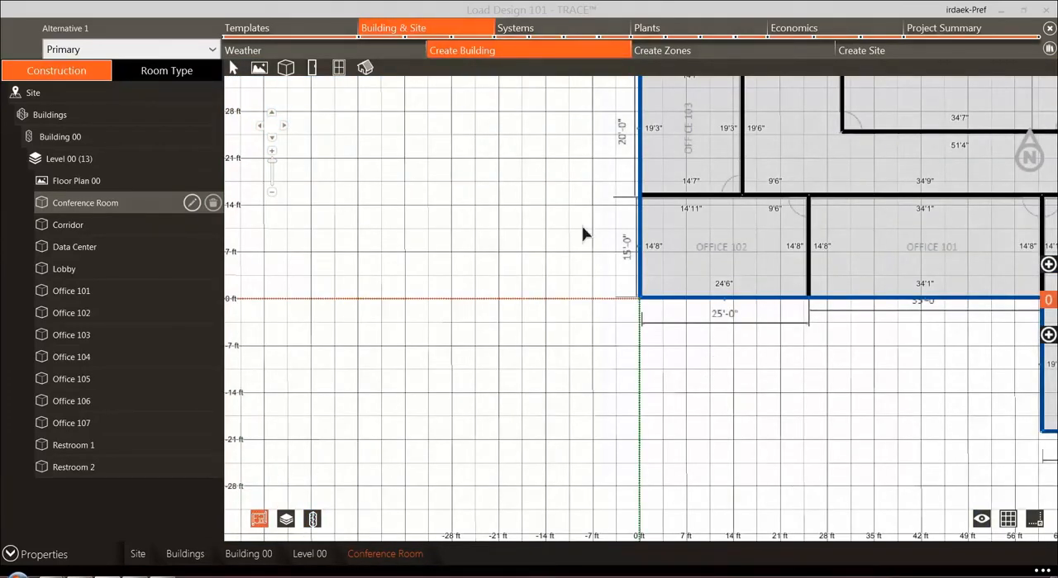
{"action": "scroll", "coordinate": [583, 235], "scroll_direction": "down", "scroll_amount": 5}
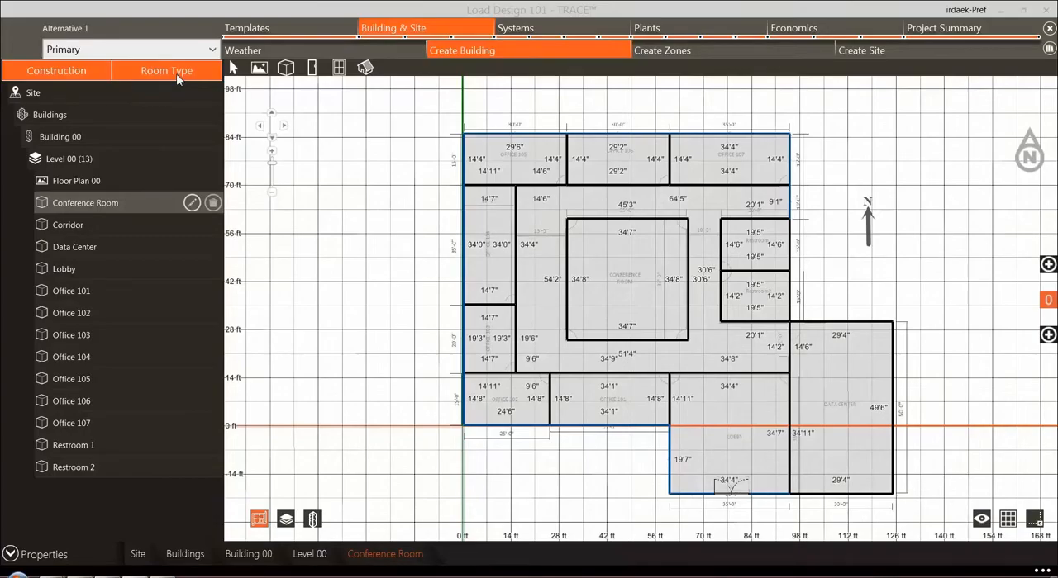
Step: Assign the room type Low-rise Office - Hallway/Corridor to the Corridor
{"action": "left_click", "coordinate": [176, 74]}
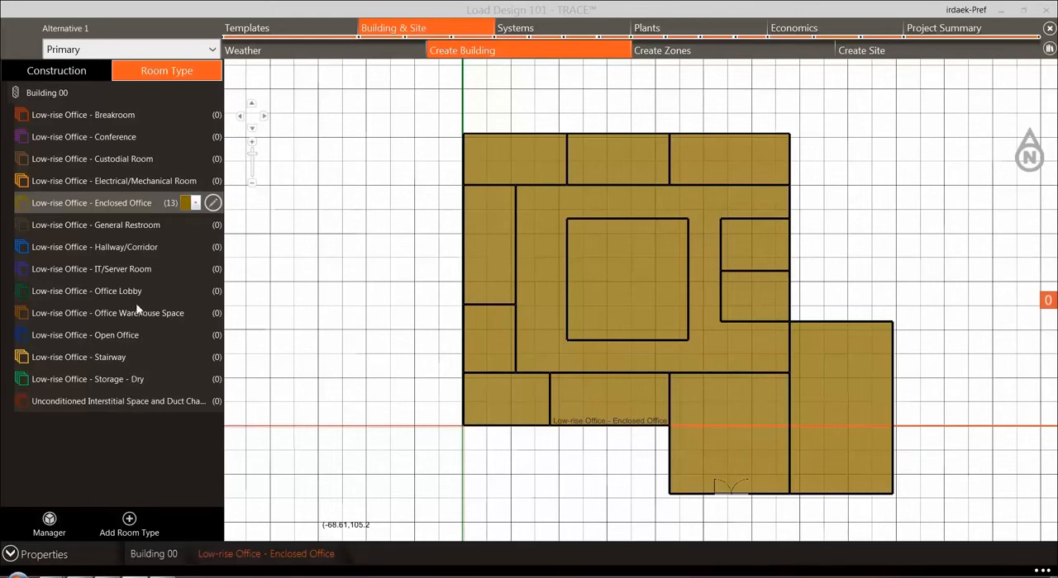
{"action": "left_click", "coordinate": [122, 253]}
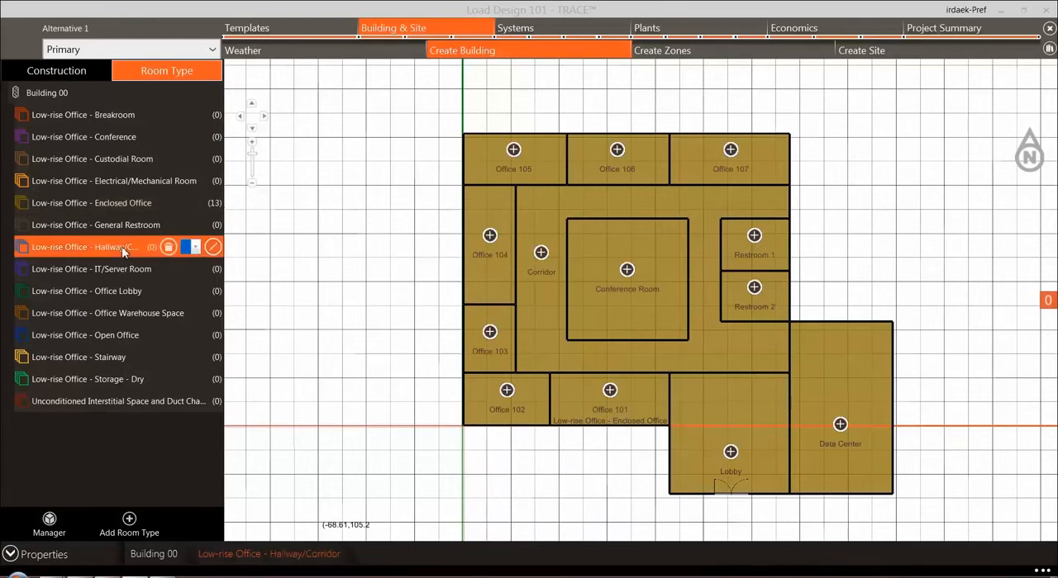
{"action": "left_click", "coordinate": [541, 254]}
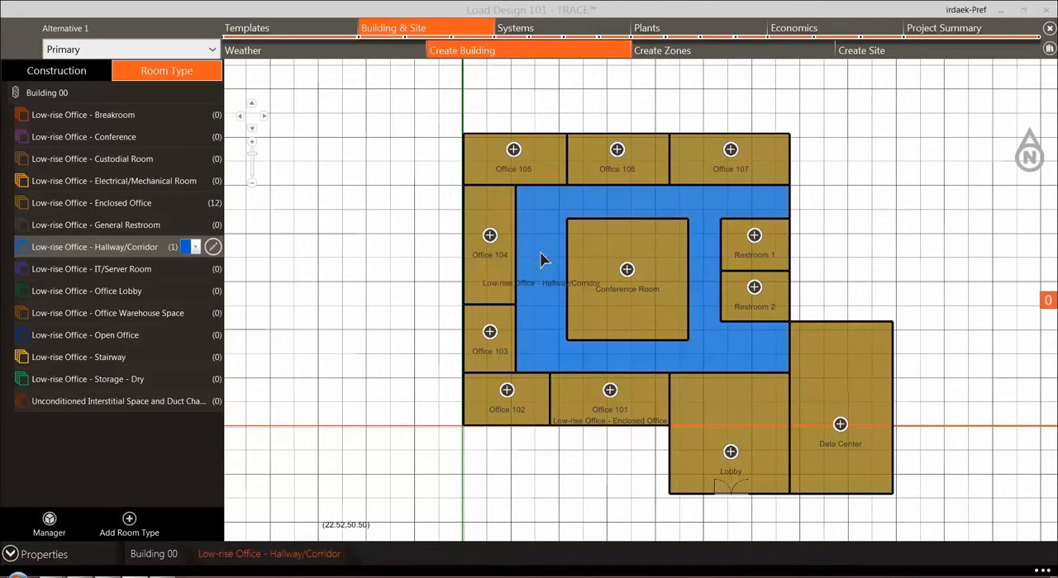
Step: Assign Restroom 1 and Restroom 2 to Low-rise Office - General Restroom using the Room Type Manager
{"action": "left_click", "coordinate": [108, 227]}
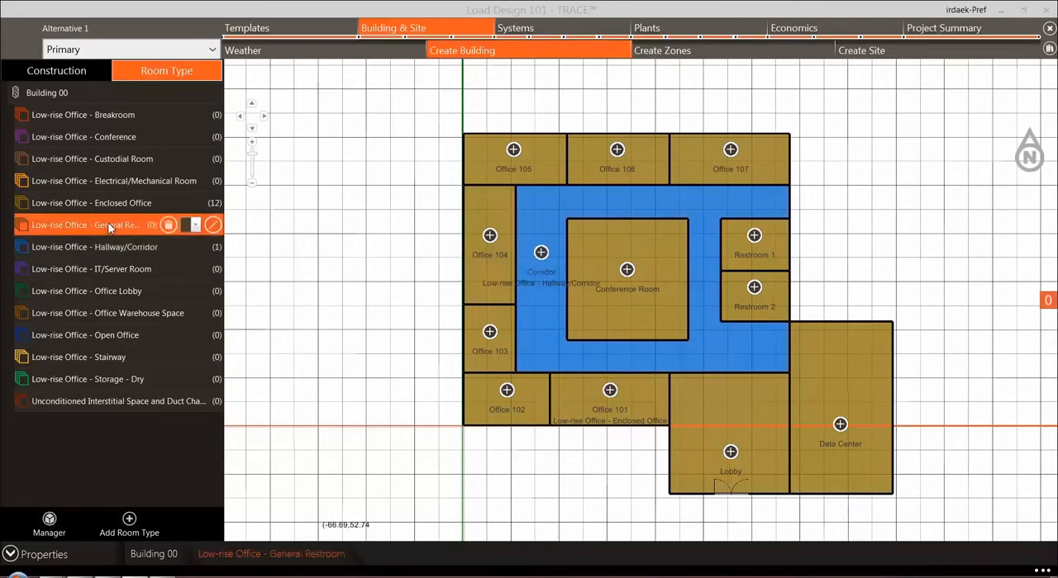
{"action": "left_click", "coordinate": [50, 521]}
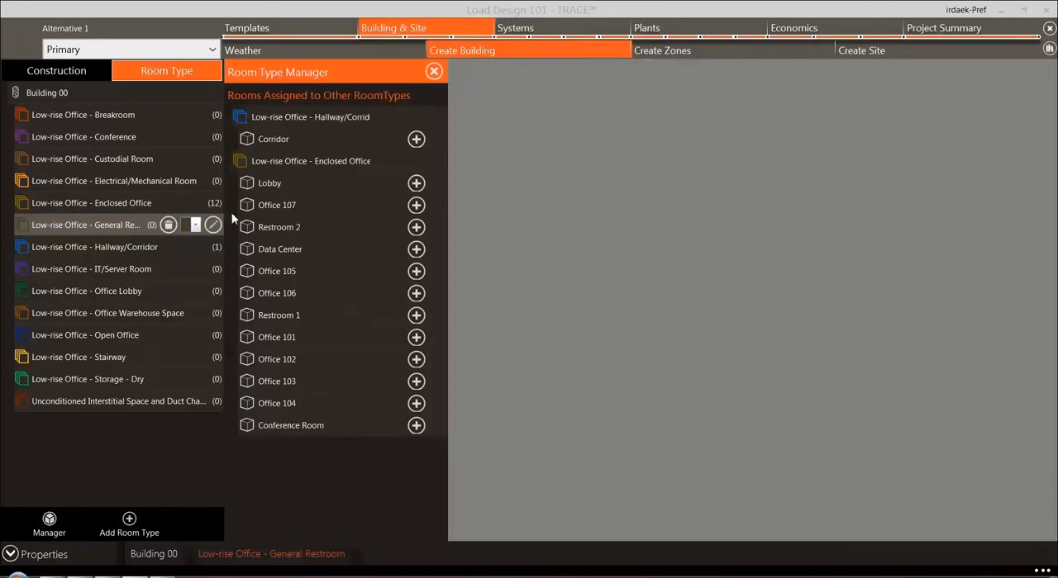
{"action": "left_click", "coordinate": [416, 228]}
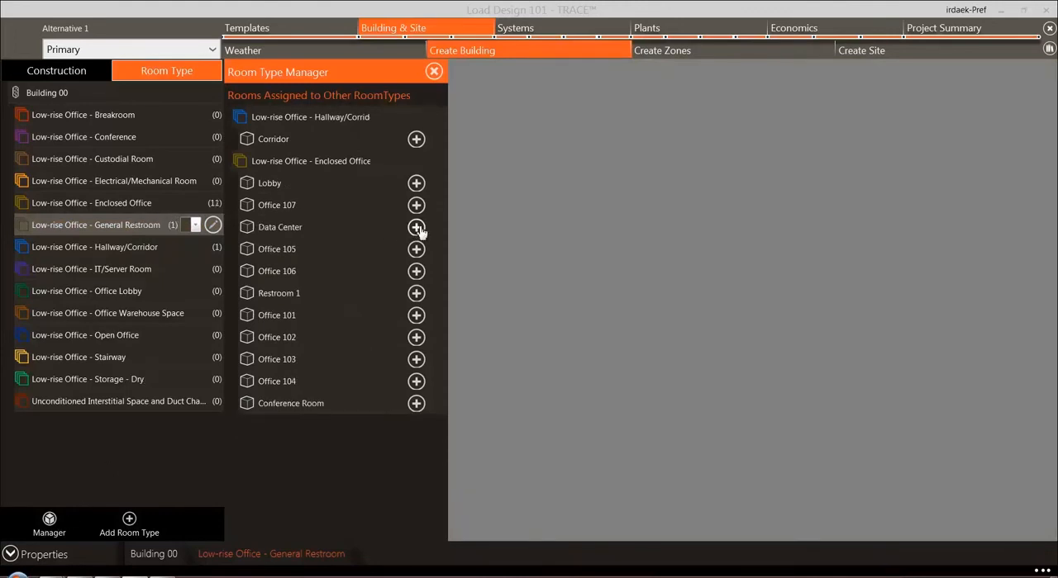
{"action": "left_click", "coordinate": [416, 293]}
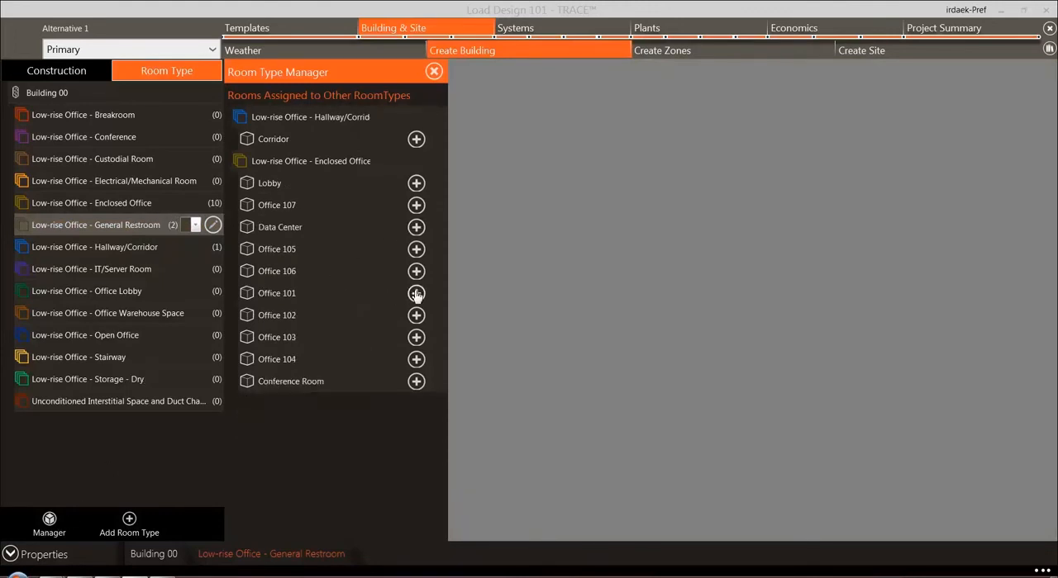
{"action": "left_click", "coordinate": [433, 72]}
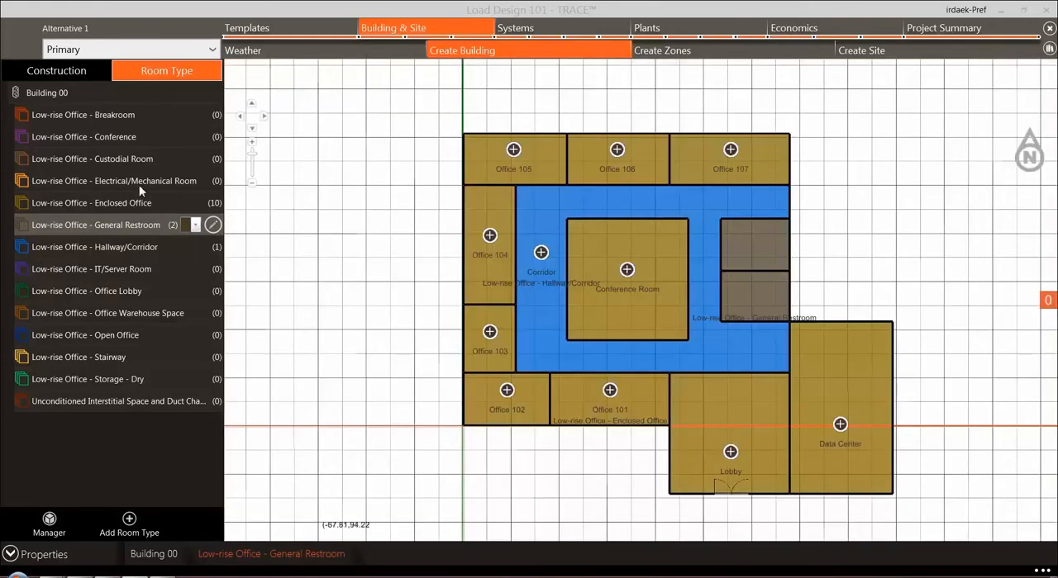
Step: Assign the Conference, Office Lobby and IT/Server Room types to the Conference Room, Lobby and Data Center respectively
{"action": "left_click", "coordinate": [129, 138]}
{"action": "left_click", "coordinate": [630, 279]}
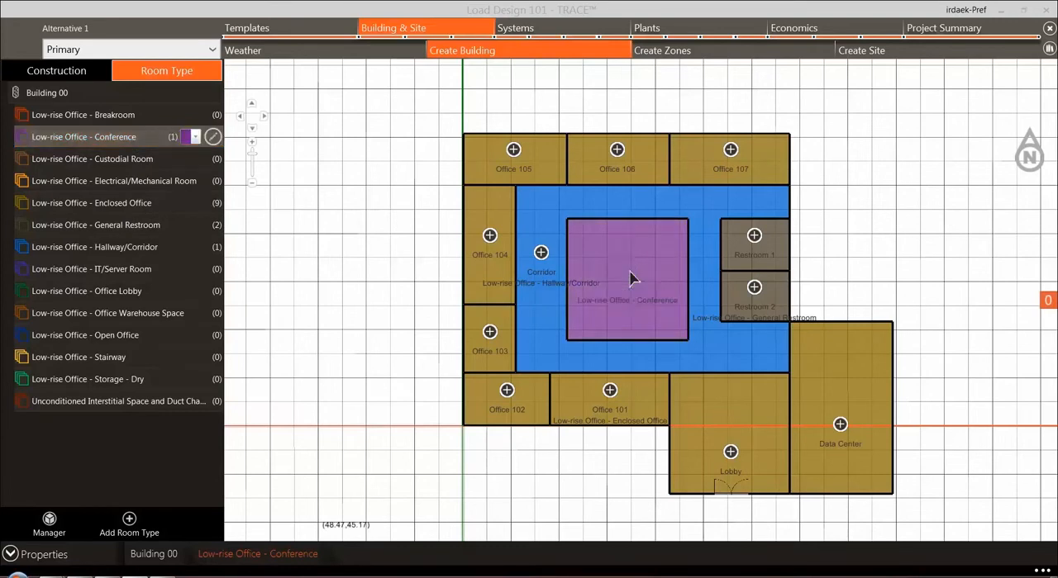
{"action": "left_click", "coordinate": [124, 294]}
{"action": "left_click", "coordinate": [733, 455]}
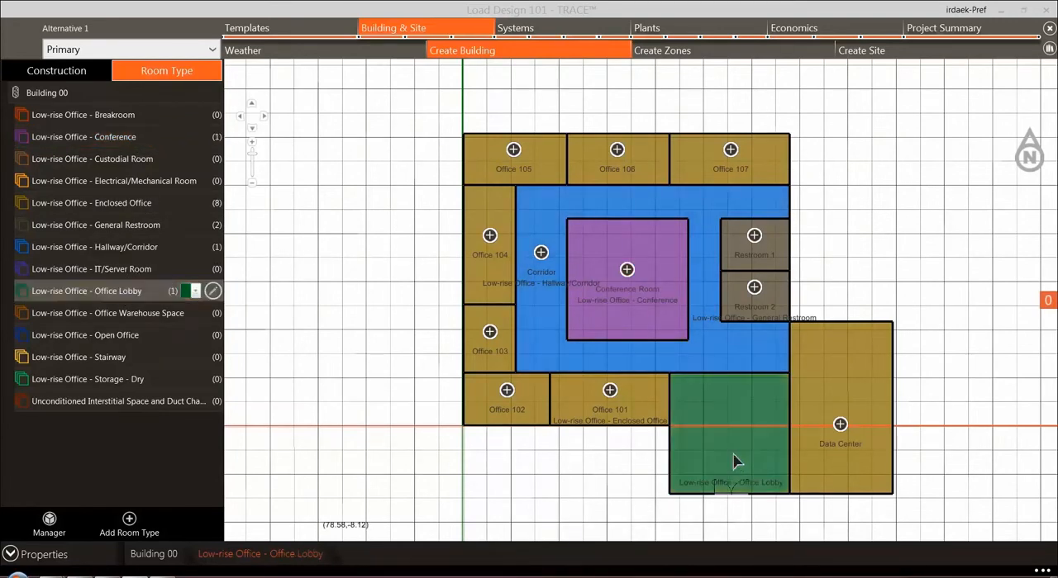
{"action": "left_click", "coordinate": [114, 271]}
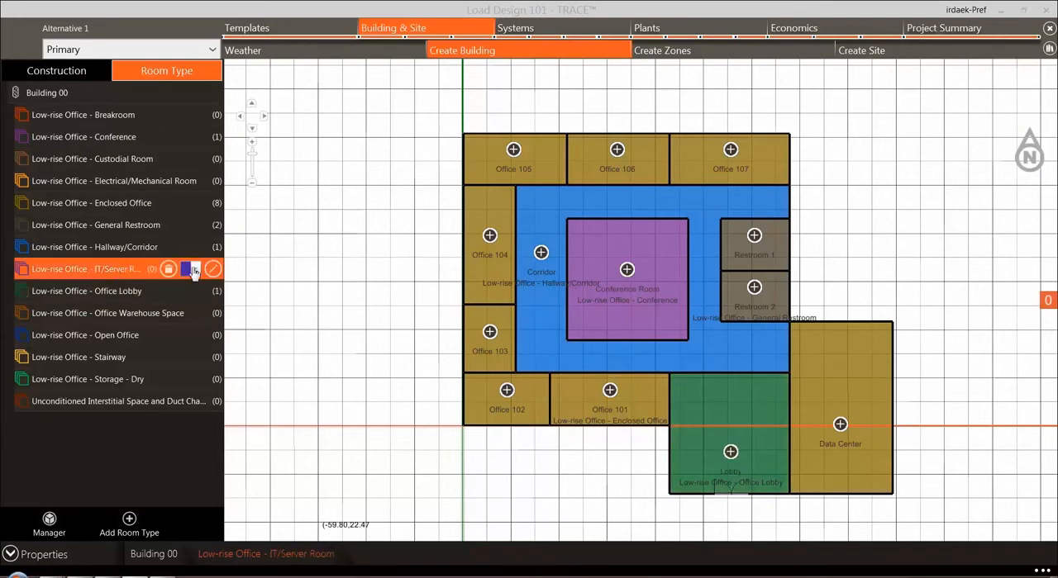
{"action": "left_click", "coordinate": [843, 427]}
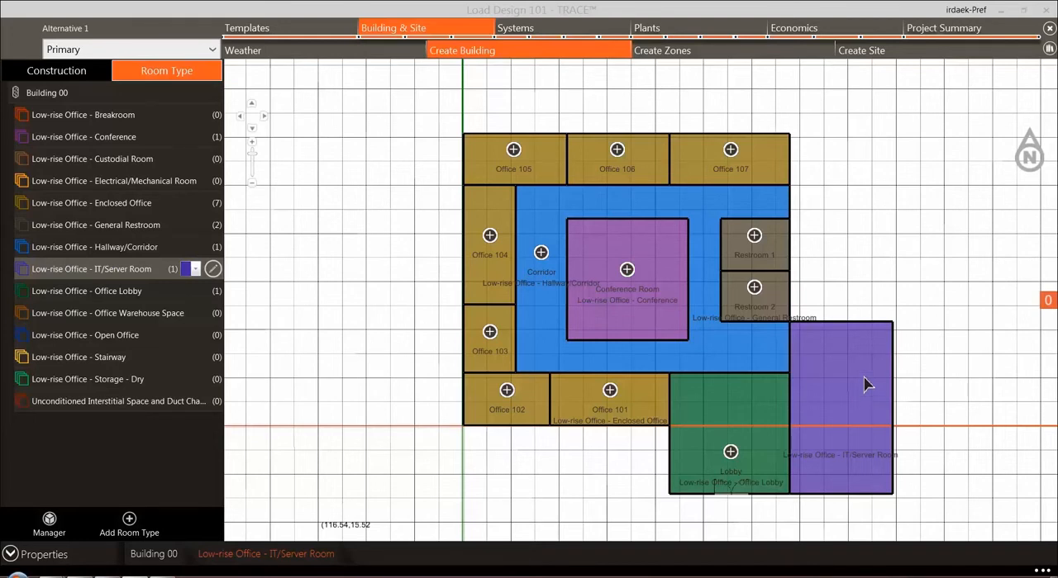
Step: Switch to zone creation for Building 00 and select the group of unassigned rooms
{"action": "left_click", "coordinate": [692, 53]}
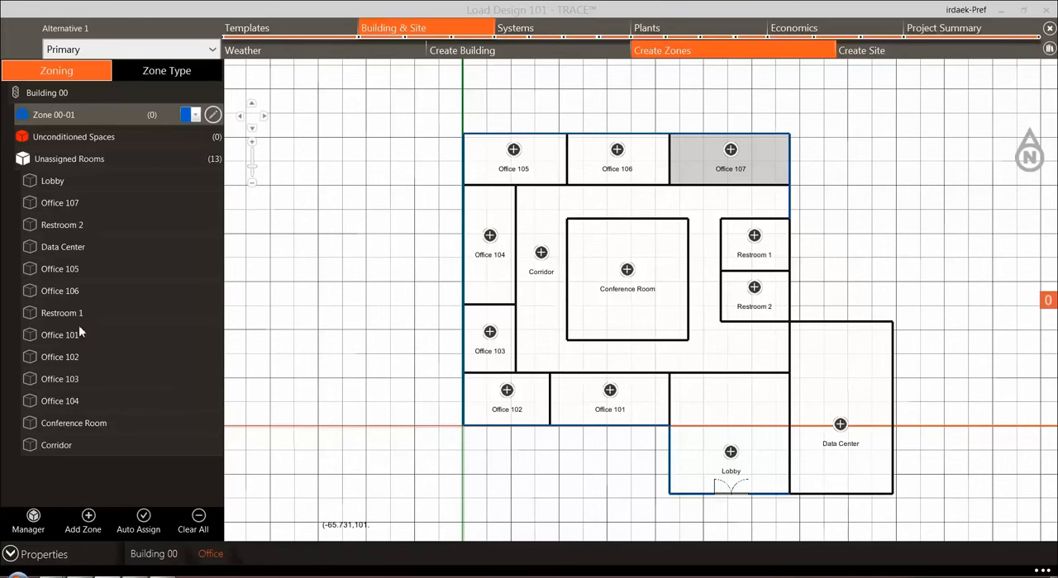
{"action": "left_click", "coordinate": [89, 160]}
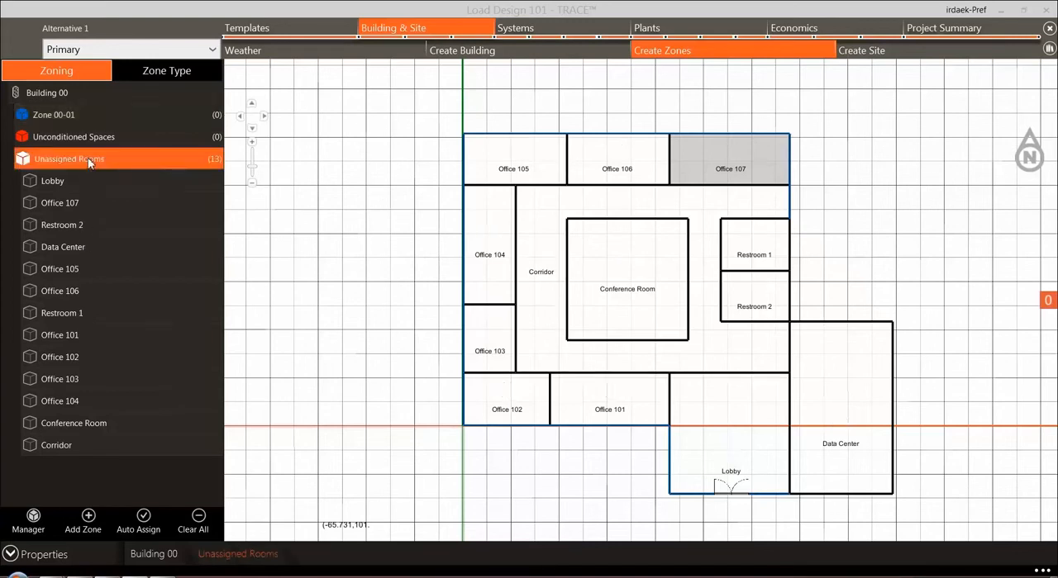
Step: Assign Office 101, Office 102 and Office 107 to Zone 00-01, adding Office 107 through the Zone Manager
{"action": "left_click", "coordinate": [57, 120]}
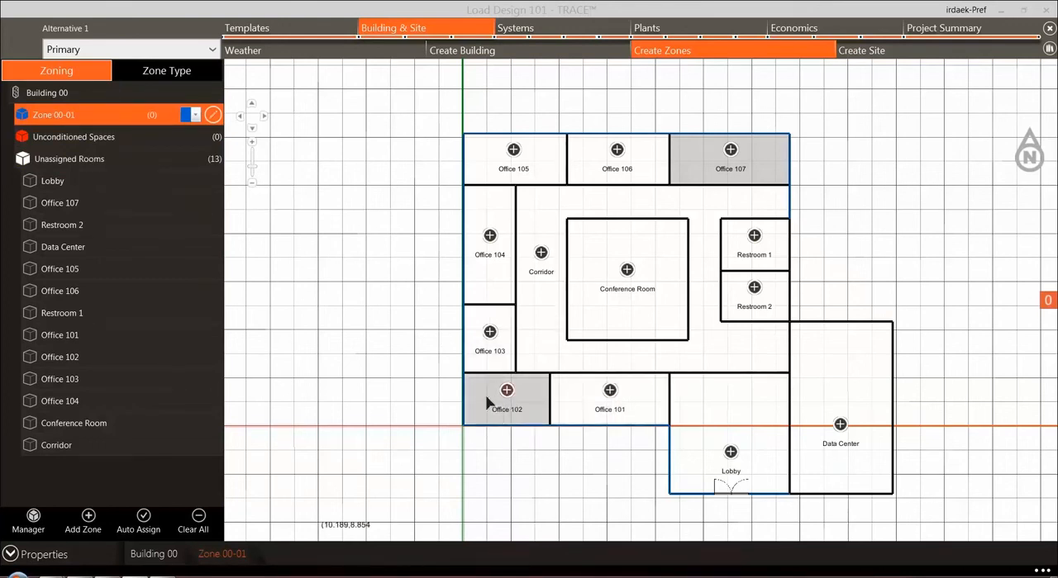
{"action": "left_click", "coordinate": [613, 398]}
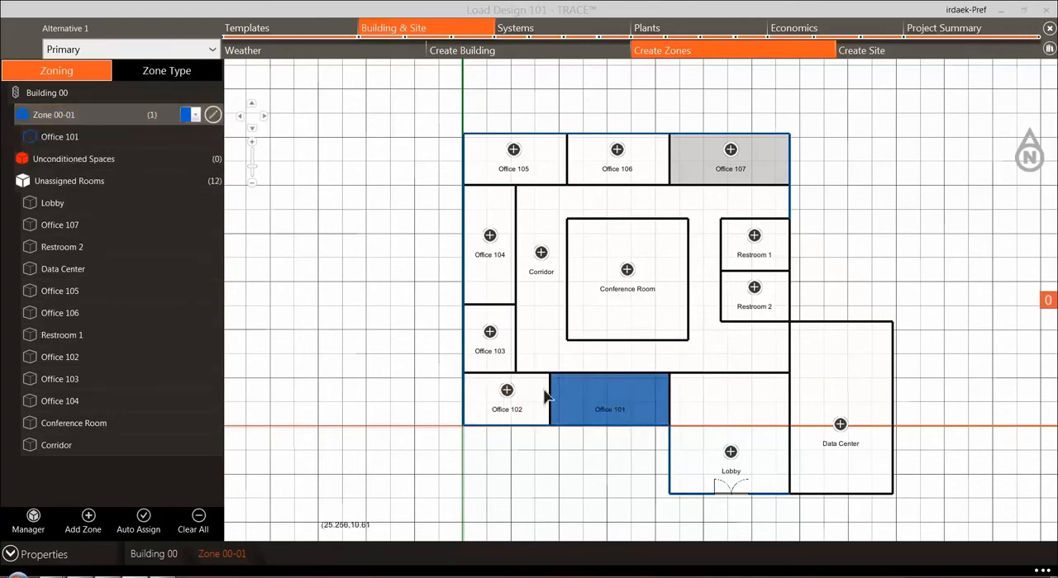
{"action": "left_click", "coordinate": [506, 397]}
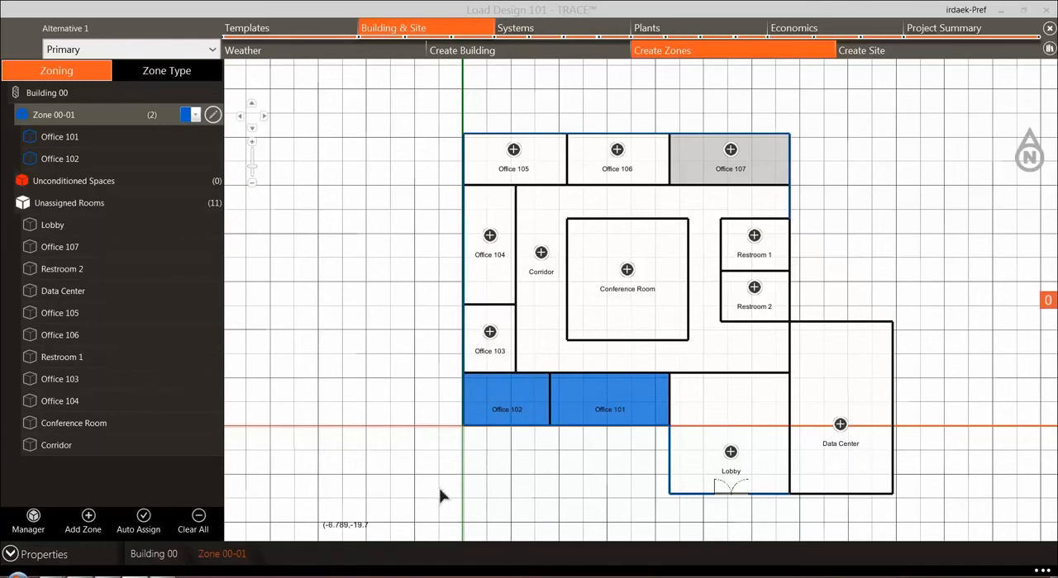
{"action": "left_click", "coordinate": [32, 516]}
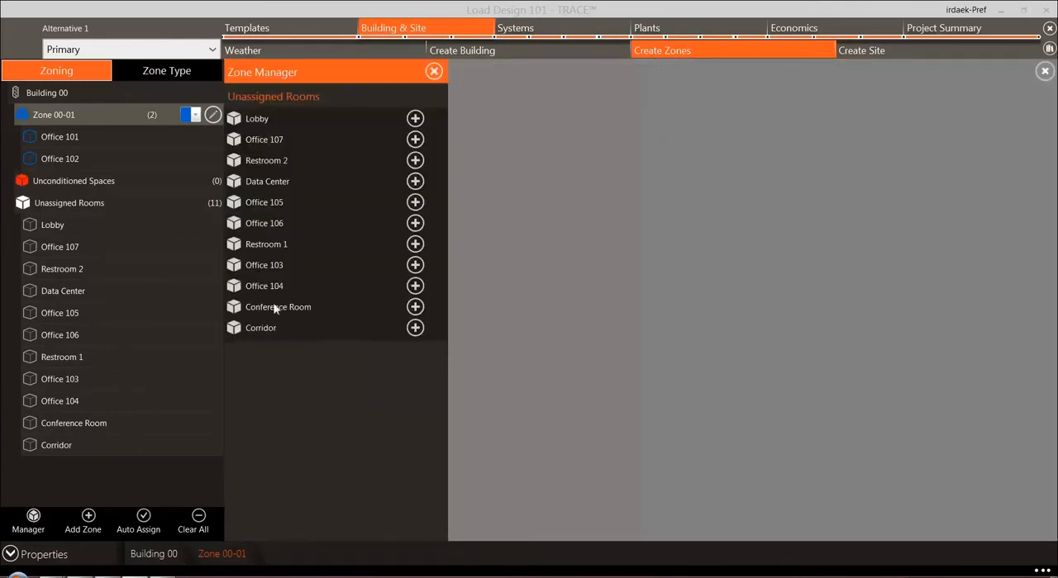
{"action": "left_click", "coordinate": [415, 140]}
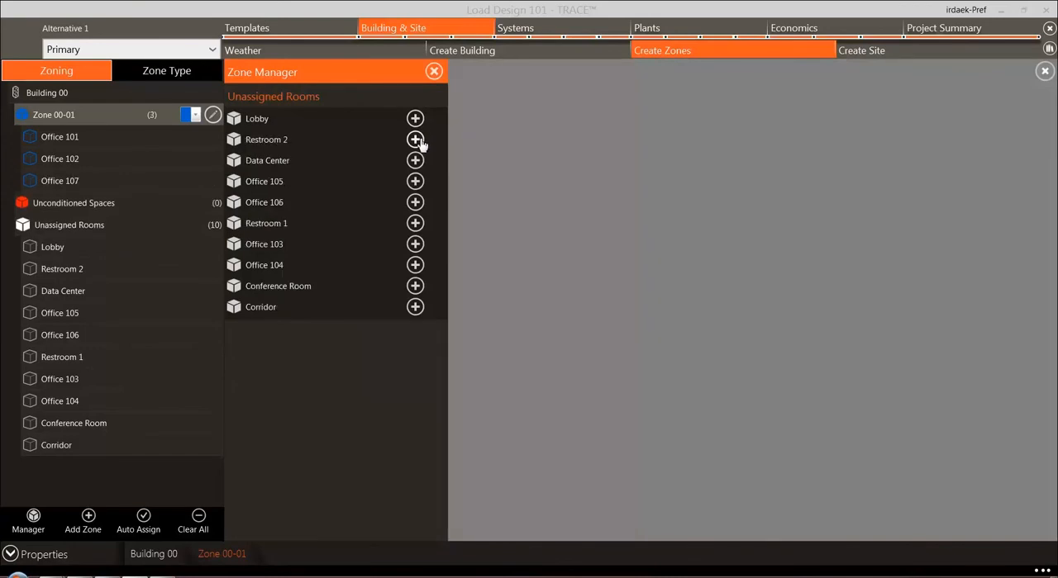
{"action": "left_click", "coordinate": [434, 72]}
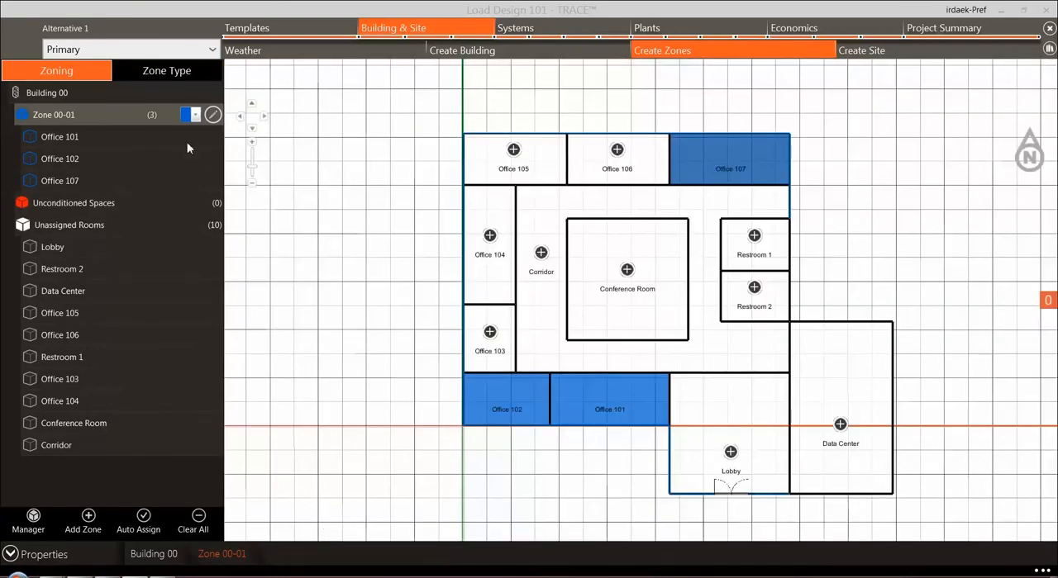
Step: Add a second zone to Building 00 and assign Office 103 and Office 104 to it
{"action": "left_click", "coordinate": [82, 522]}
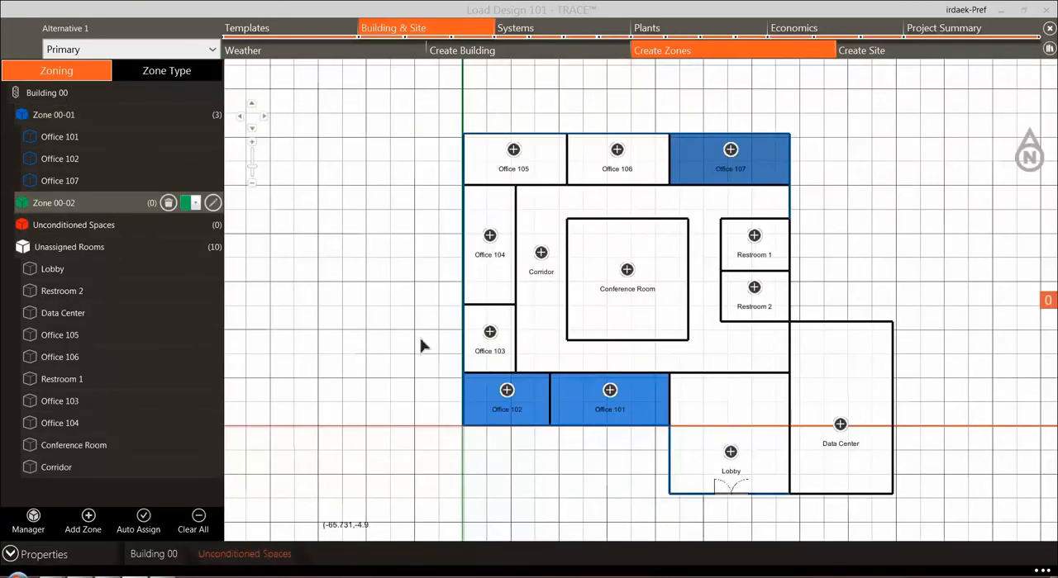
{"action": "left_click", "coordinate": [490, 333]}
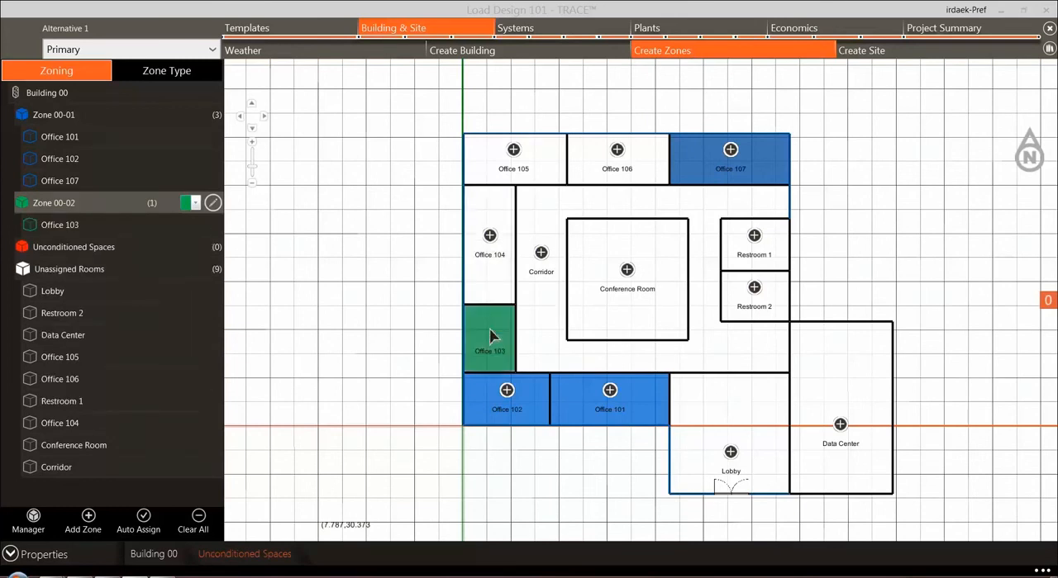
{"action": "left_click", "coordinate": [490, 236]}
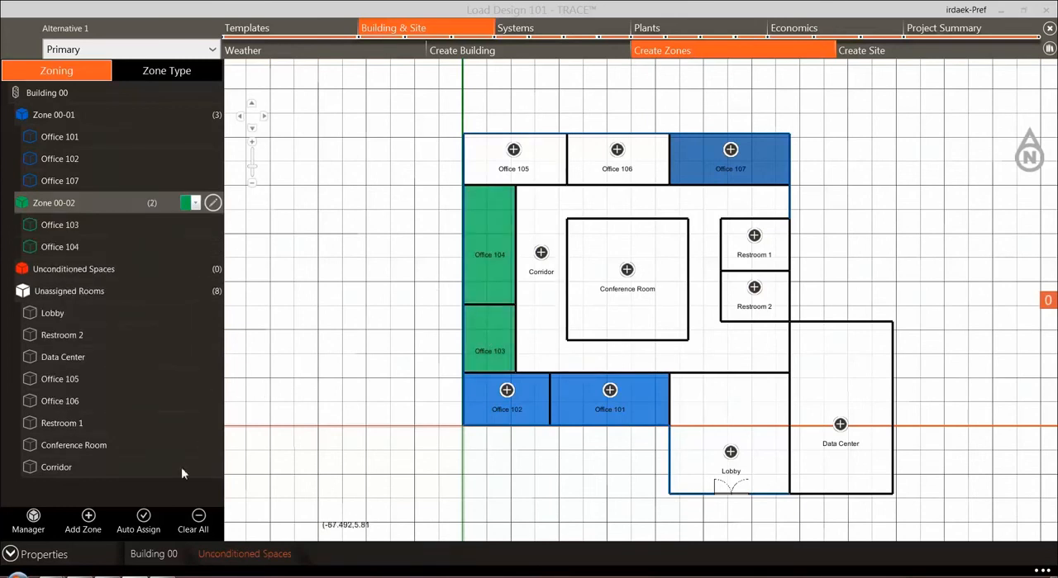
Step: Auto-assign the remaining unassigned rooms to zones, and clear all zone assignments
{"action": "left_click", "coordinate": [144, 518]}
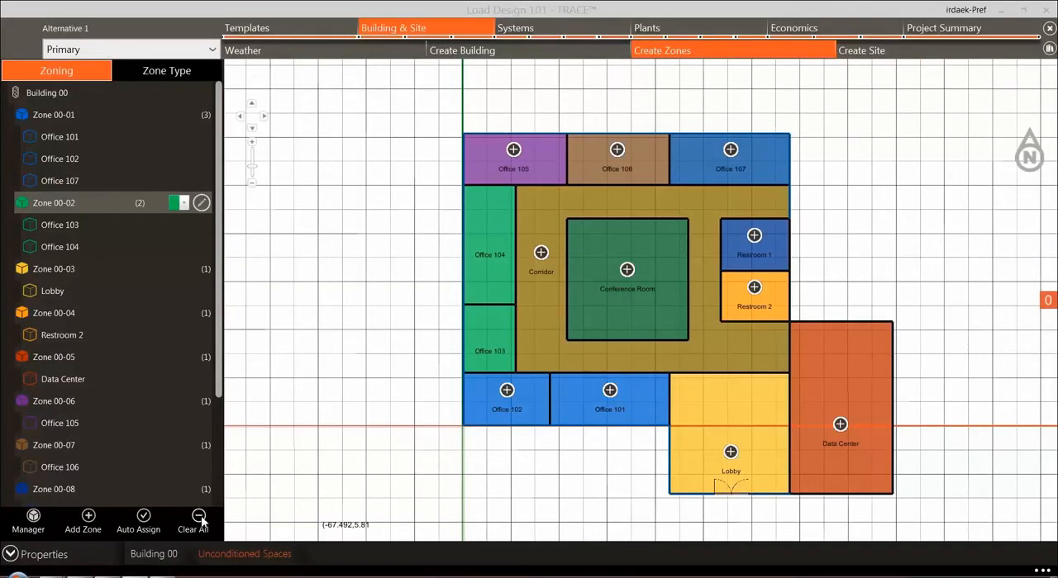
{"action": "left_click", "coordinate": [198, 518]}
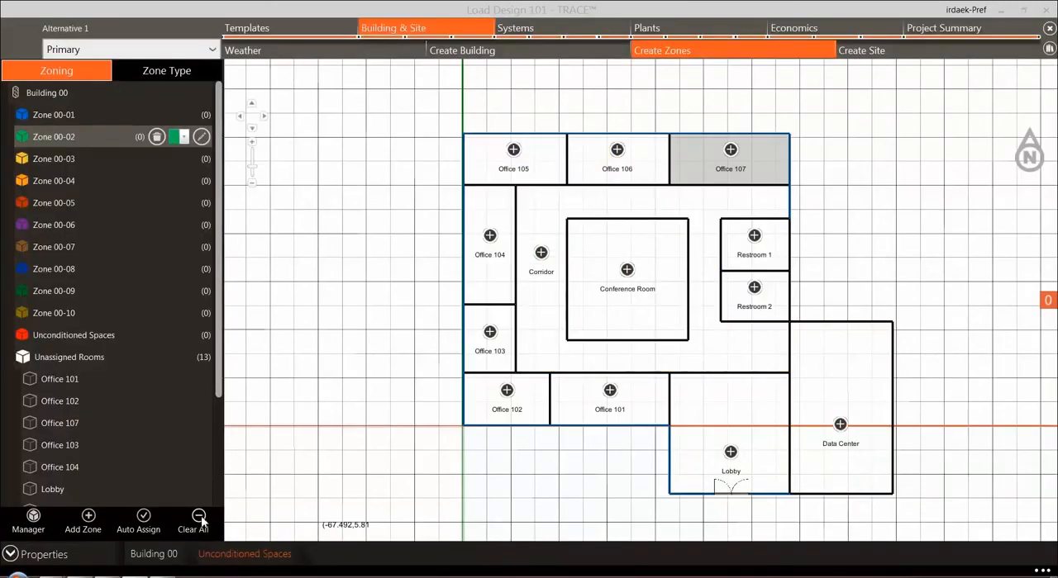
Step: Check the color options available for Zone 00-02 without changing its color
{"action": "left_click", "coordinate": [184, 137]}
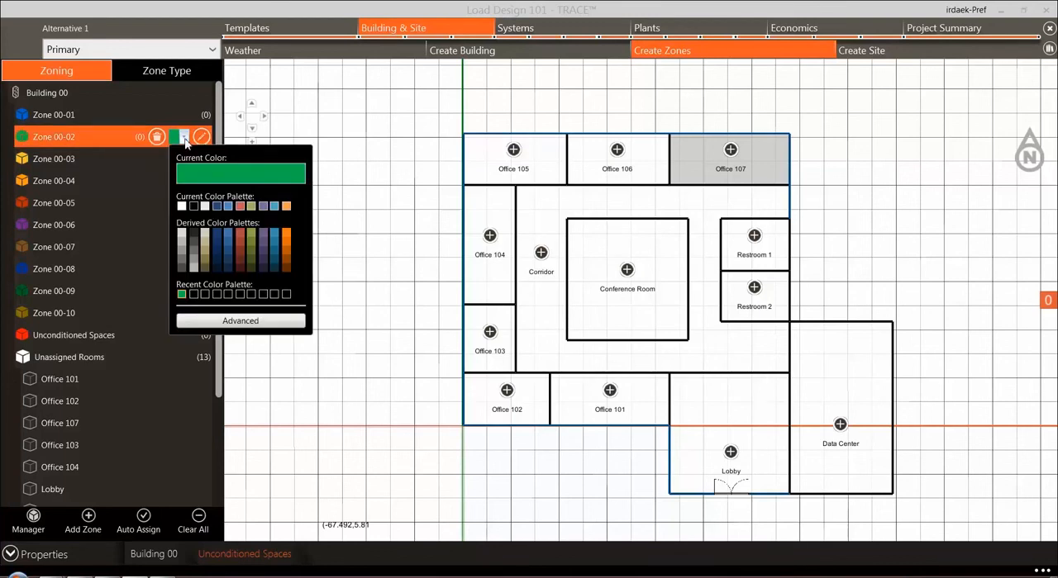
{"action": "left_click", "coordinate": [183, 138]}
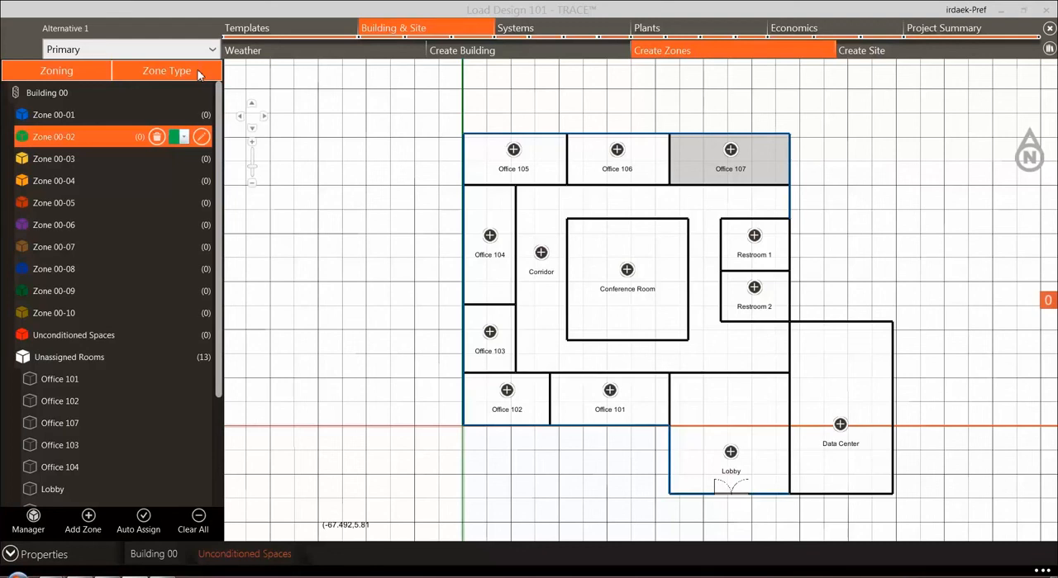
Step: Try assigning the Conference Room to Unconditioned Spaces, and clear all zone assignments
{"action": "left_click", "coordinate": [57, 337]}
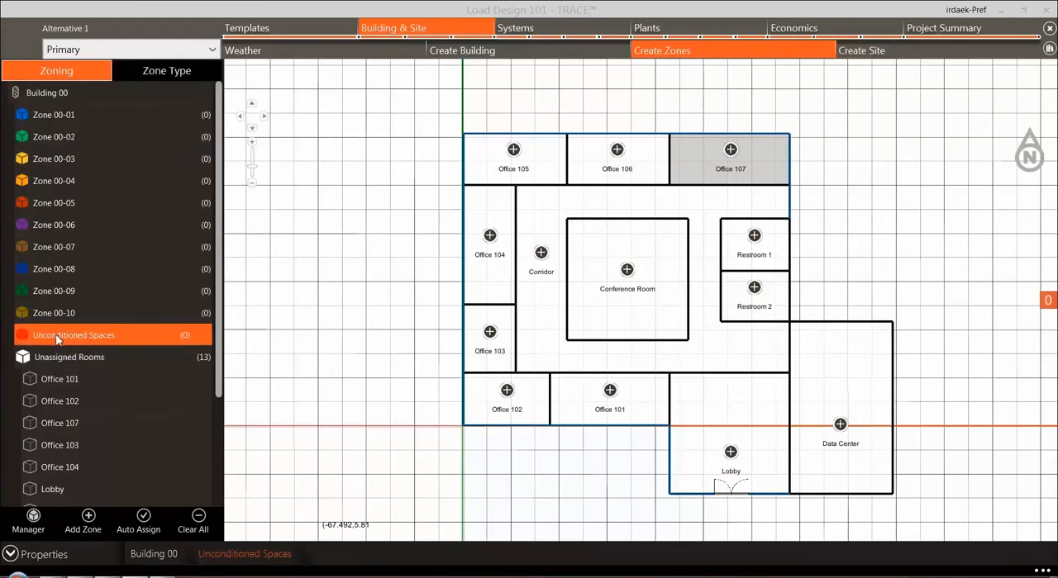
{"action": "left_click", "coordinate": [633, 276]}
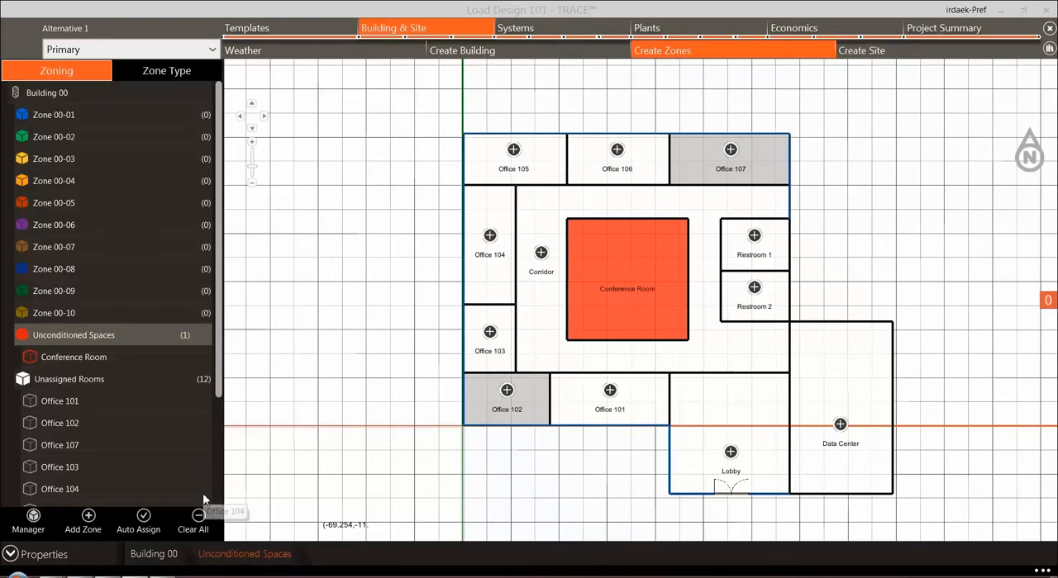
{"action": "left_click", "coordinate": [198, 524]}
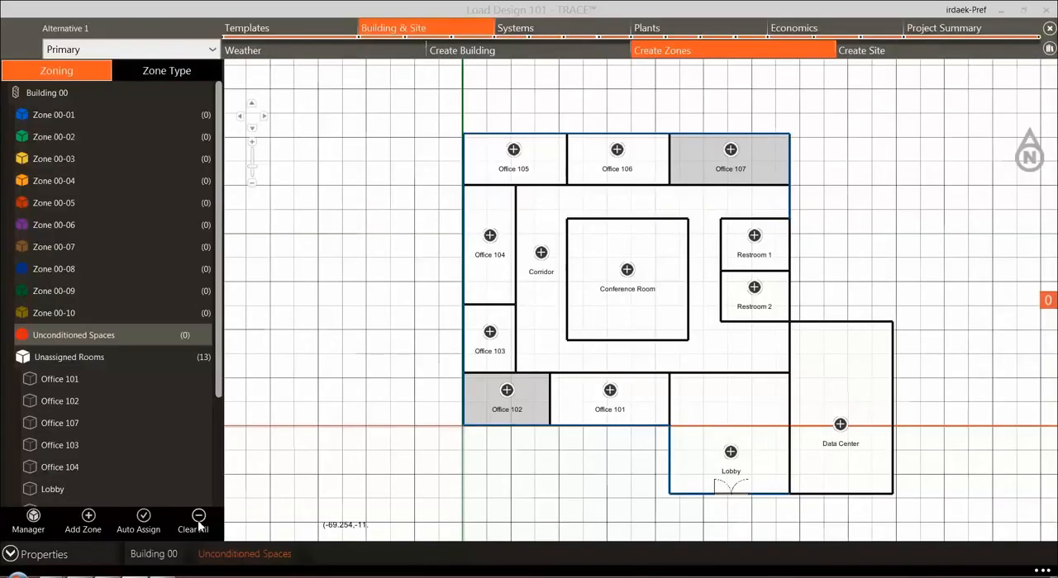
Step: Auto-assign each room to its own zone, and check the zone types before returning to the zoning view
{"action": "left_click", "coordinate": [143, 519]}
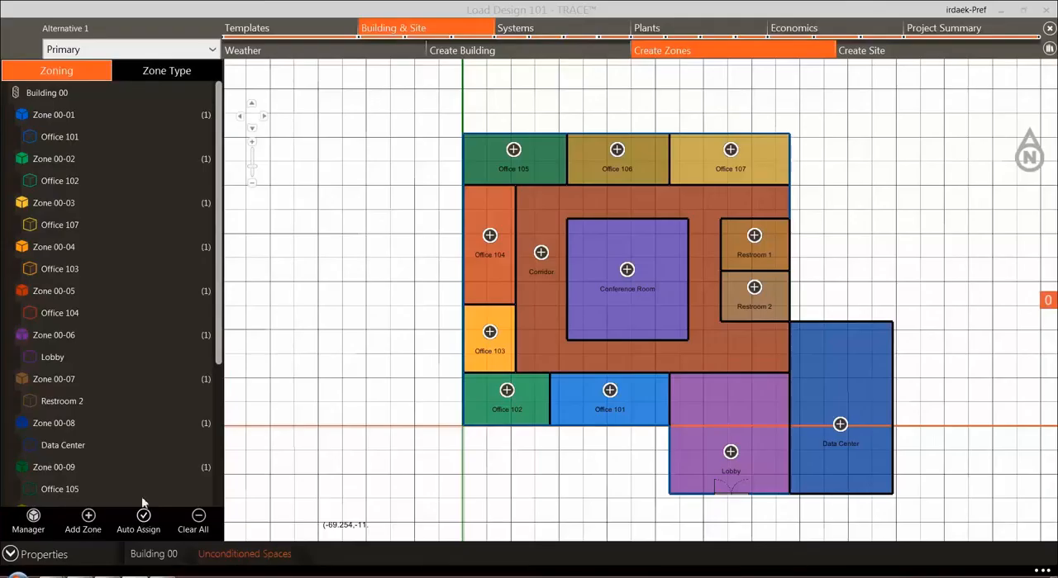
{"action": "left_click", "coordinate": [163, 73]}
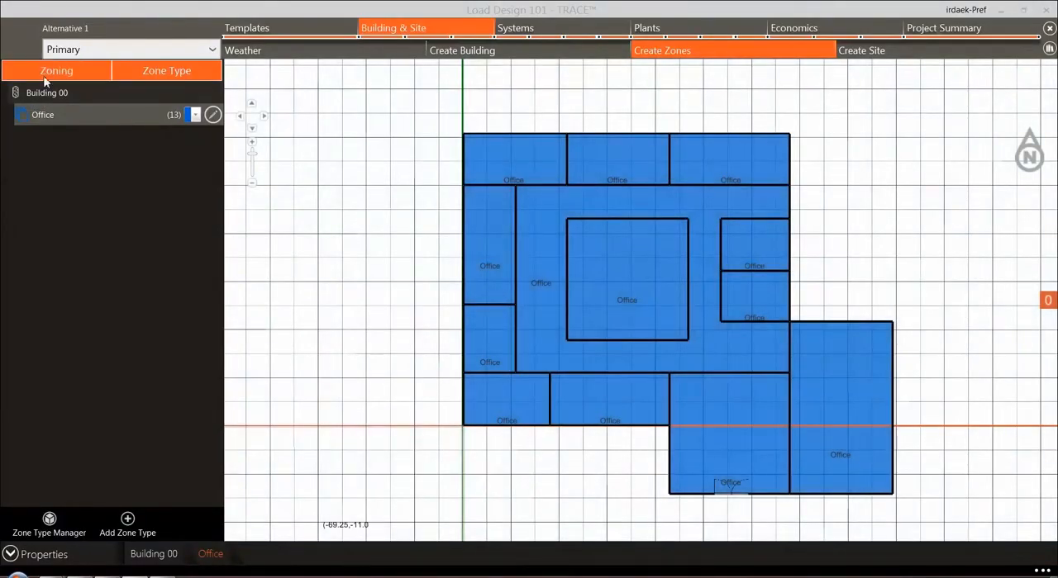
{"action": "left_click", "coordinate": [46, 81]}
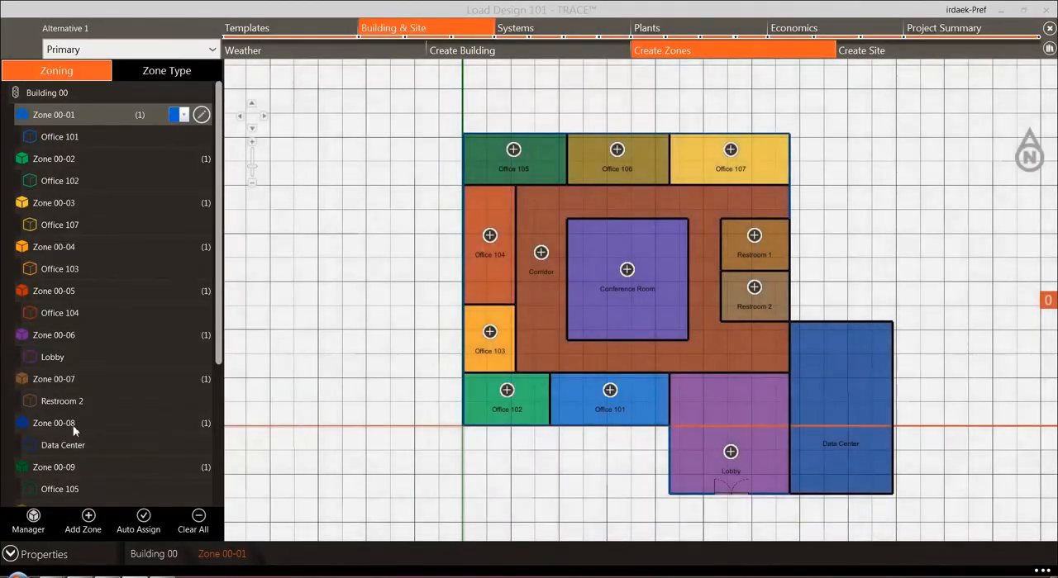
Step: Set the cooling dry bulb of Zone 00-08, which contains the Data Center, to 70 °F and close its properties
{"action": "left_click", "coordinate": [74, 426]}
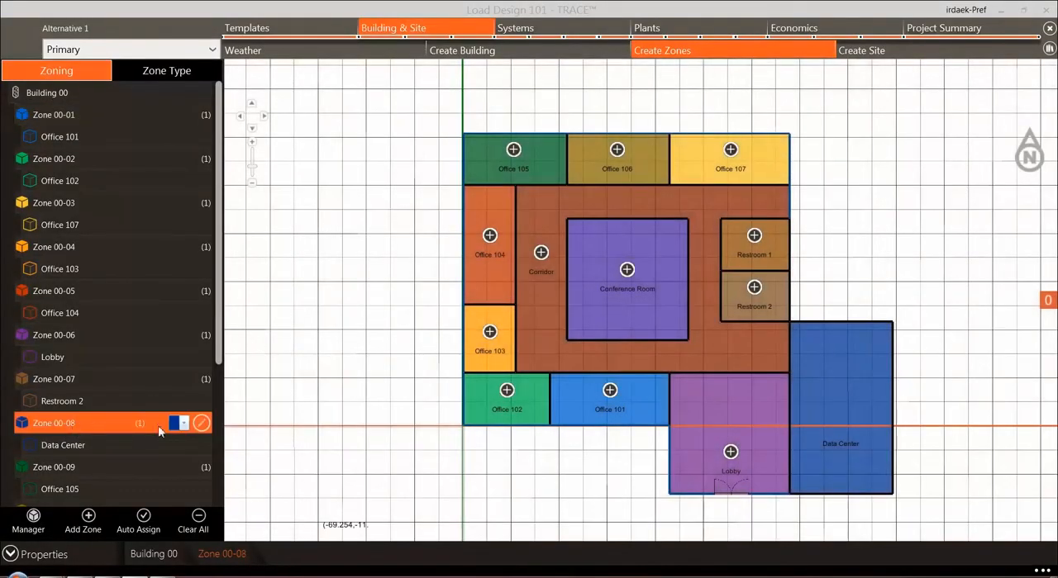
{"action": "left_click", "coordinate": [201, 424]}
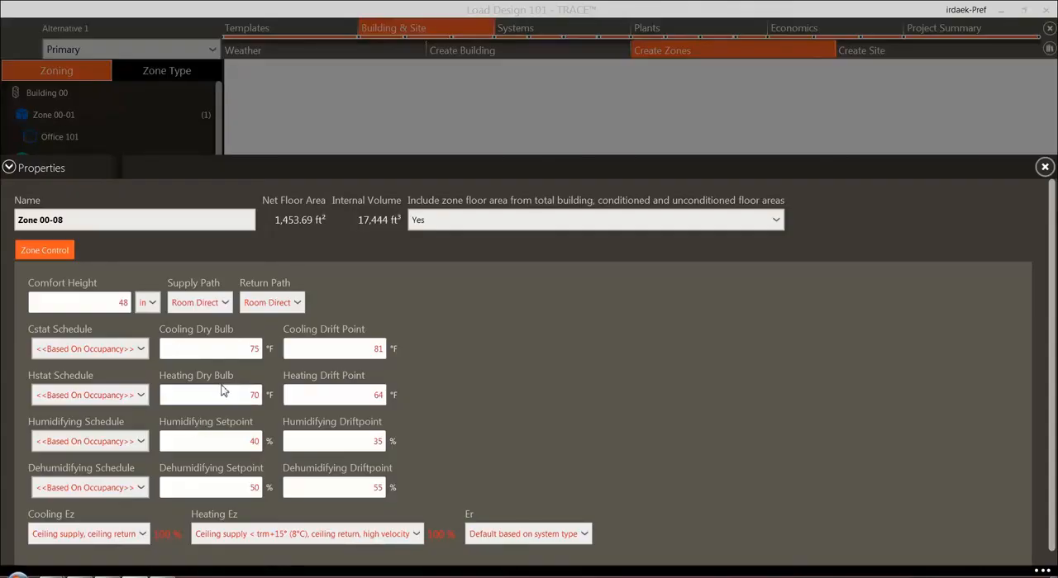
{"action": "left_click", "coordinate": [239, 350]}
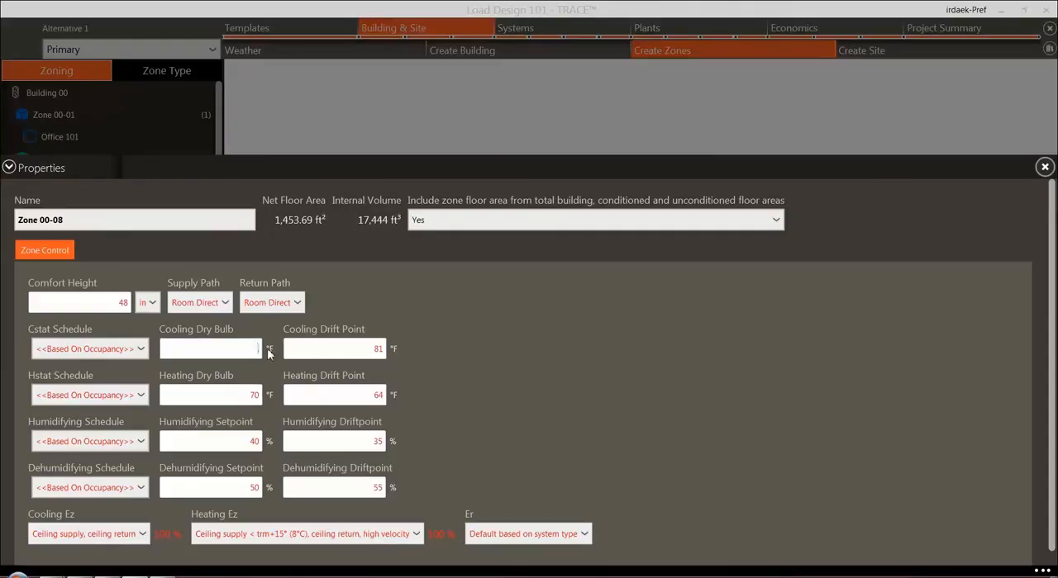
{"action": "left_click", "coordinate": [197, 424]}
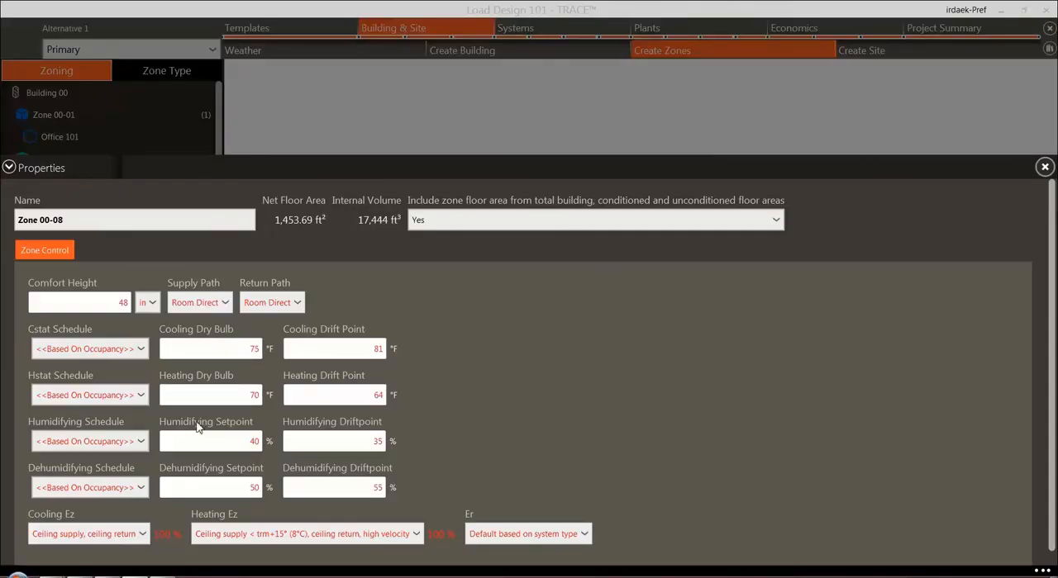
{"action": "left_click", "coordinate": [238, 350]}
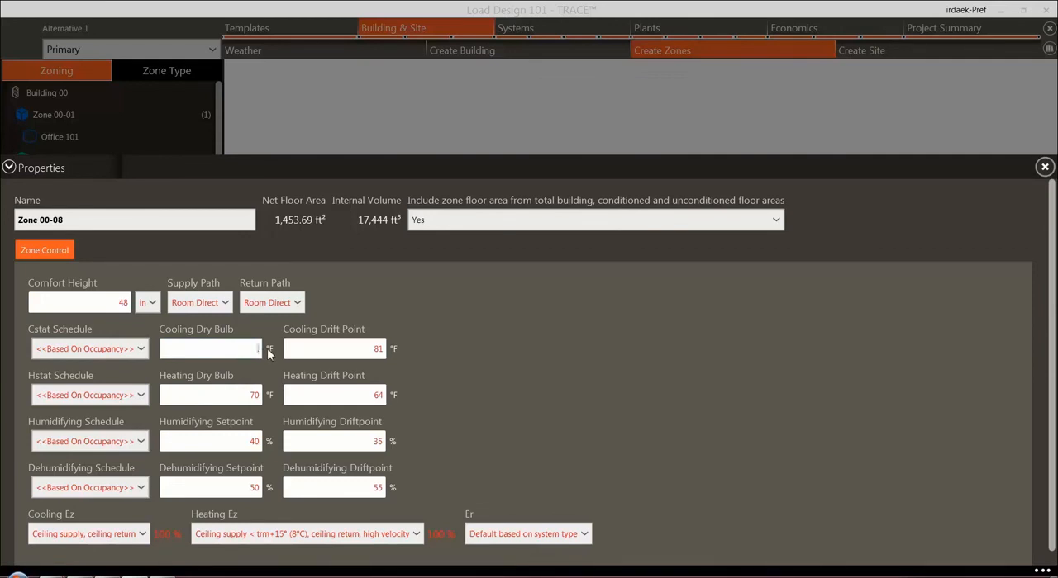
{"action": "type", "text": "70."}
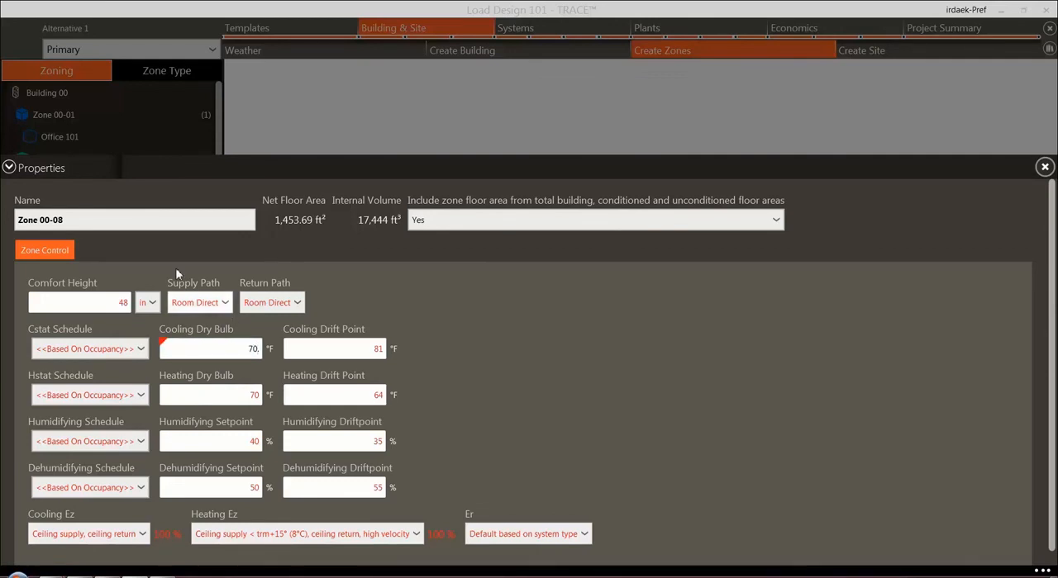
{"action": "left_click", "coordinate": [8, 168]}
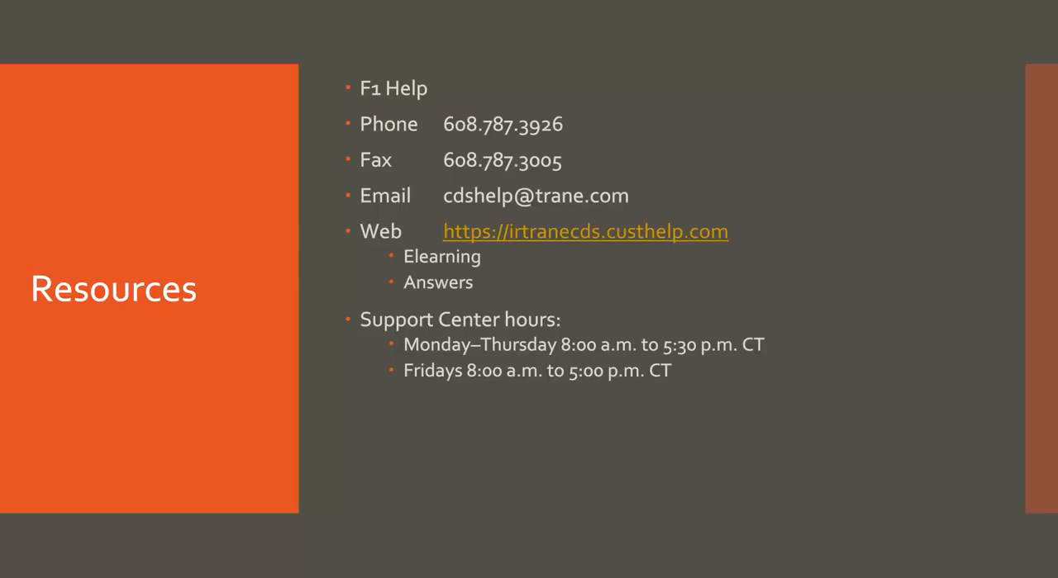